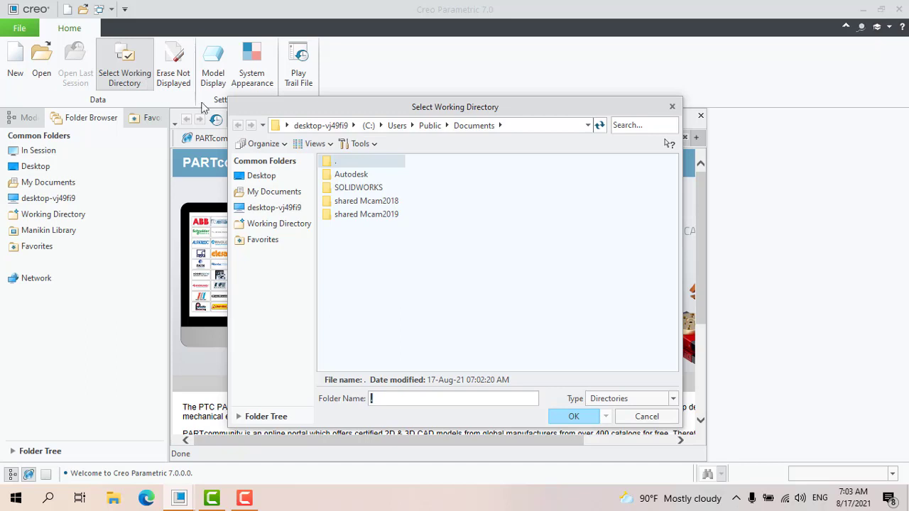
- Set the working directory to the BTTHUCHANH-CREO folder inside BT-THUCHANH on Local D (D:)
{"action": "left_click", "coordinate": [321, 125]}
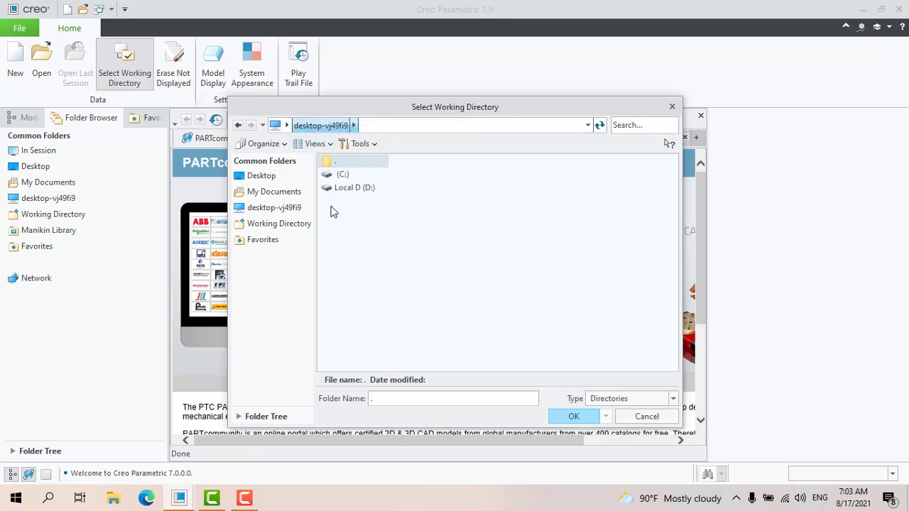
{"action": "left_click", "coordinate": [345, 189]}
{"action": "double_click", "coordinate": [344, 190]}
{"action": "double_click", "coordinate": [358, 201]}
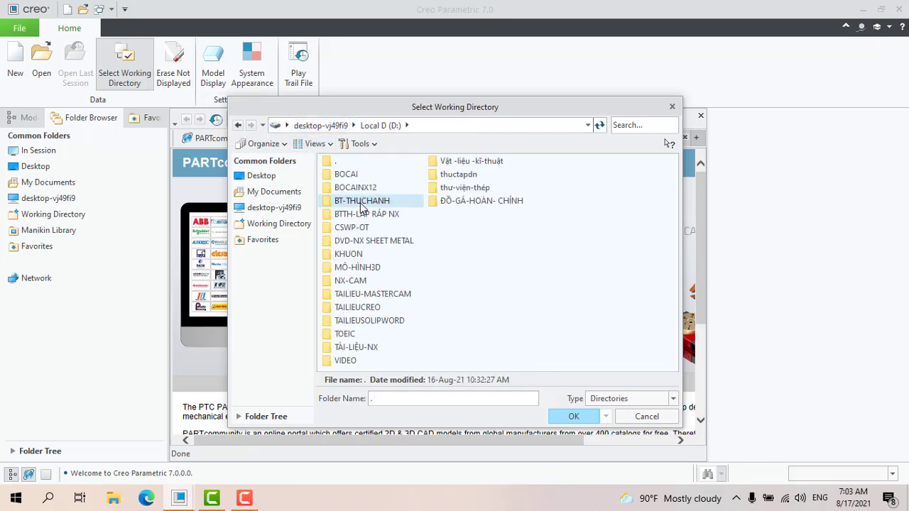
{"action": "left_click", "coordinate": [364, 214]}
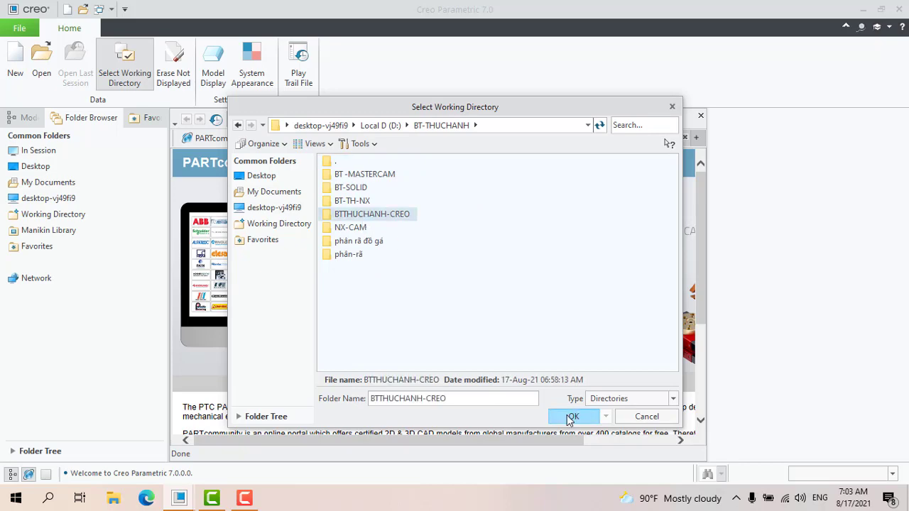
{"action": "left_click", "coordinate": [574, 416]}
- Create a new solid part named rangbuoc without using the default template
{"action": "left_click", "coordinate": [10, 62]}
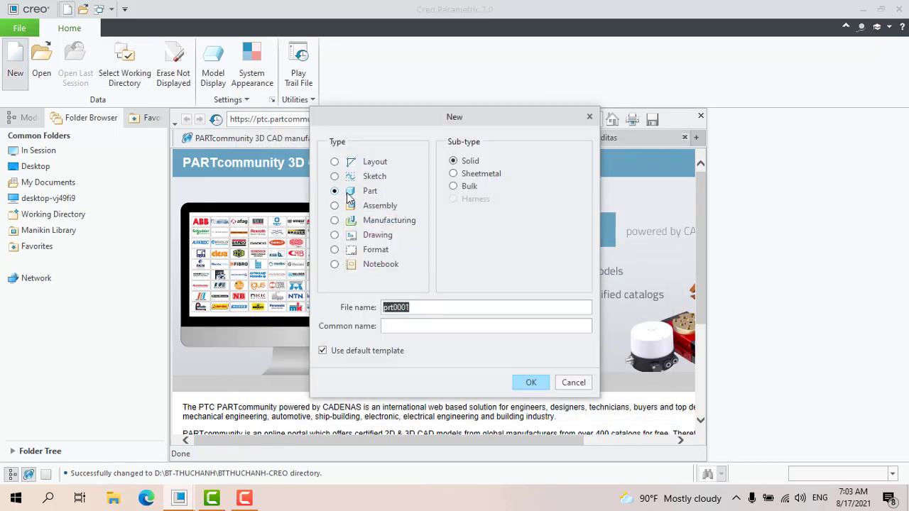
{"action": "left_click", "coordinate": [338, 351]}
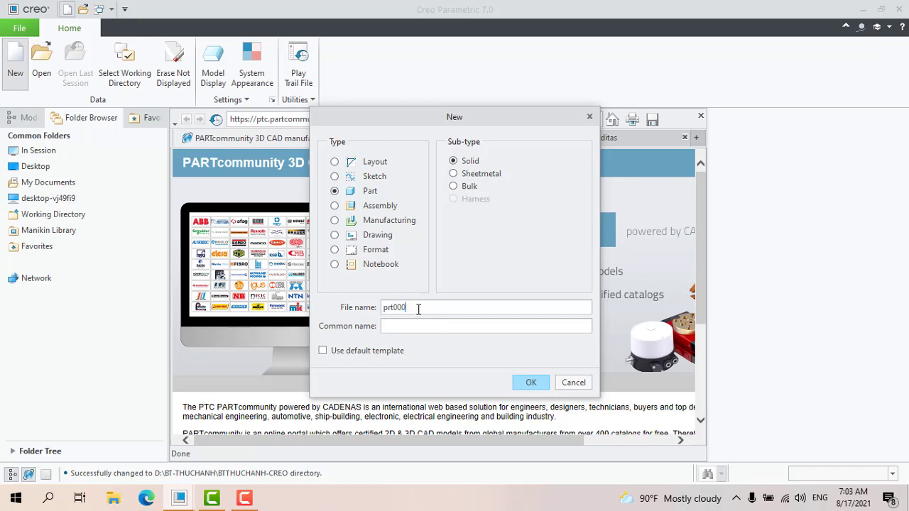
{"action": "key", "text": "BackSpace"}
{"action": "key", "text": "BackSpace"}
{"action": "key", "text": "BackSpace"}
{"action": "key", "text": "BackSpace"}
{"action": "key", "text": "BackSpace"}
{"action": "key", "text": "BackSpace"}
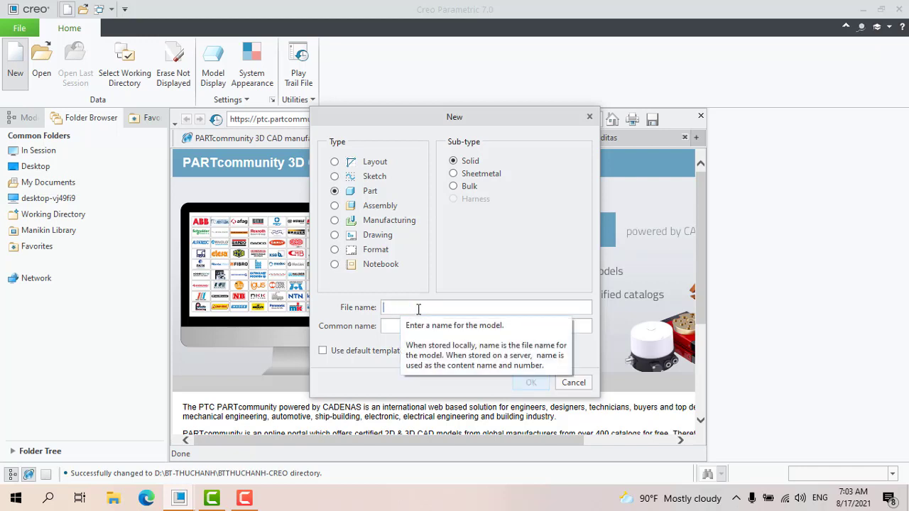
{"action": "type", "text": "rangbuoc"}
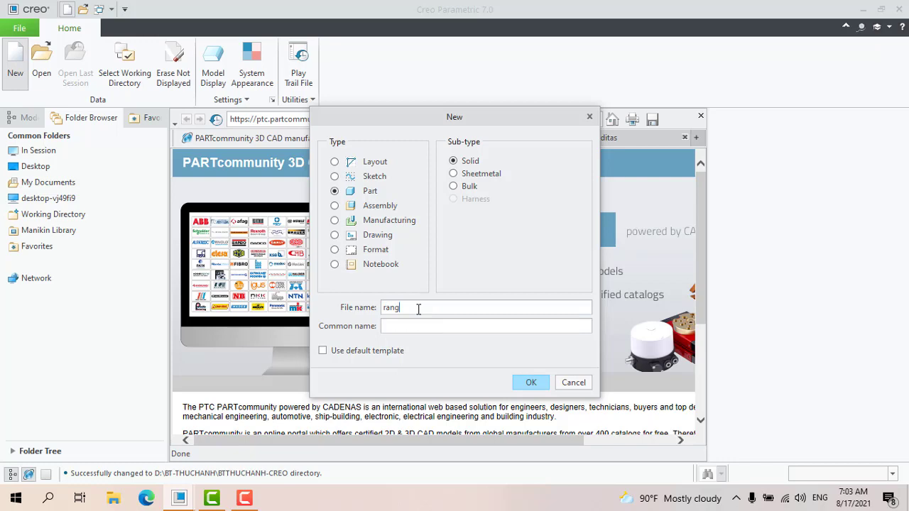
{"action": "left_click", "coordinate": [531, 384]}
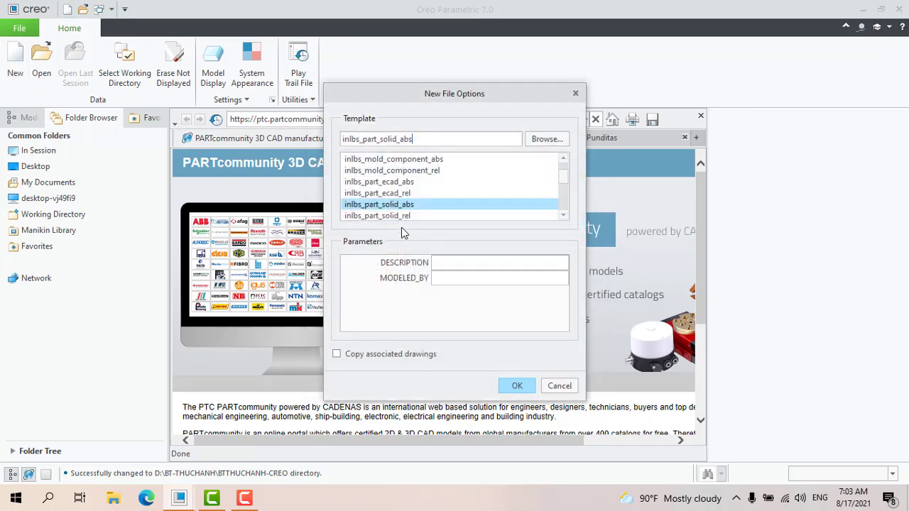
- Choose the mmns_part_solid_abs template for the new part and confirm it
{"action": "scroll", "coordinate": [396, 217], "scroll_direction": "down", "scroll_amount": 1}
{"action": "scroll", "coordinate": [392, 196], "scroll_direction": "down", "scroll_amount": 1}
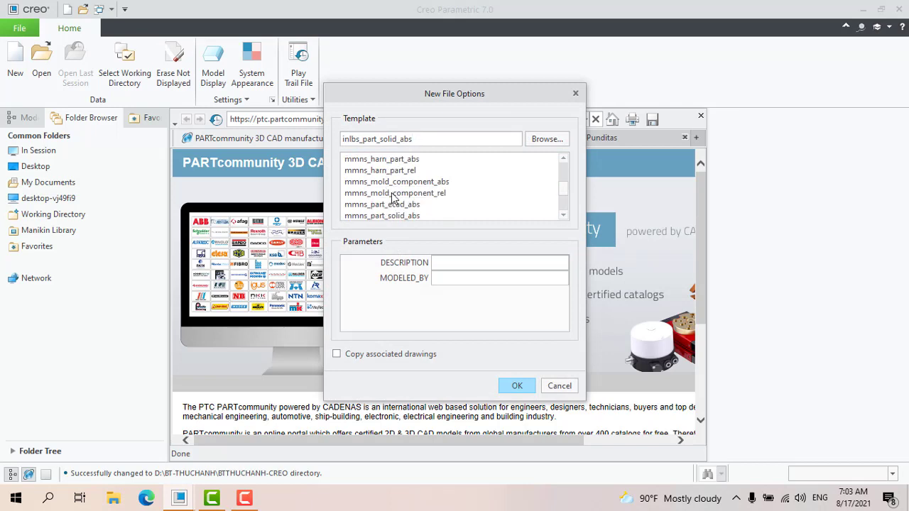
{"action": "left_click", "coordinate": [390, 216]}
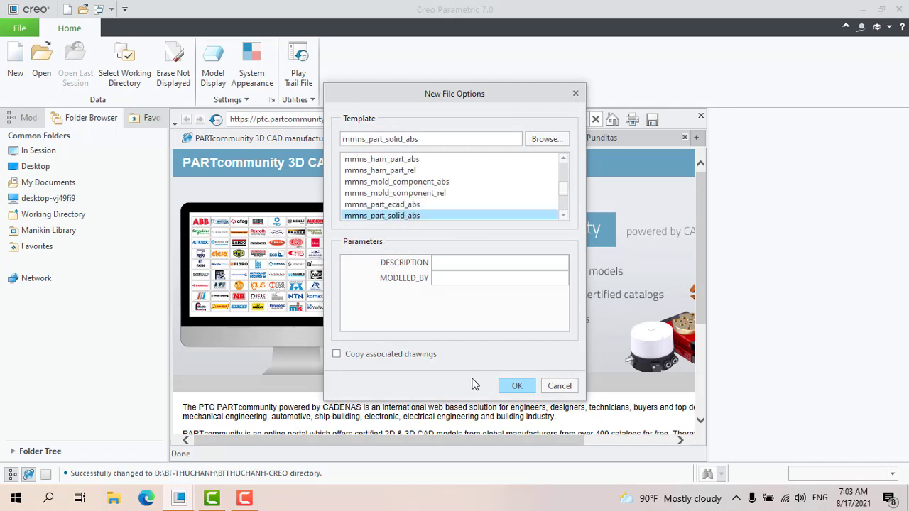
{"action": "left_click", "coordinate": [519, 384]}
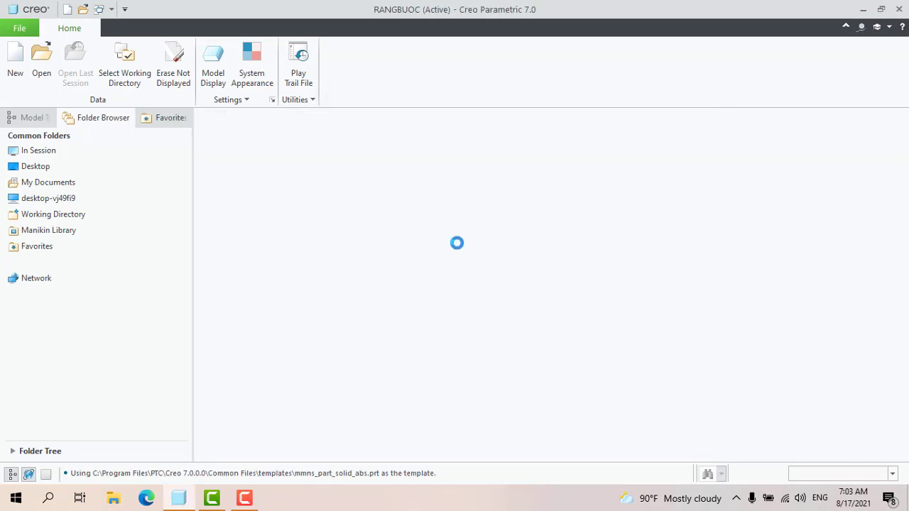
- Start a sketch on the TOP datum plane with RIGHT as the orientation reference, facing right
{"action": "scroll", "coordinate": [532, 245], "scroll_direction": "up", "scroll_amount": 4}
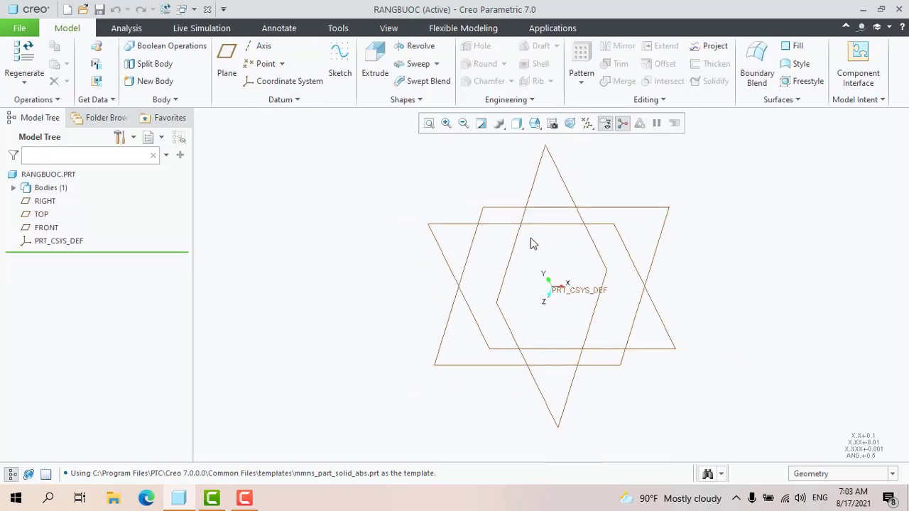
{"action": "left_click", "coordinate": [340, 55]}
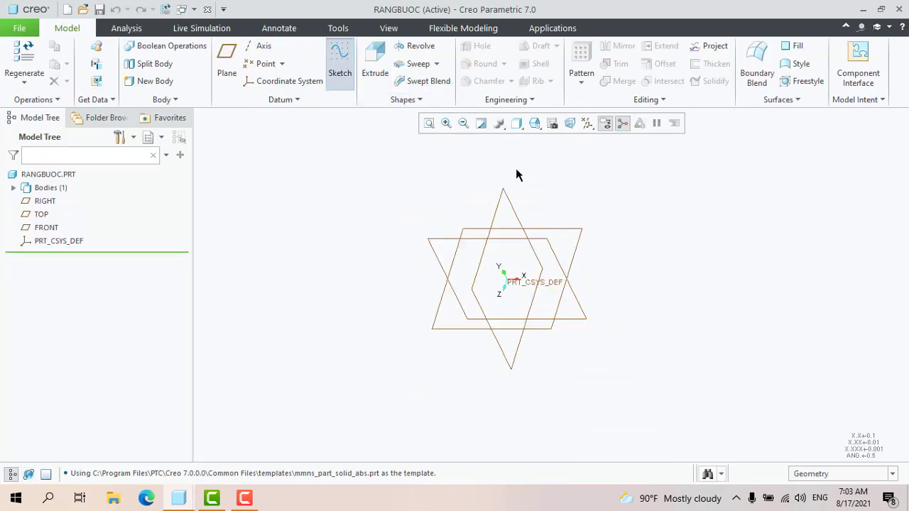
{"action": "left_click", "coordinate": [582, 238]}
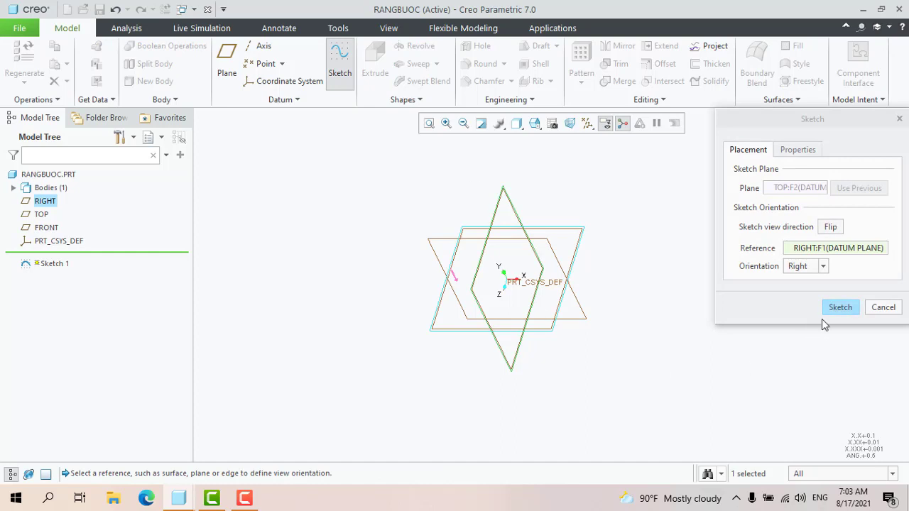
{"action": "left_click", "coordinate": [838, 307]}
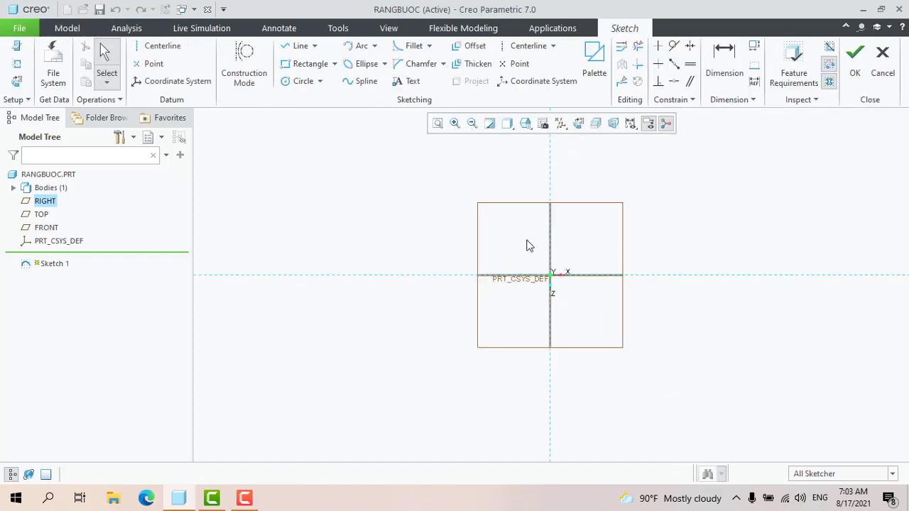
- Turn off the display of all datum axes, points, coordinate systems and planes
{"action": "left_click", "coordinate": [561, 123]}
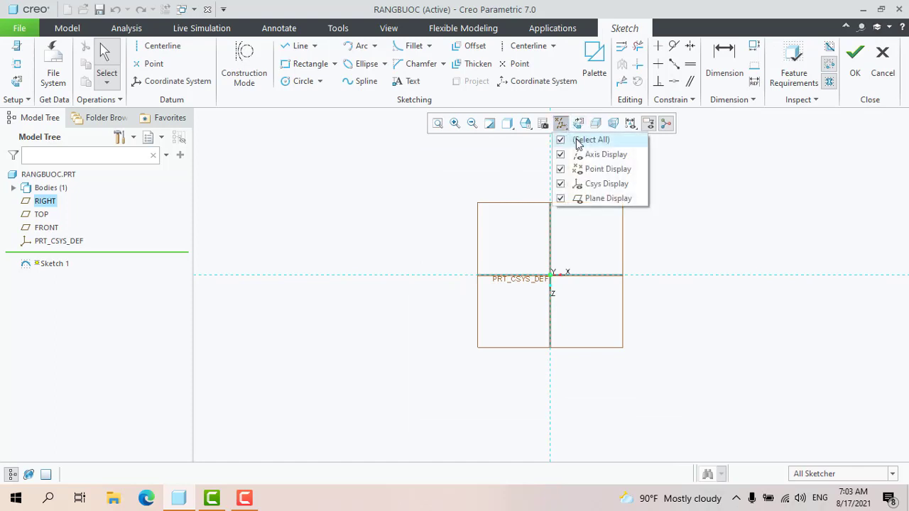
{"action": "left_click", "coordinate": [582, 140]}
{"action": "left_click", "coordinate": [663, 227]}
{"action": "middle_click_drag", "start_coordinate": [618, 245], "coordinate": [580, 237], "text": "shift"}
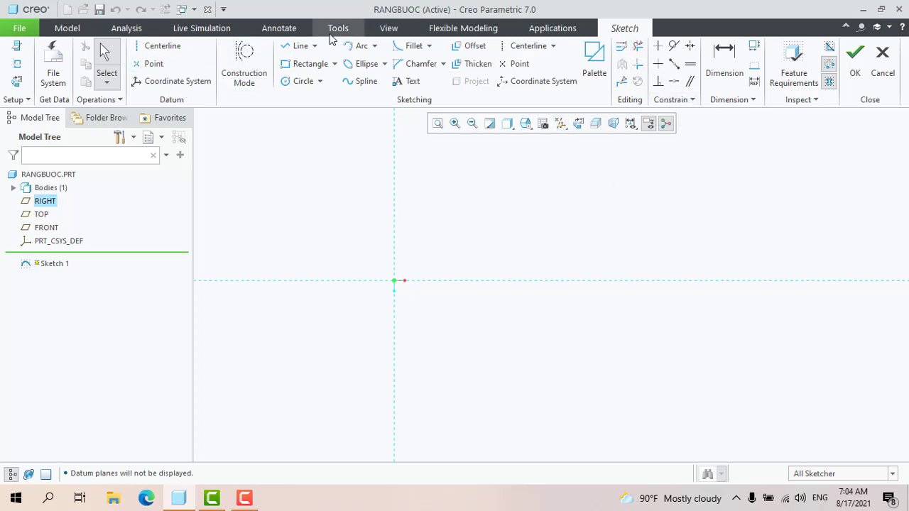
- Sketch a self-crossing open chain of nine lines above the horizontal reference, starting near the vertical reference
{"action": "left_click", "coordinate": [295, 47]}
{"action": "left_click", "coordinate": [453, 228]}
{"action": "left_click", "coordinate": [494, 174]}
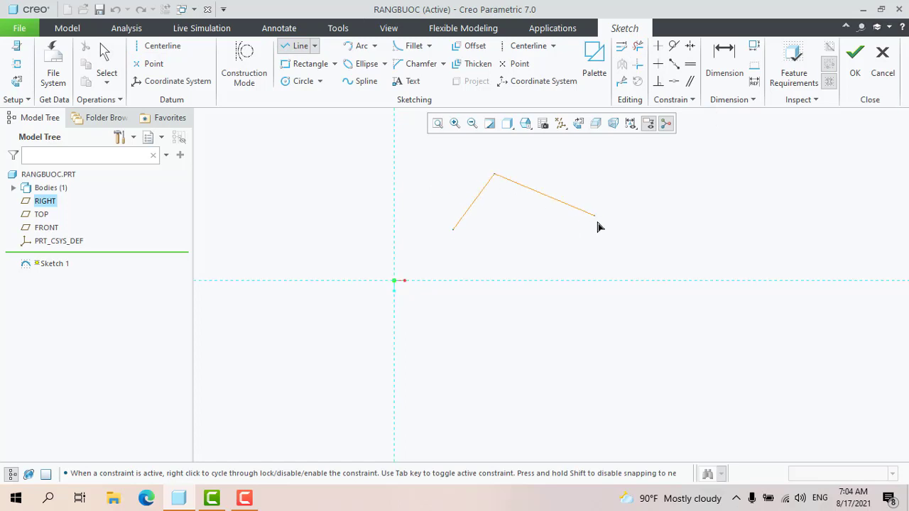
{"action": "left_click", "coordinate": [604, 216]}
{"action": "left_click", "coordinate": [754, 176]}
{"action": "left_click", "coordinate": [755, 246]}
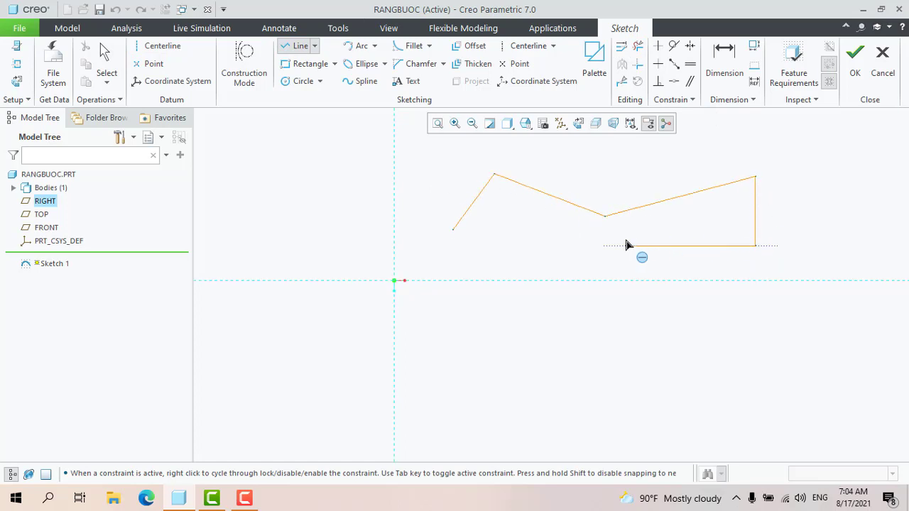
{"action": "left_click", "coordinate": [624, 246]}
{"action": "left_click", "coordinate": [625, 162]}
{"action": "left_click", "coordinate": [526, 146]}
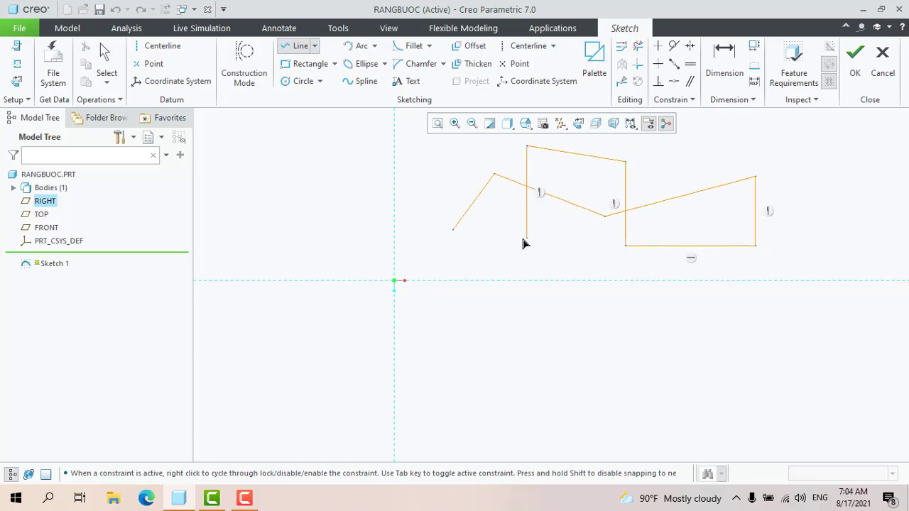
{"action": "left_click", "coordinate": [526, 238]}
{"action": "left_click", "coordinate": [426, 177]}
{"action": "middle_click", "coordinate": [425, 177]}
- Remove all segments of the self-crossing line chain piece by piece with Delete Segment
{"action": "left_click", "coordinate": [639, 50]}
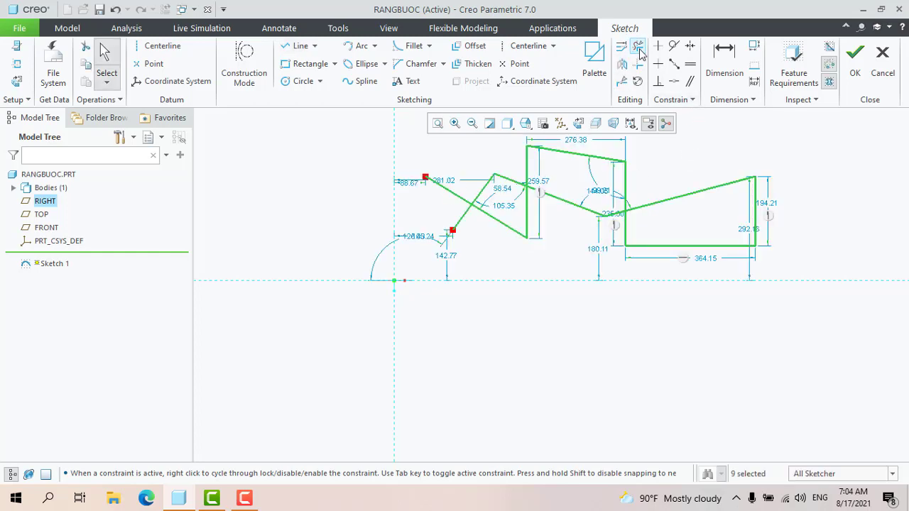
{"action": "left_click", "coordinate": [639, 48]}
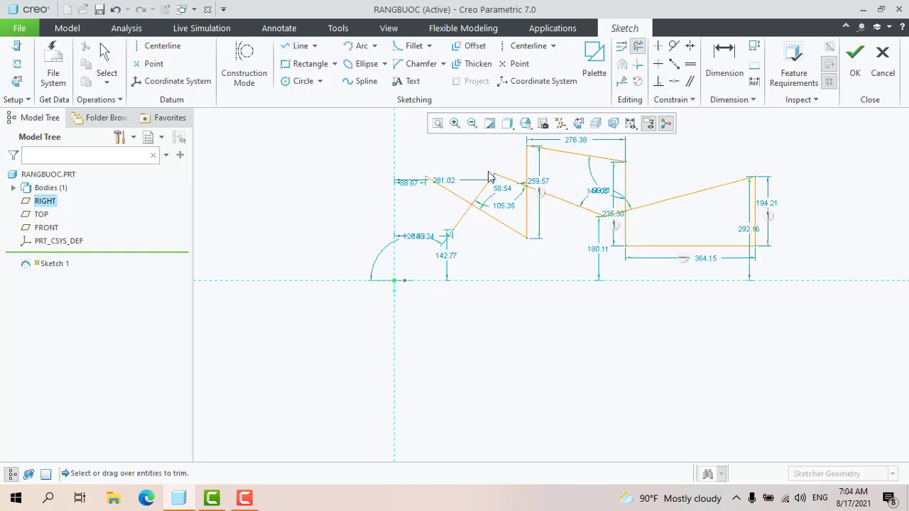
{"action": "scroll", "coordinate": [438, 200], "scroll_direction": "up", "scroll_amount": 3}
{"action": "mouse_move", "coordinate": [517, 298]}
{"action": "left_mouse_down"}
{"action": "mouse_move", "coordinate": [471, 214]}
{"action": "mouse_move", "coordinate": [508, 175]}
{"action": "mouse_move", "coordinate": [556, 291]}
{"action": "left_mouse_up"}
{"action": "scroll", "coordinate": [535, 276], "scroll_direction": "down", "scroll_amount": 3}
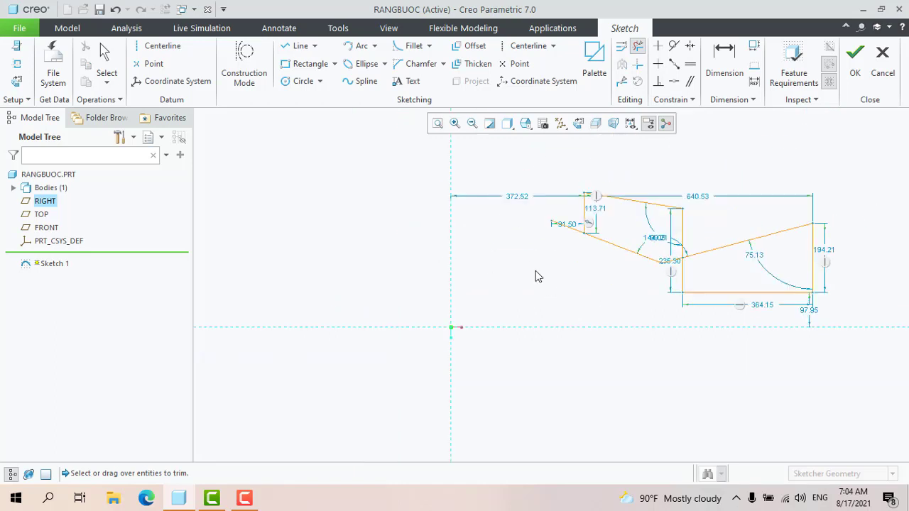
{"action": "scroll", "coordinate": [589, 227], "scroll_direction": "up", "scroll_amount": 3}
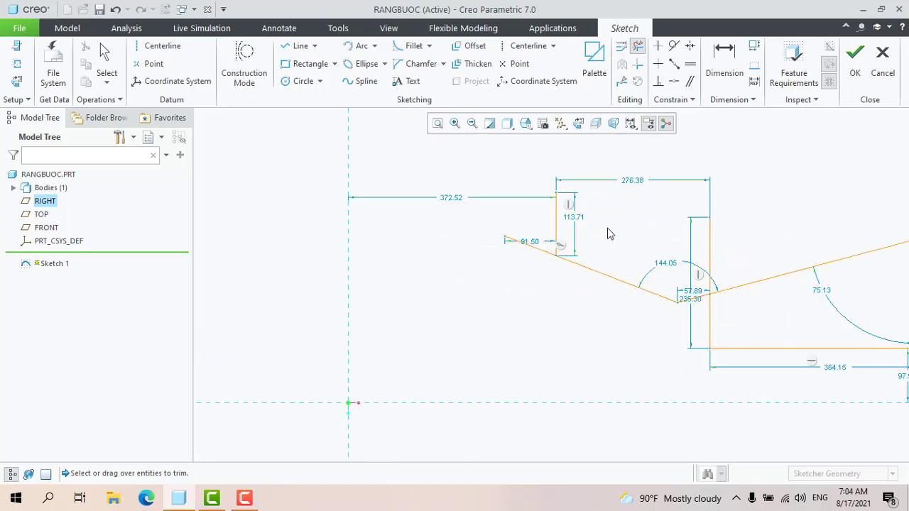
{"action": "left_click_drag", "start_coordinate": [609, 234], "coordinate": [536, 226]}
{"action": "left_click_drag", "start_coordinate": [561, 284], "coordinate": [617, 288]}
{"action": "scroll", "coordinate": [617, 288], "scroll_direction": "down", "scroll_amount": 3}
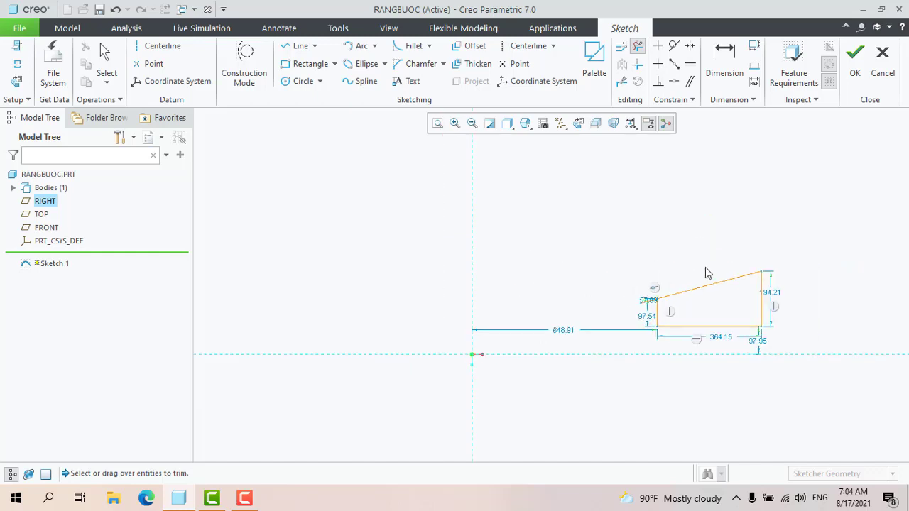
{"action": "left_click_drag", "start_coordinate": [680, 307], "coordinate": [623, 317]}
{"action": "mouse_move", "coordinate": [705, 269]}
{"action": "left_mouse_down"}
{"action": "mouse_move", "coordinate": [715, 338]}
{"action": "mouse_move", "coordinate": [778, 287]}
{"action": "left_mouse_up"}
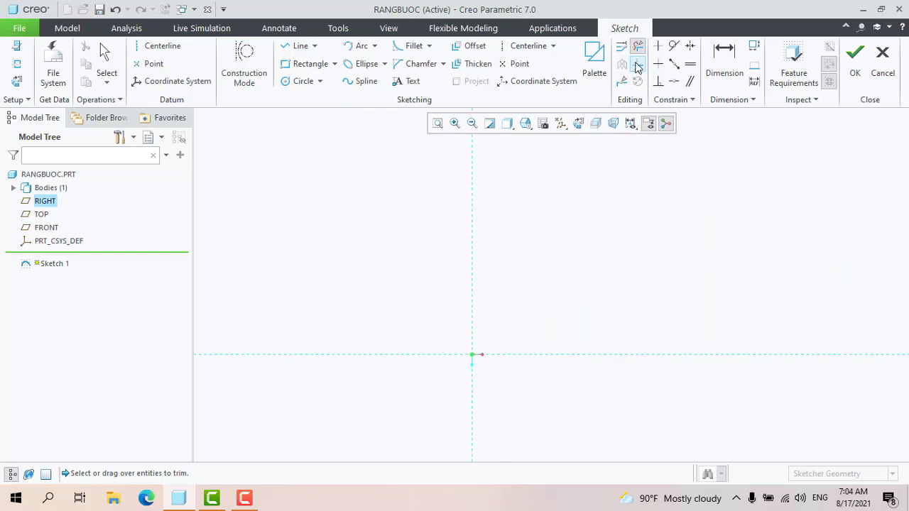
{"action": "middle_click", "coordinate": [607, 248]}
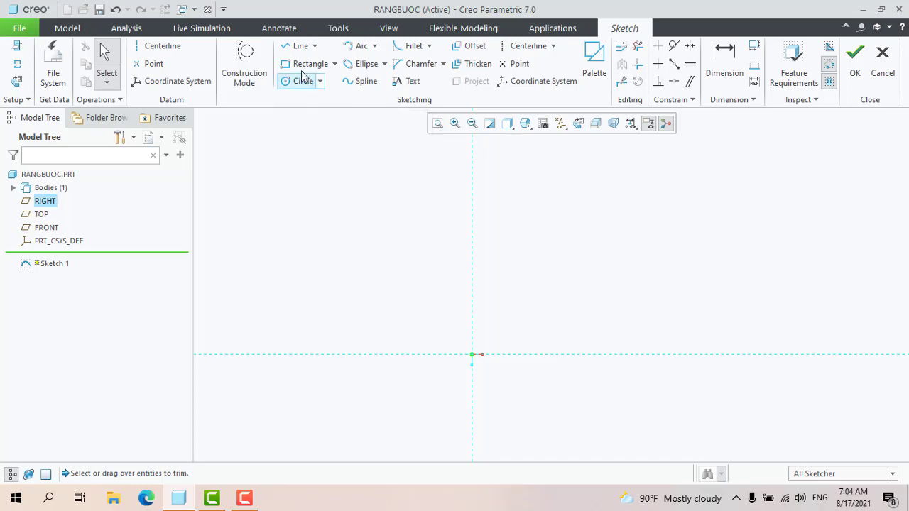
- Sketch an open four-line box with horizontals about 649 and 472 mm and verticals about 373 and 495 mm, its ends crossing at the upper-right corner
{"action": "left_click", "coordinate": [296, 45]}
{"action": "left_click", "coordinate": [684, 199]}
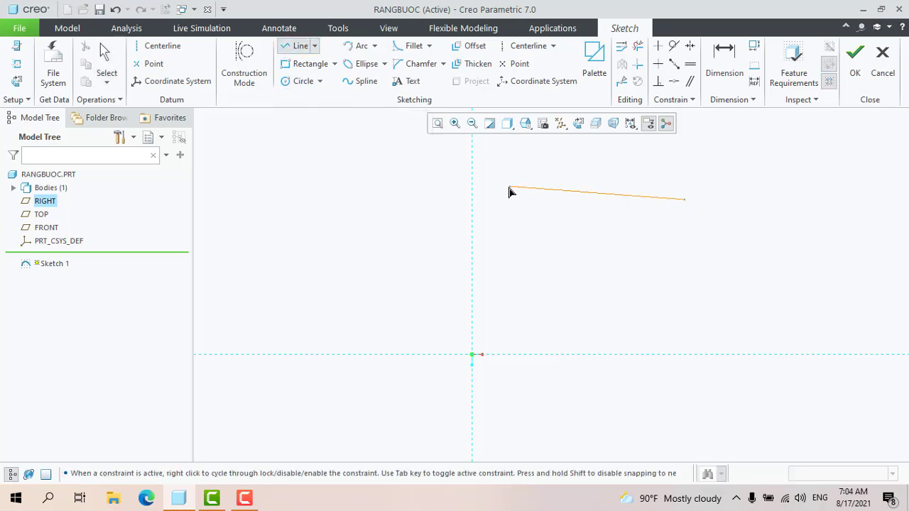
{"action": "left_click", "coordinate": [499, 200]}
{"action": "left_click", "coordinate": [499, 305]}
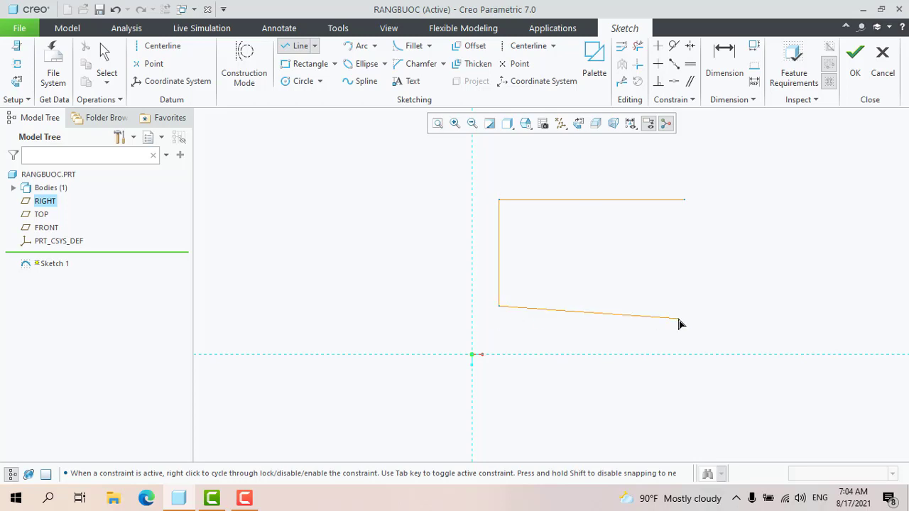
{"action": "left_click", "coordinate": [634, 306]}
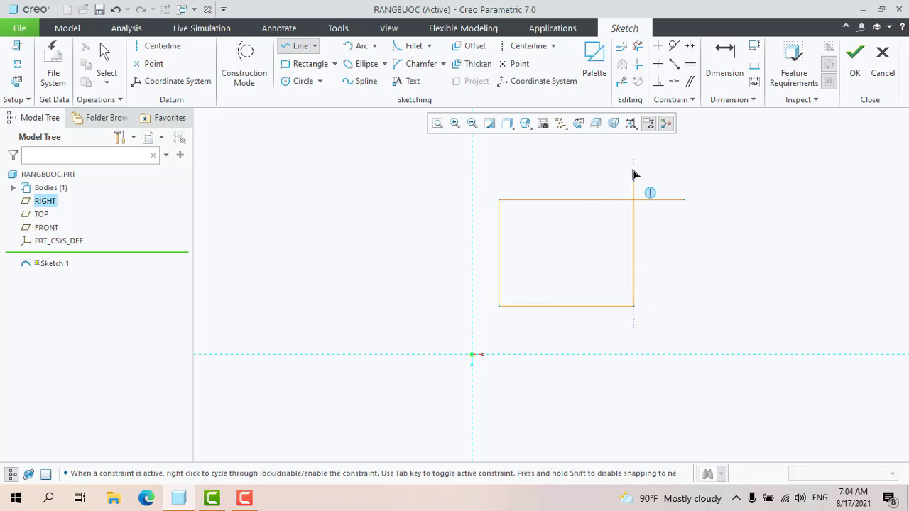
{"action": "left_click", "coordinate": [633, 165]}
{"action": "middle_click", "coordinate": [654, 170]}
{"action": "middle_click", "coordinate": [688, 174]}
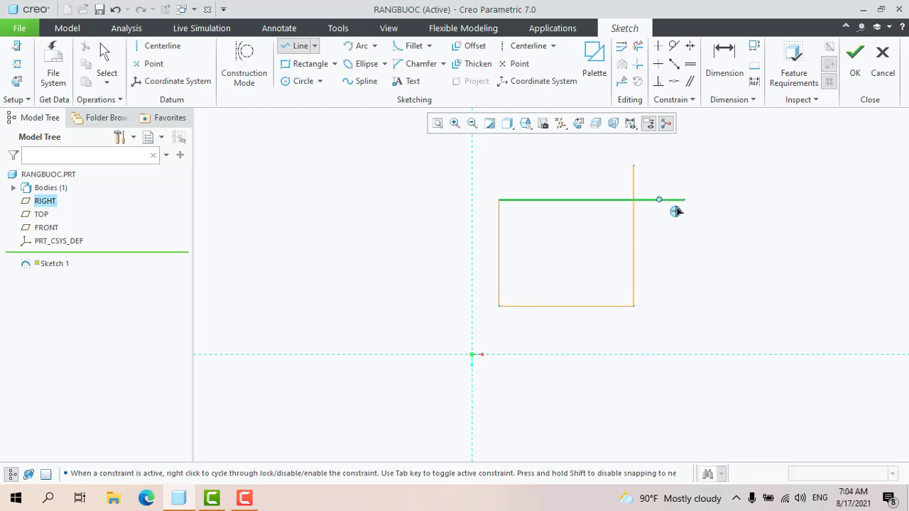
{"action": "middle_click", "coordinate": [711, 219]}
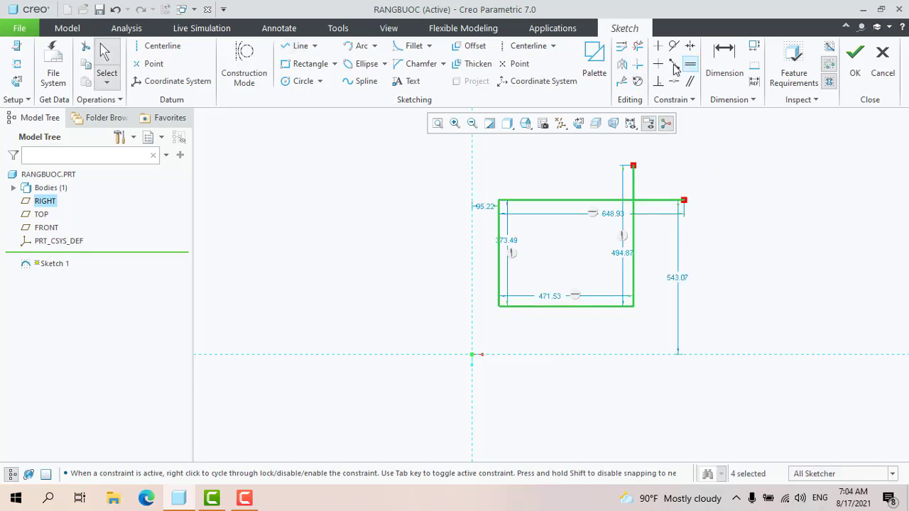
- Trim the overlapping upper horizontal and right vertical lines to their intersection with the Corner tool, closing the rectangle
{"action": "left_click", "coordinate": [638, 65]}
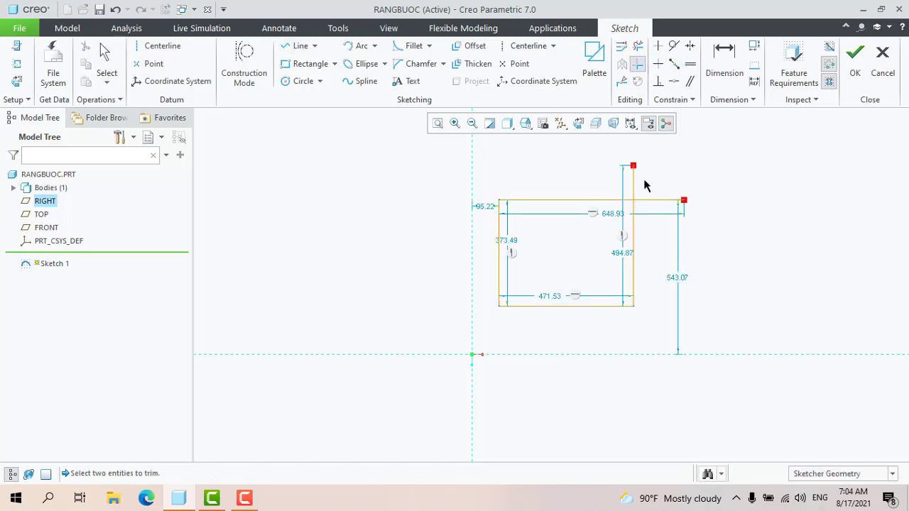
{"action": "left_click", "coordinate": [576, 200]}
{"action": "left_click", "coordinate": [633, 239]}
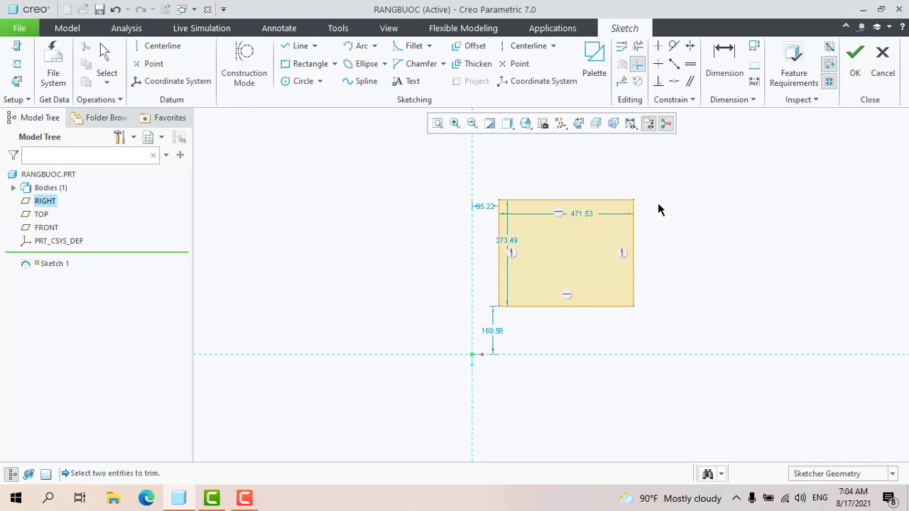
{"action": "middle_click", "coordinate": [555, 213]}
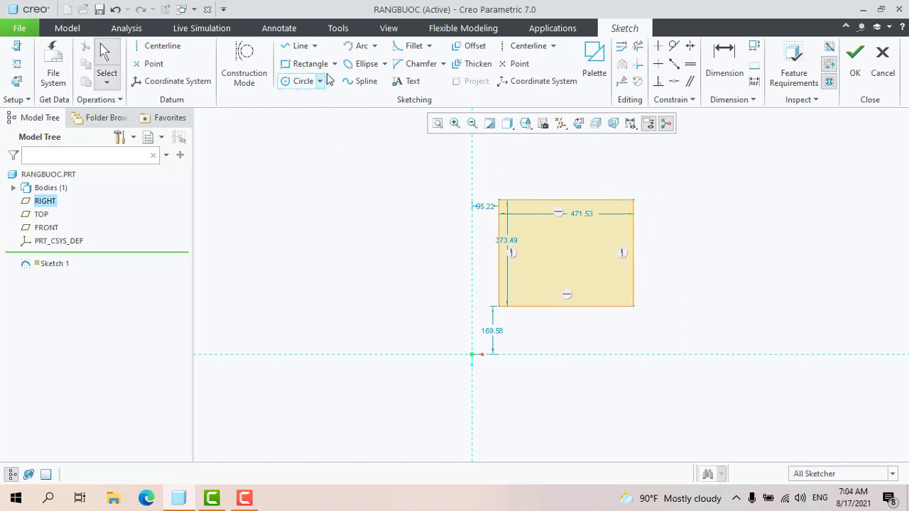
- Sketch an open chain of four slanted lines beside the rectangle, with its last line crossing the first near the top
{"action": "left_click", "coordinate": [299, 49]}
{"action": "left_click", "coordinate": [844, 169]}
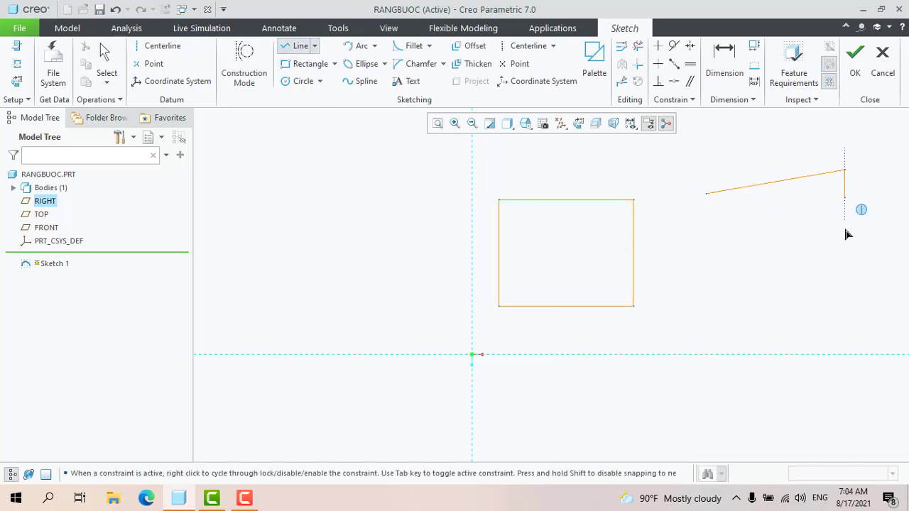
{"action": "left_click", "coordinate": [835, 311]}
{"action": "left_click", "coordinate": [689, 302]}
{"action": "left_click", "coordinate": [787, 142]}
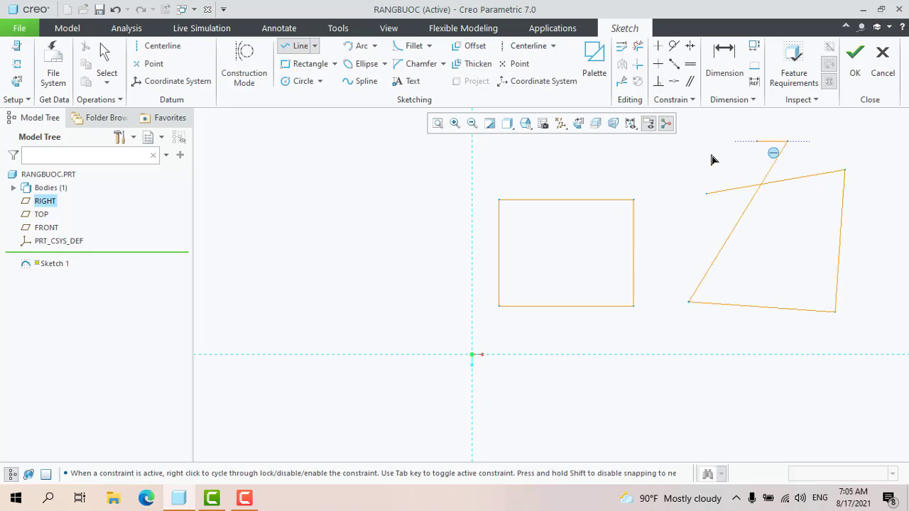
{"action": "middle_click", "coordinate": [625, 230]}
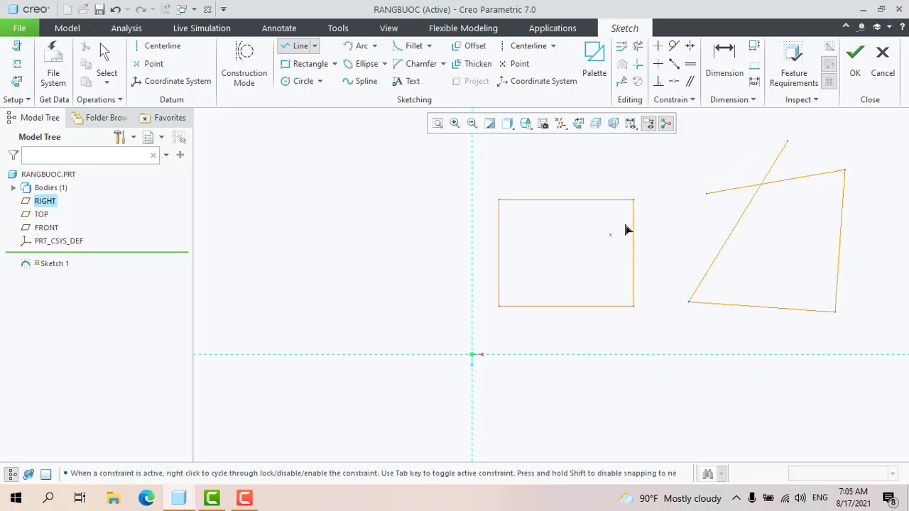
- Trim the two crossing lines of the slanted chain to their intersection with the Corner tool, closing the quadrilateral
{"action": "left_click", "coordinate": [638, 64]}
{"action": "left_click", "coordinate": [745, 215]}
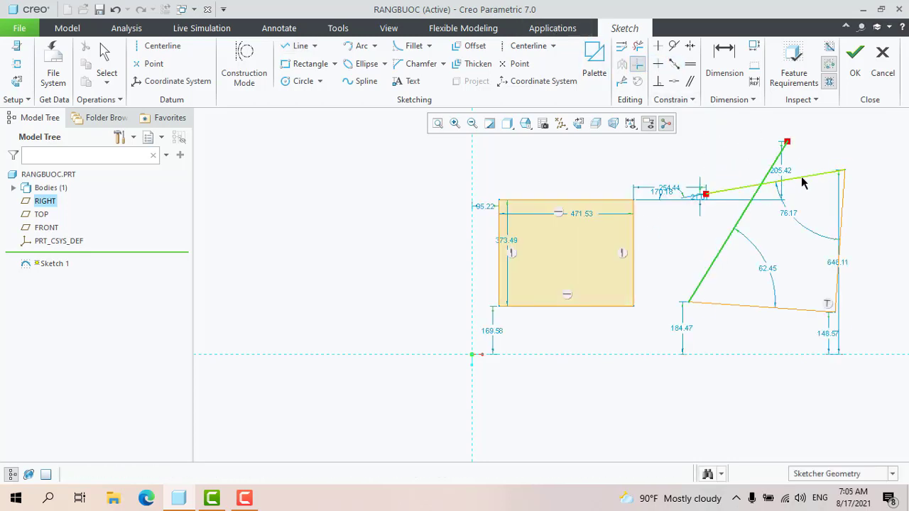
{"action": "left_click", "coordinate": [802, 178]}
{"action": "middle_click", "coordinate": [695, 199]}
- Delete the rectangle and the slanted quadrilateral together from the sketch
{"action": "scroll", "coordinate": [674, 200], "scroll_direction": "down", "scroll_amount": 2}
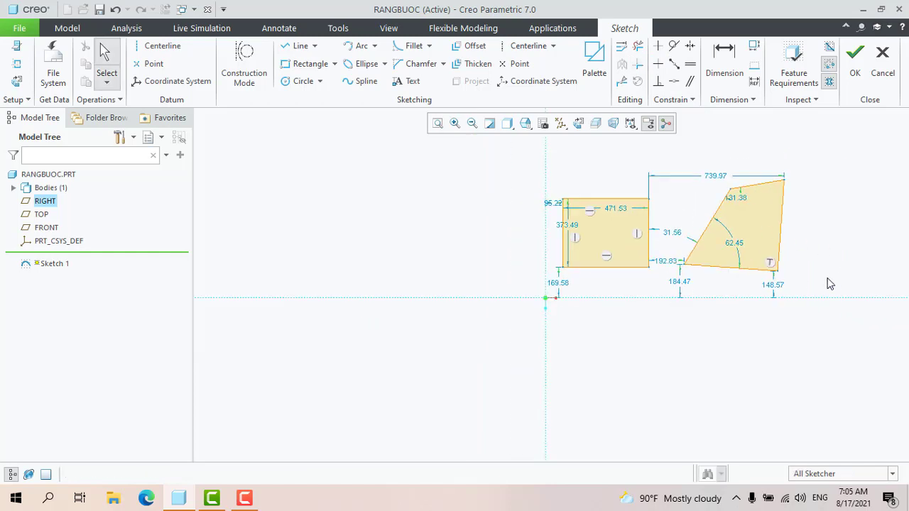
{"action": "left_click_drag", "start_coordinate": [829, 286], "coordinate": [556, 176]}
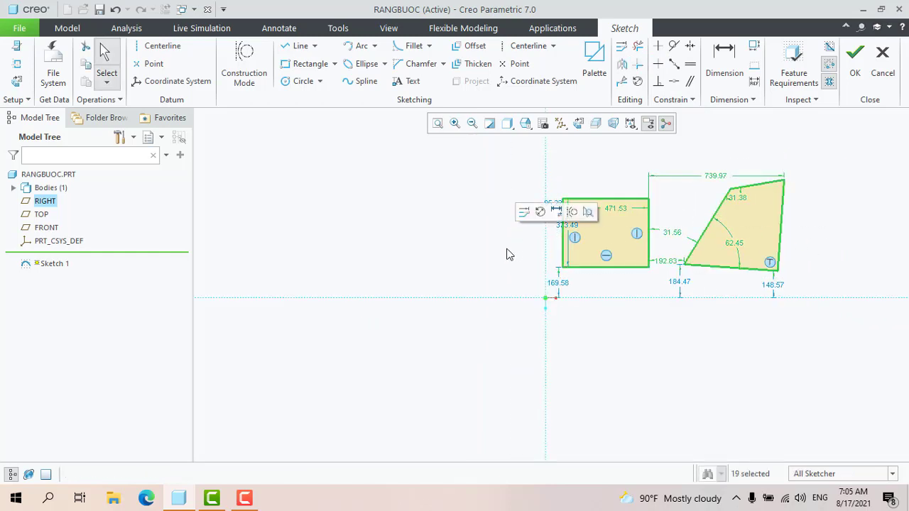
{"action": "key", "text": "Delete"}
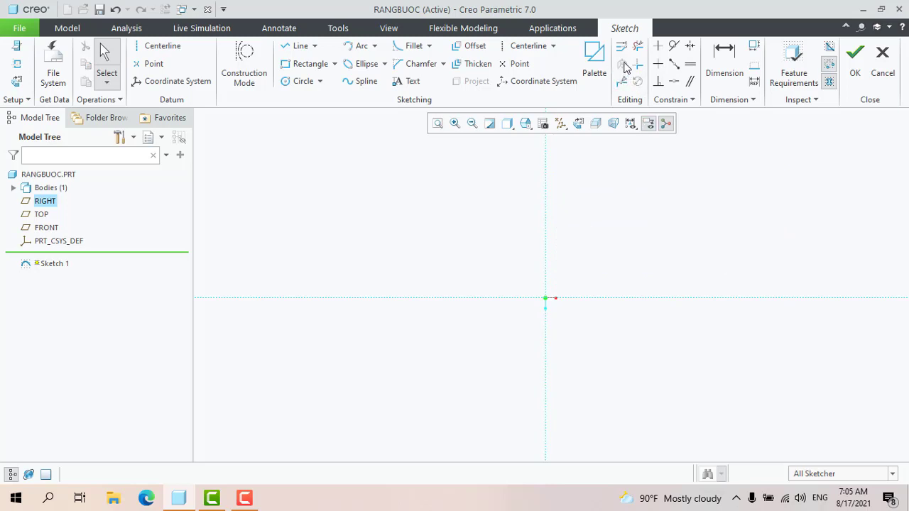
- Sketch a rectangle about 886 by 664 mm above the horizontal reference, on the left side of the vertical reference
{"action": "left_click", "coordinate": [295, 65]}
{"action": "left_click", "coordinate": [330, 132]}
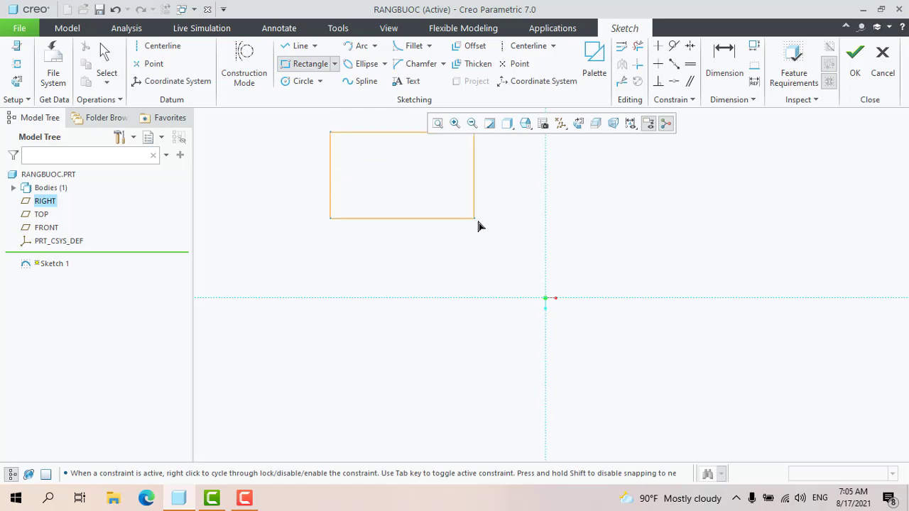
{"action": "left_click", "coordinate": [492, 253]}
{"action": "middle_click", "coordinate": [341, 183]}
{"action": "scroll", "coordinate": [444, 287], "scroll_direction": "down", "scroll_amount": 1}
{"action": "scroll", "coordinate": [443, 287], "scroll_direction": "up", "scroll_amount": 4}
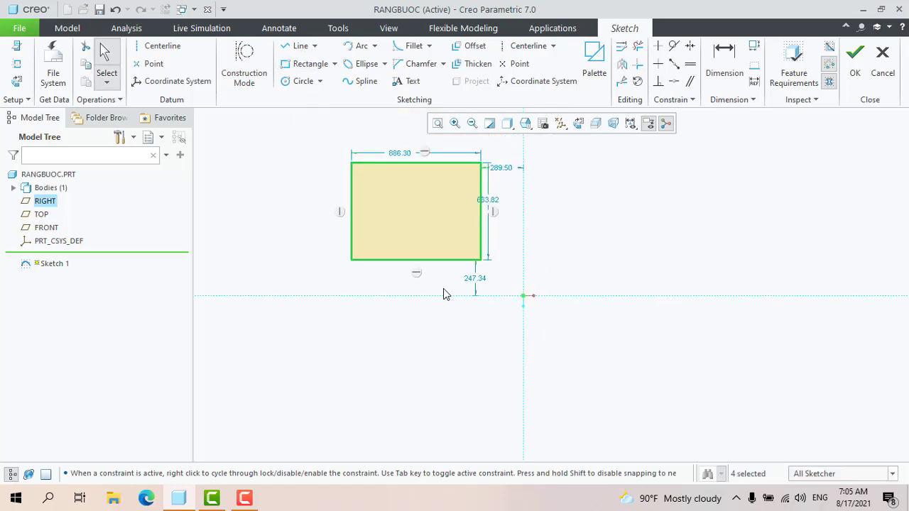
{"action": "scroll", "coordinate": [367, 203], "scroll_direction": "down", "scroll_amount": 2}
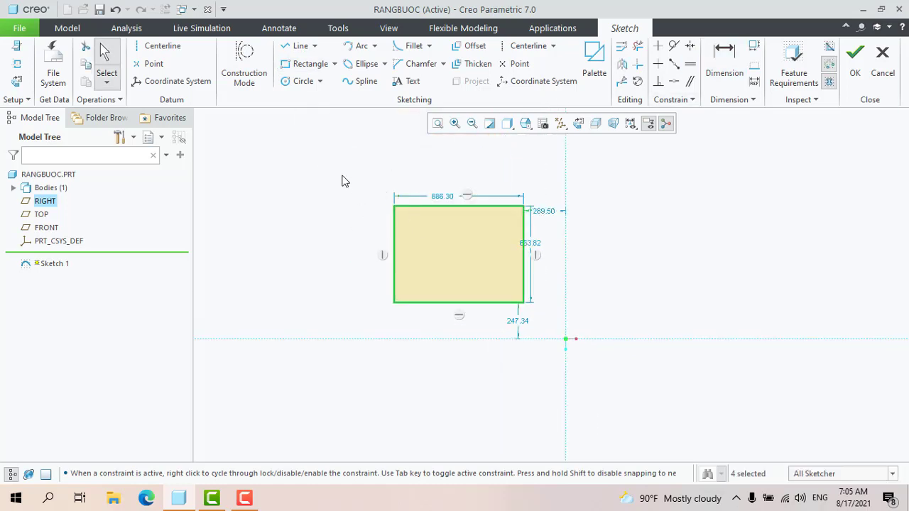
- Mirror the whole rectangle about the vertical reference line
{"action": "left_click_drag", "start_coordinate": [342, 181], "coordinate": [550, 335]}
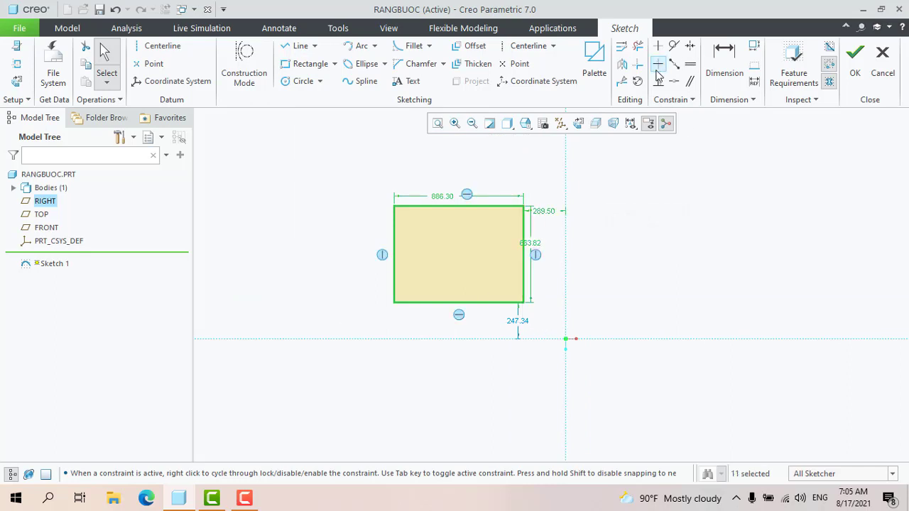
{"action": "left_click", "coordinate": [621, 64]}
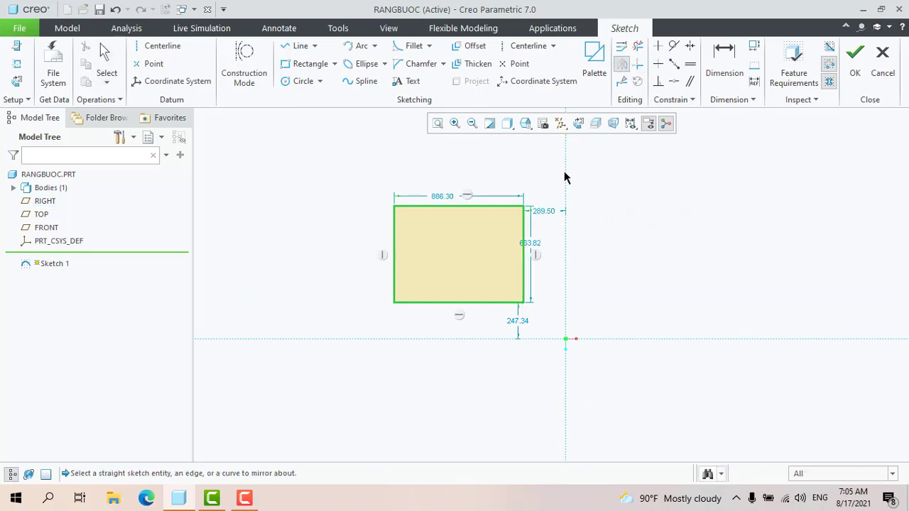
{"action": "left_click", "coordinate": [565, 172]}
{"action": "left_click", "coordinate": [776, 256]}
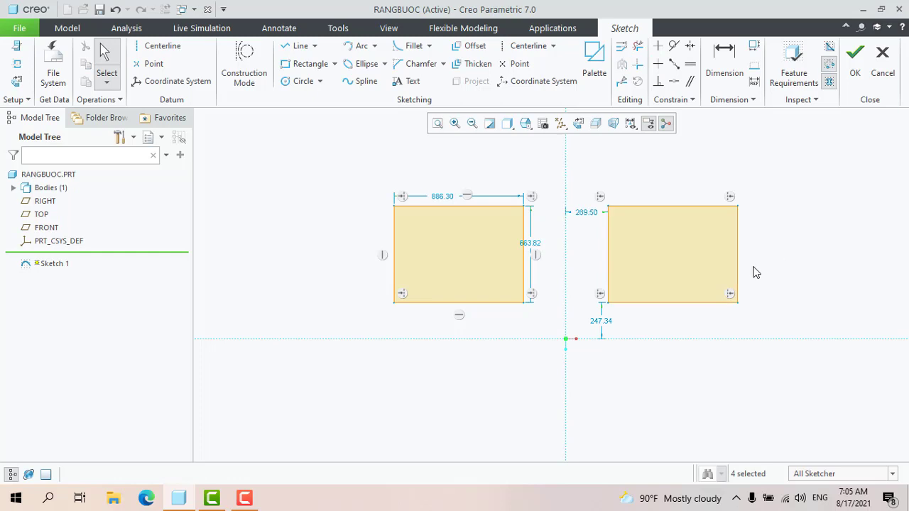
{"action": "scroll", "coordinate": [754, 267], "scroll_direction": "up", "scroll_amount": 1}
{"action": "scroll", "coordinate": [687, 292], "scroll_direction": "down", "scroll_amount": 1}
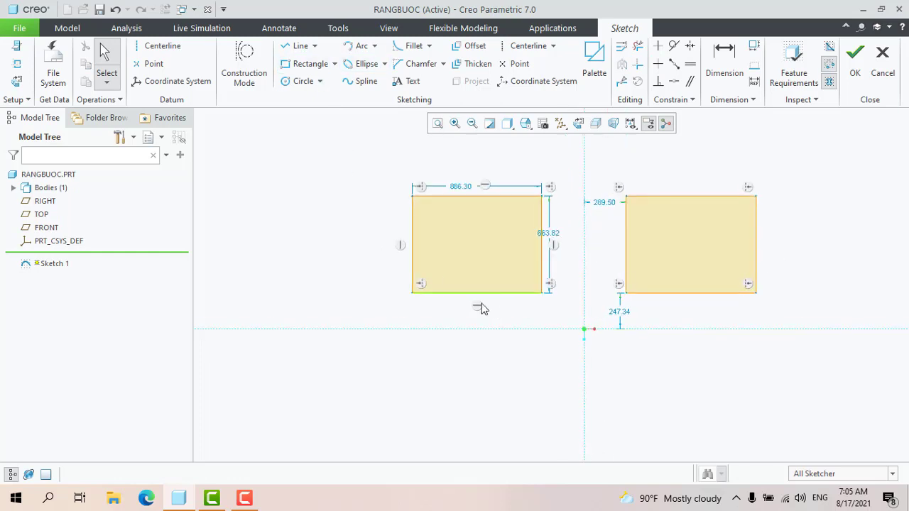
- Sketch a circle about 1343 mm in diameter to the left of the original rectangle
{"action": "left_click", "coordinate": [299, 81]}
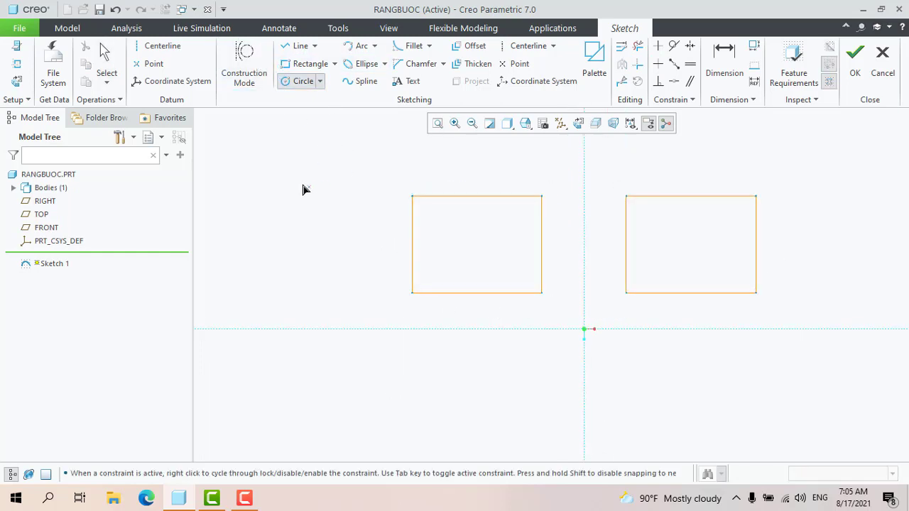
{"action": "left_click", "coordinate": [292, 164]}
{"action": "left_click", "coordinate": [366, 234]}
{"action": "scroll", "coordinate": [371, 234], "scroll_direction": "down", "scroll_amount": 2}
{"action": "middle_click", "coordinate": [259, 127]}
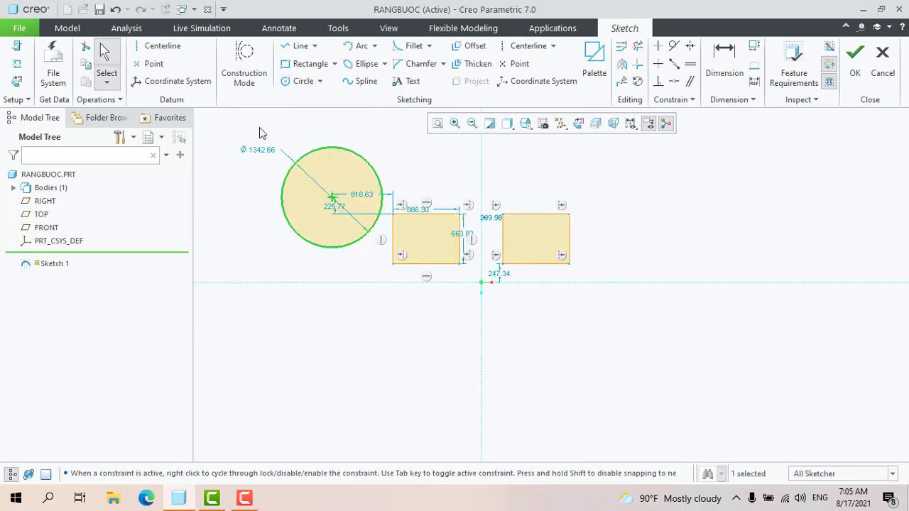
- Mirror the circle and both rectangles about the horizontal reference line
{"action": "left_click_drag", "start_coordinate": [255, 126], "coordinate": [565, 265]}
{"action": "left_click", "coordinate": [622, 63]}
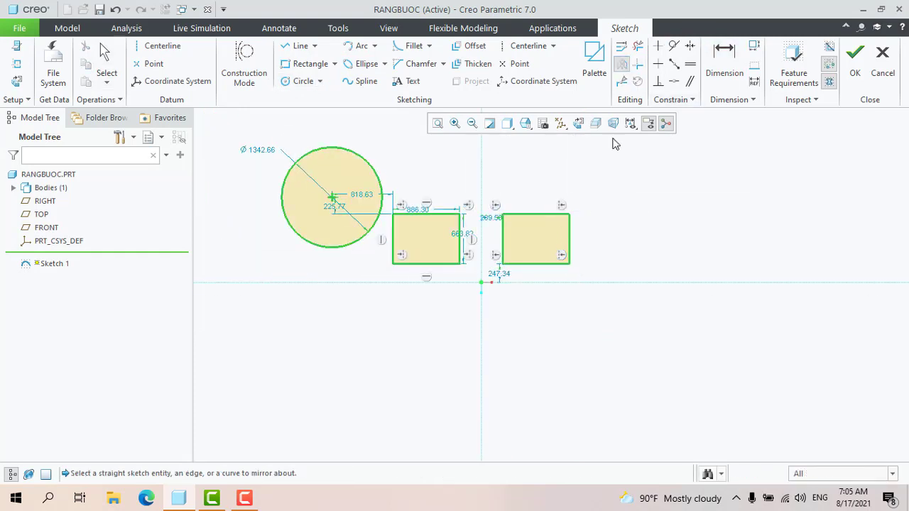
{"action": "left_click", "coordinate": [607, 283]}
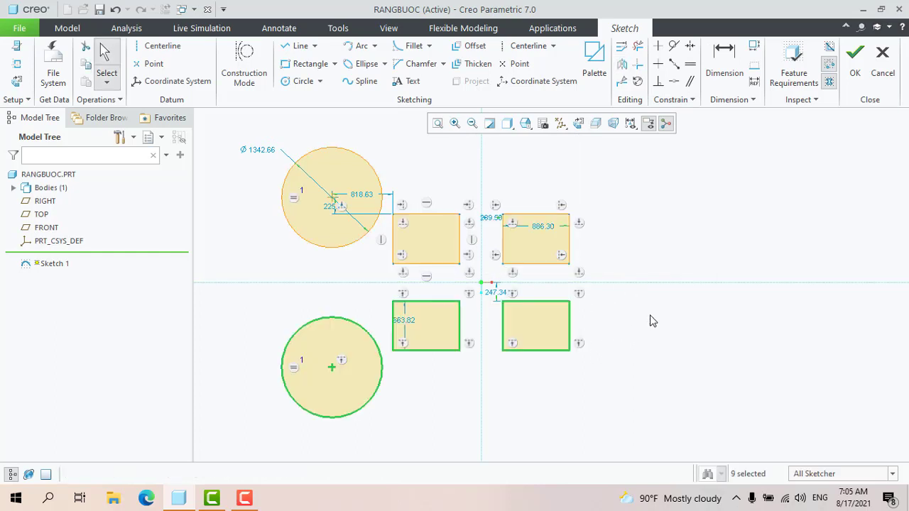
- Undo both mirror operations, the circle and the rectangle, emptying the sketch
{"action": "key", "text": "ctrl+z"}
{"action": "key", "text": "ctrl+z"}
{"action": "key", "text": "ctrl+z"}
{"action": "key", "text": "ctrl+z"}
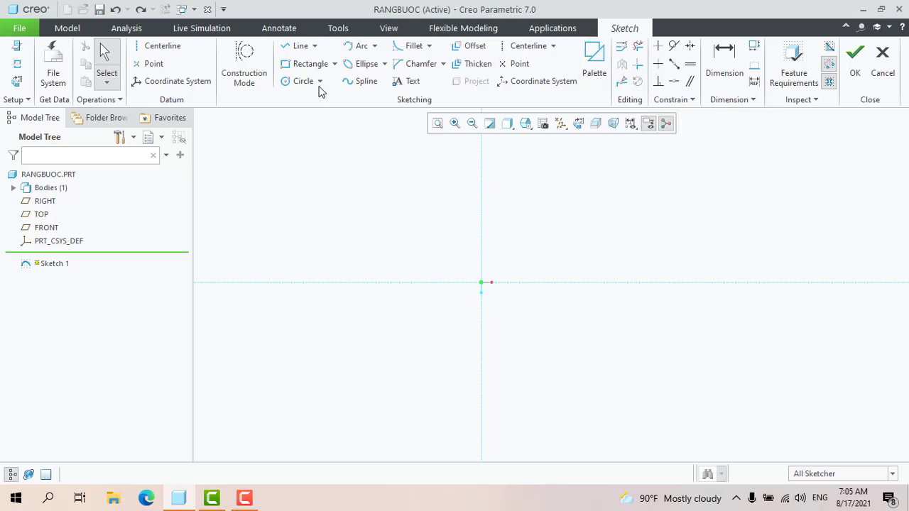
- Sketch a horizontal line about 4559 mm long along the horizontal reference, starting at the intersection with the vertical reference
{"action": "left_click", "coordinate": [292, 46]}
{"action": "left_click", "coordinate": [481, 283]}
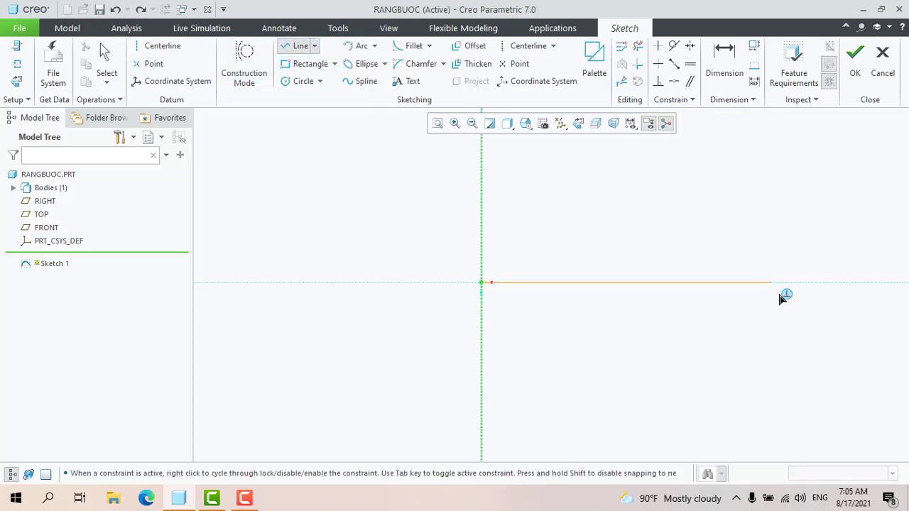
{"action": "left_click", "coordinate": [821, 282]}
{"action": "middle_click", "coordinate": [592, 276]}
- Divide the horizontal line at three points into segments of about 703, 1416, 1318 and 1122 mm
{"action": "left_click", "coordinate": [622, 81]}
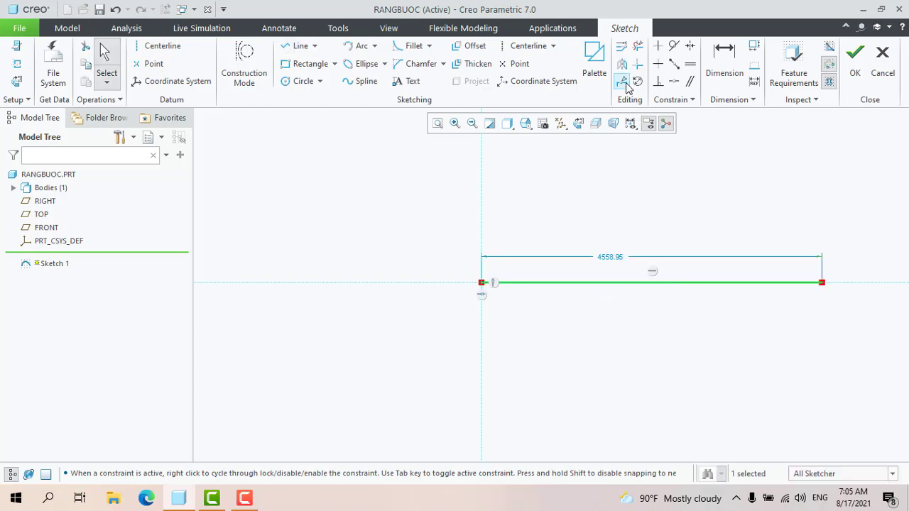
{"action": "left_click", "coordinate": [534, 291]}
{"action": "left_click", "coordinate": [639, 291]}
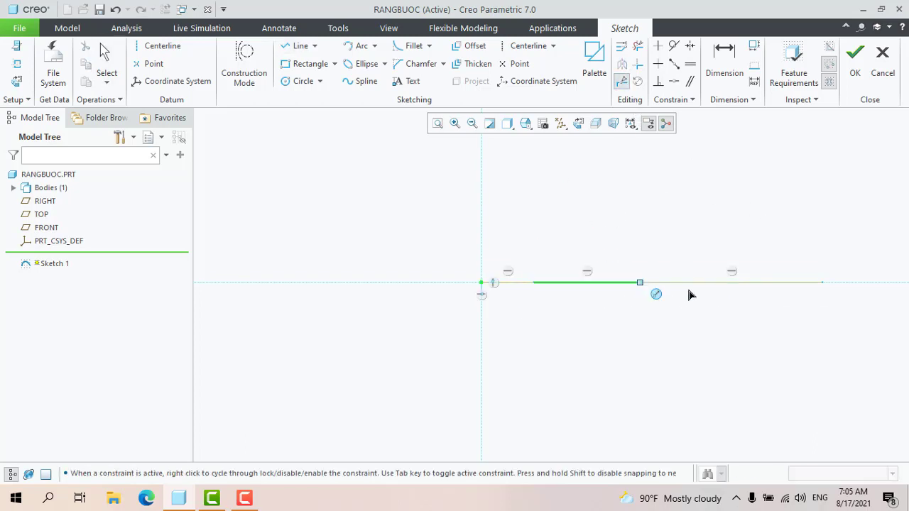
{"action": "left_click", "coordinate": [739, 292]}
{"action": "scroll", "coordinate": [813, 285], "scroll_direction": "down", "scroll_amount": 2}
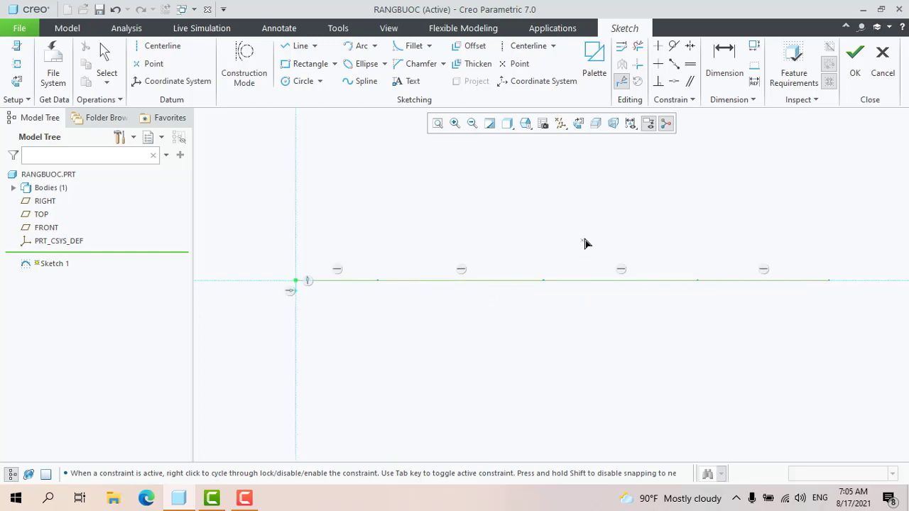
{"action": "middle_click", "coordinate": [543, 370]}
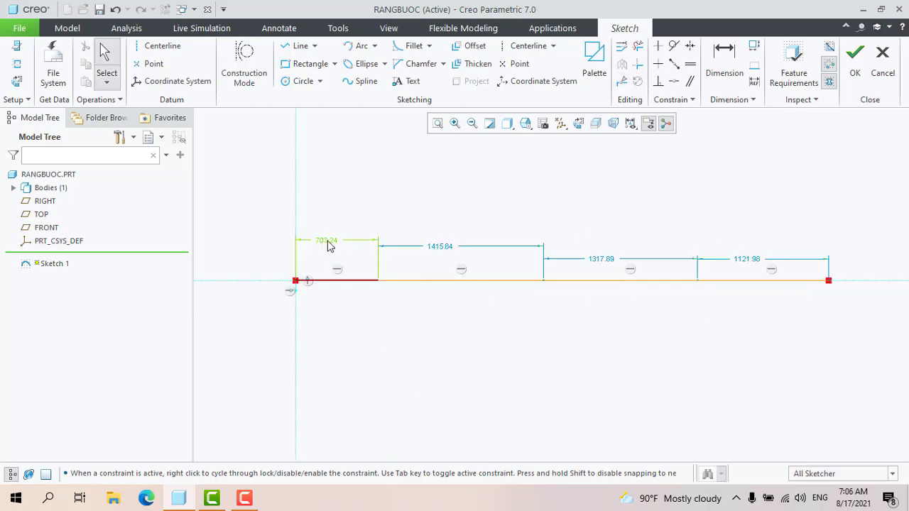
- Set the first line segment's length to 500 mm and the second segment's to 600 mm
{"action": "double_click", "coordinate": [348, 241]}
{"action": "type", "text": "500"}
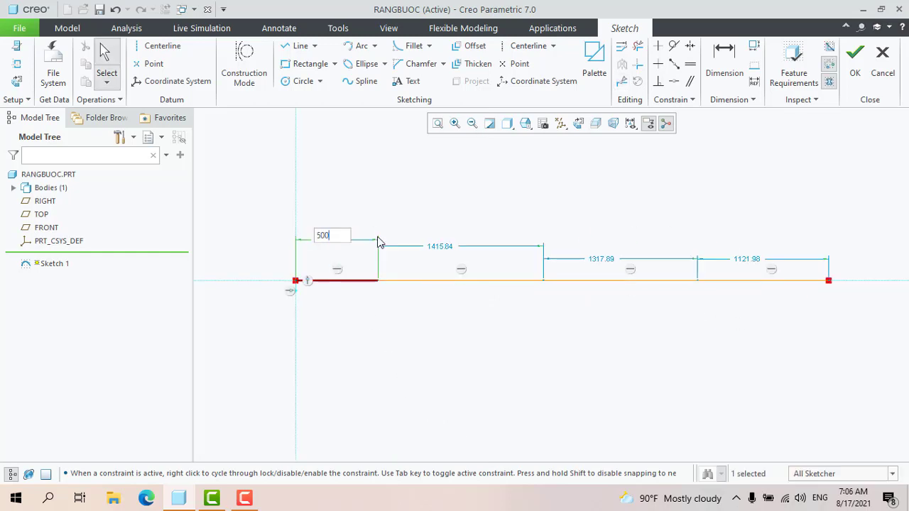
{"action": "key", "text": "Return"}
{"action": "double_click", "coordinate": [415, 246]}
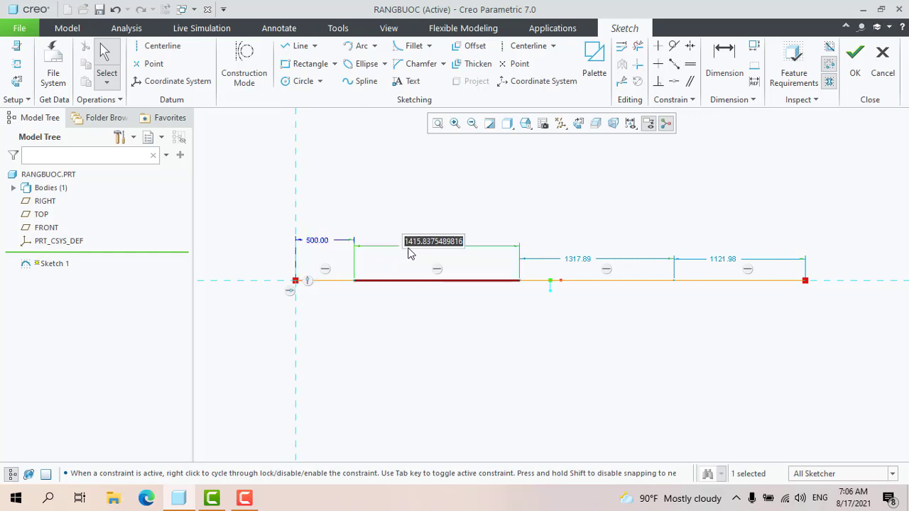
{"action": "type", "text": "600"}
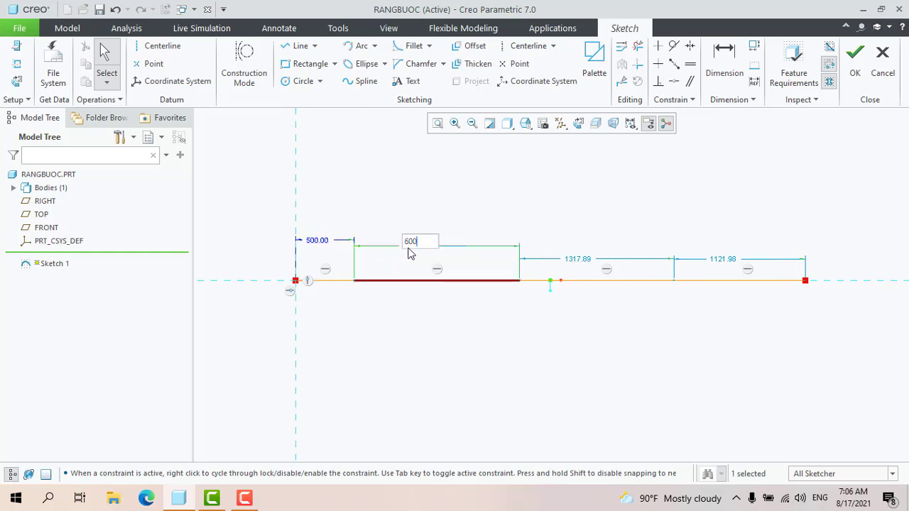
{"action": "key", "text": "Return"}
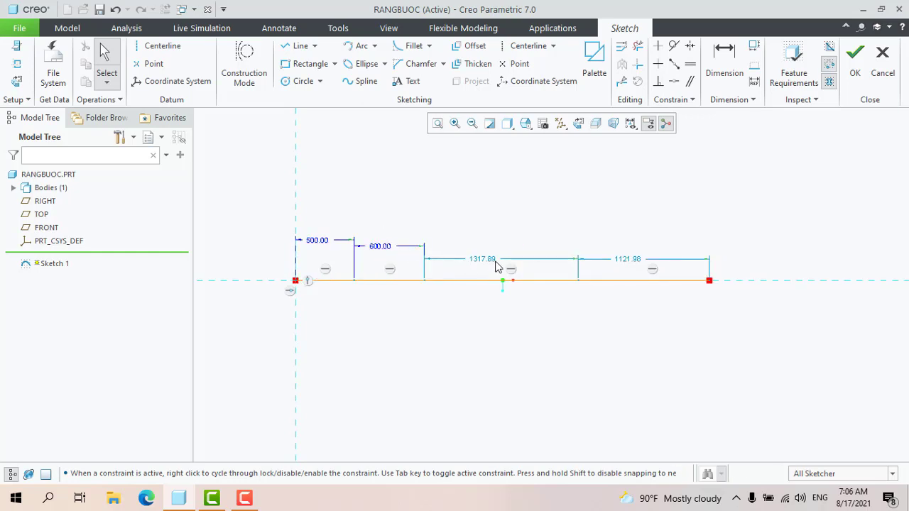
- Set the lengths of the third and fourth line segments to 1200 mm each
{"action": "double_click", "coordinate": [481, 261]}
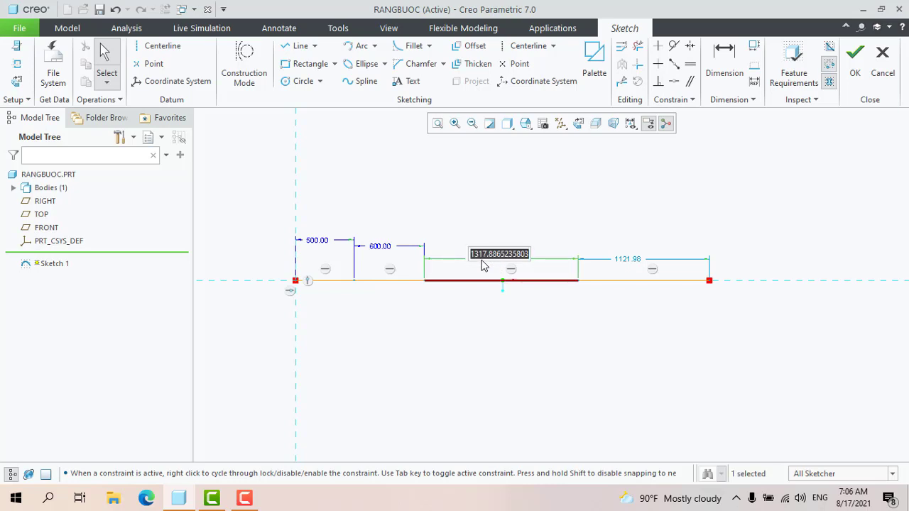
{"action": "type", "text": "1200"}
{"action": "key", "text": "Return"}
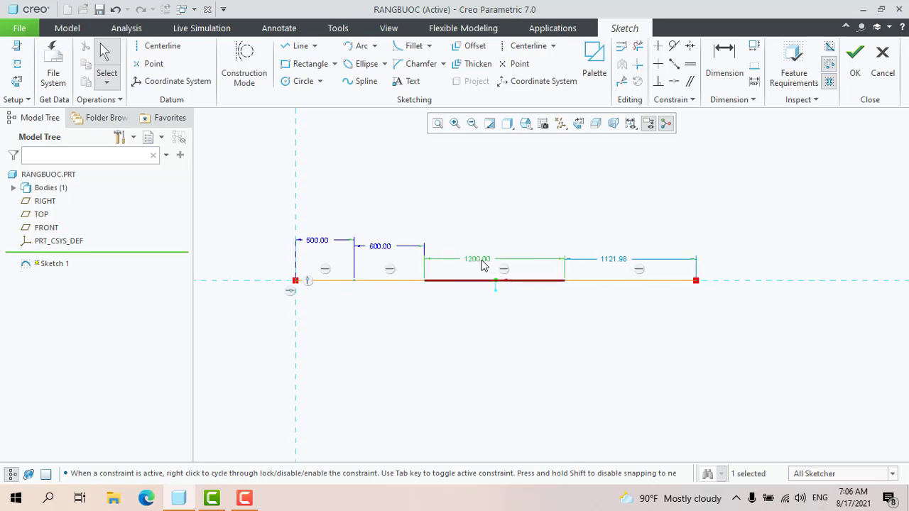
{"action": "double_click", "coordinate": [604, 260]}
{"action": "type", "text": "1"}
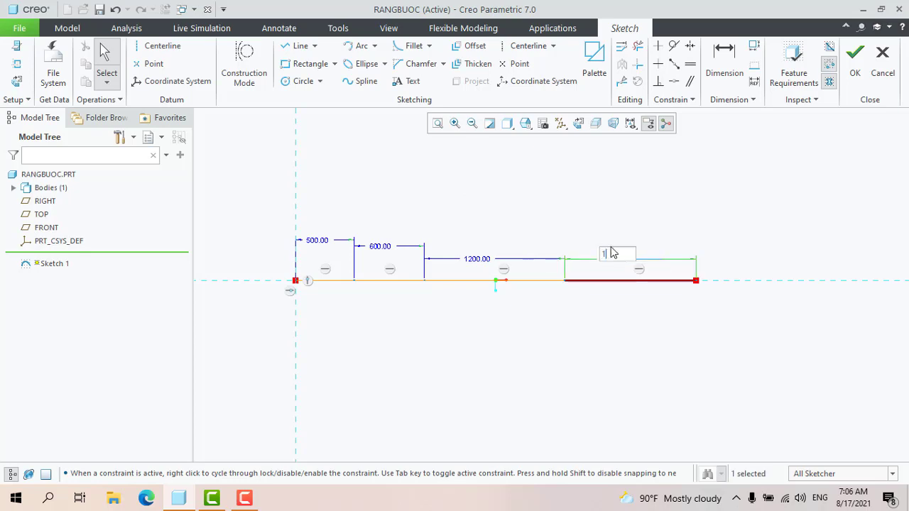
{"action": "type", "text": "200"}
{"action": "key", "text": "Return"}
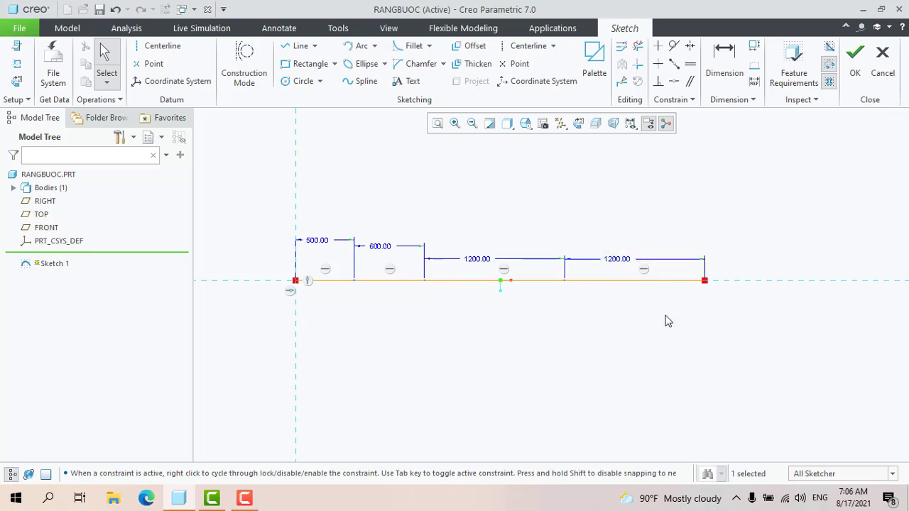
- Delete all four segments of the divided line
{"action": "mouse_move", "coordinate": [624, 318]}
{"action": "left_mouse_down"}
{"action": "mouse_move", "coordinate": [358, 250]}
{"action": "mouse_move", "coordinate": [342, 235]}
{"action": "left_mouse_up"}
{"action": "key", "text": "Delete"}
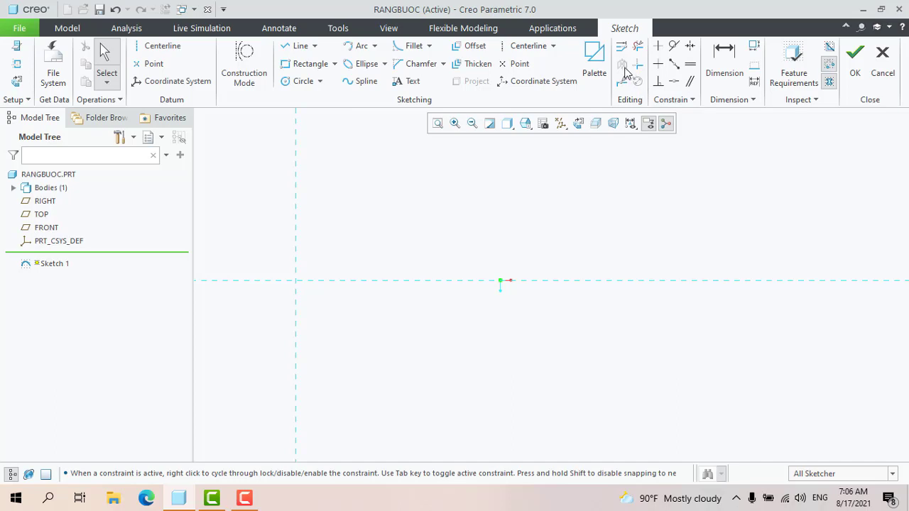
- Sketch a rectangle about 6478 mm wide and 2631 mm high above the horizontal reference, clear of the vertical reference
{"action": "scroll", "coordinate": [568, 217], "scroll_direction": "down", "scroll_amount": 2}
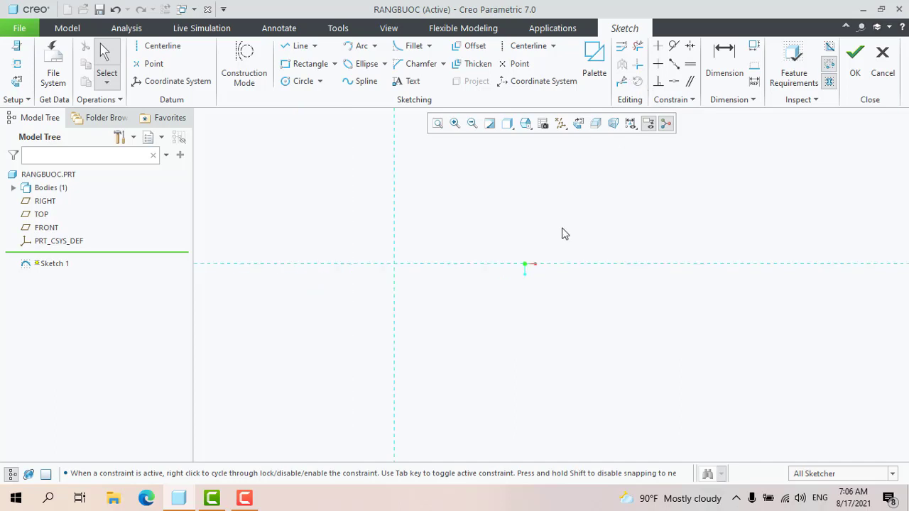
{"action": "left_click", "coordinate": [304, 63]}
{"action": "scroll", "coordinate": [449, 283], "scroll_direction": "up", "scroll_amount": 3}
{"action": "scroll", "coordinate": [471, 282], "scroll_direction": "down", "scroll_amount": 6}
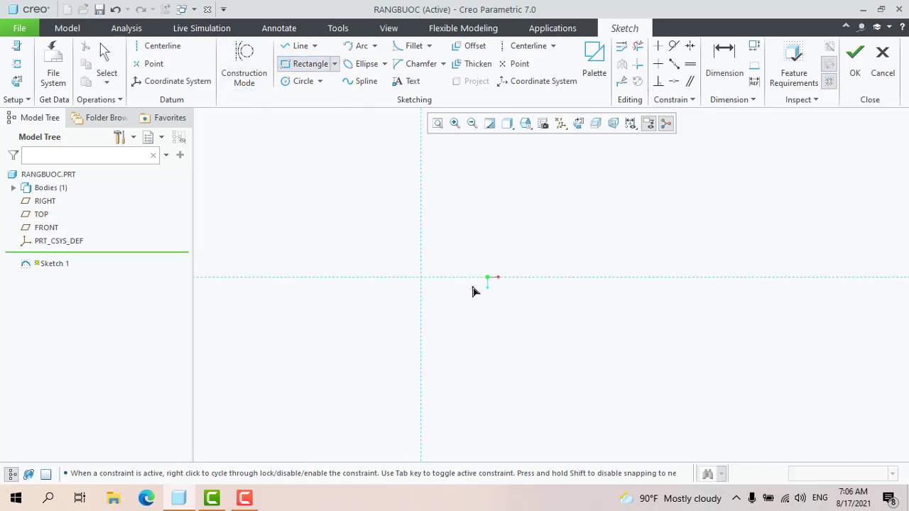
{"action": "mouse_move", "coordinate": [447, 241]}
{"action": "middle_mouse_down", "text": "shift"}
{"action": "mouse_move", "coordinate": [490, 308]}
{"action": "mouse_move", "coordinate": [470, 289]}
{"action": "middle_mouse_up", "text": "shift"}
{"action": "middle_click", "coordinate": [576, 272]}
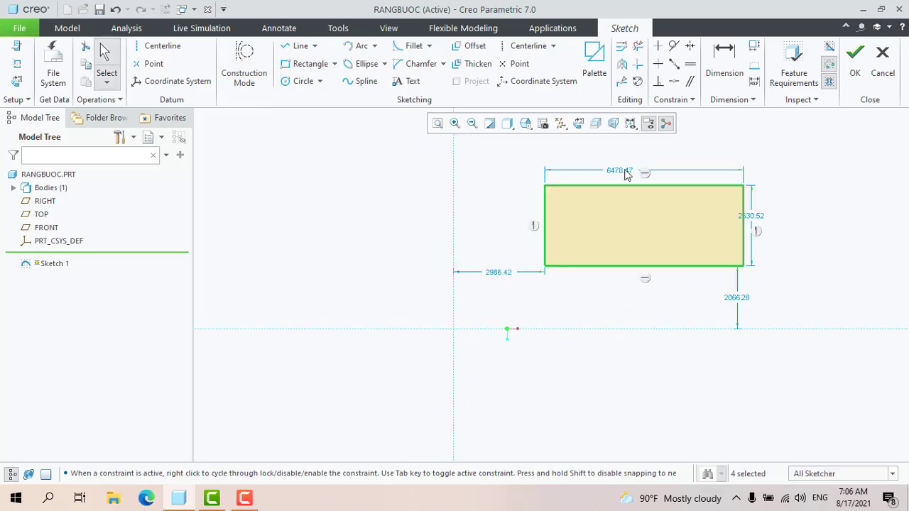
- Start Rotate Resize on the whole rectangle and set its horizontal and vertical moves to 500 mm each
{"action": "scroll", "coordinate": [635, 172], "scroll_direction": "down", "scroll_amount": 2}
{"action": "mouse_move", "coordinate": [476, 158]}
{"action": "left_mouse_down"}
{"action": "mouse_move", "coordinate": [871, 412]}
{"action": "mouse_move", "coordinate": [852, 370]}
{"action": "left_mouse_up"}
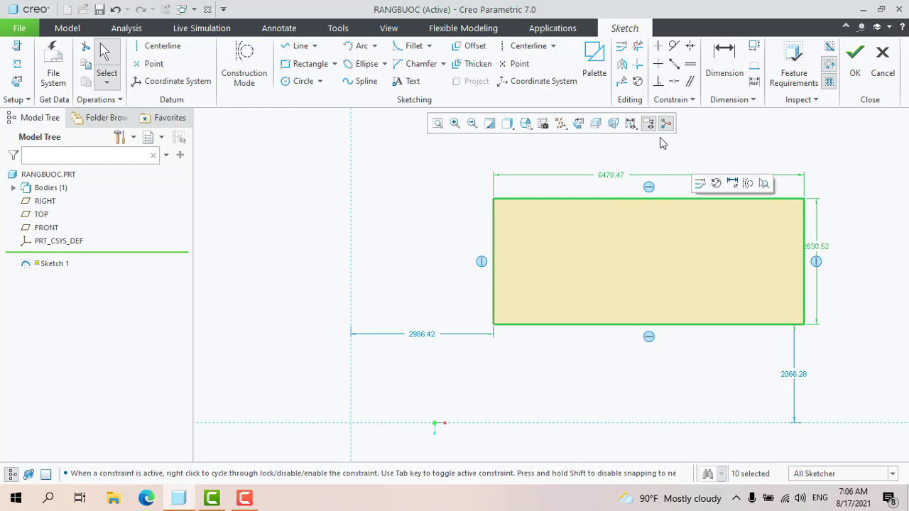
{"action": "left_click", "coordinate": [638, 82]}
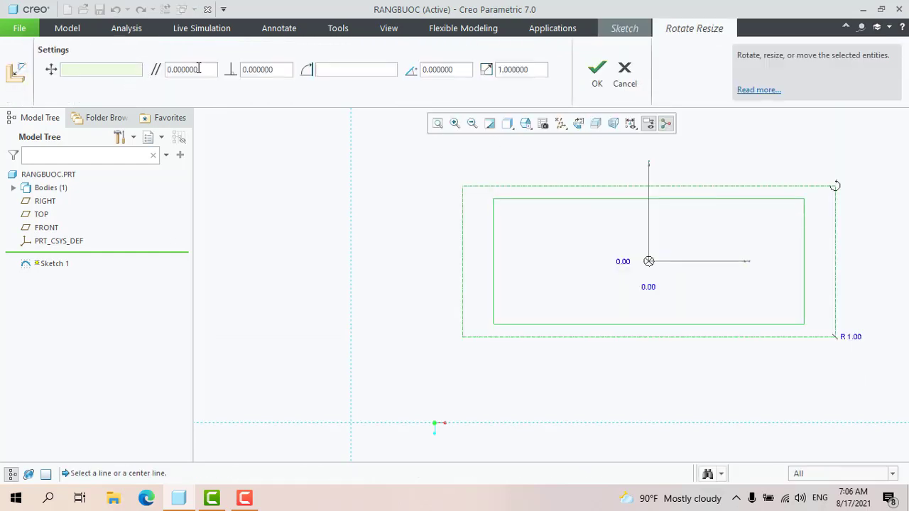
{"action": "scroll", "coordinate": [428, 321], "scroll_direction": "down", "scroll_amount": 3}
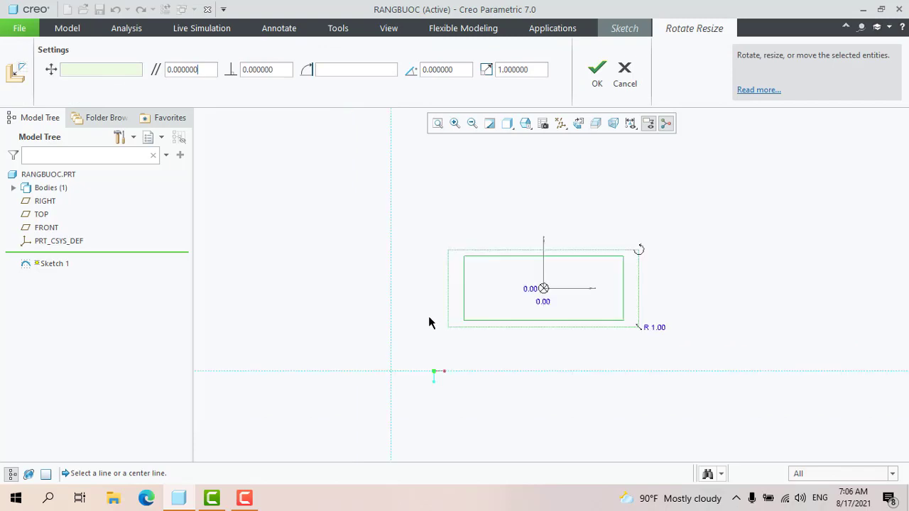
{"action": "scroll", "coordinate": [444, 339], "scroll_direction": "up", "scroll_amount": 2}
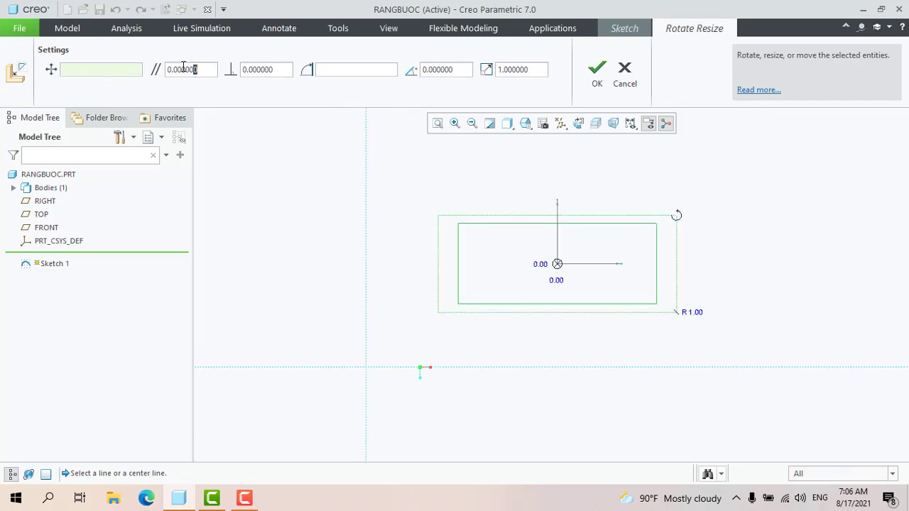
{"action": "left_click_drag", "start_coordinate": [183, 67], "coordinate": [156, 76]}
{"action": "type", "text": "1"}
{"action": "type", "text": "00"}
{"action": "key", "text": "Return"}
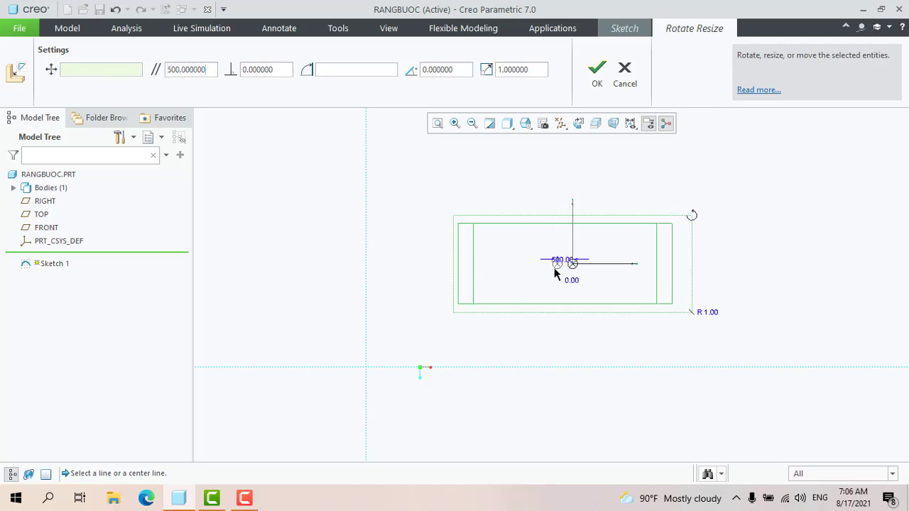
{"action": "left_click_drag", "start_coordinate": [279, 71], "coordinate": [207, 70]}
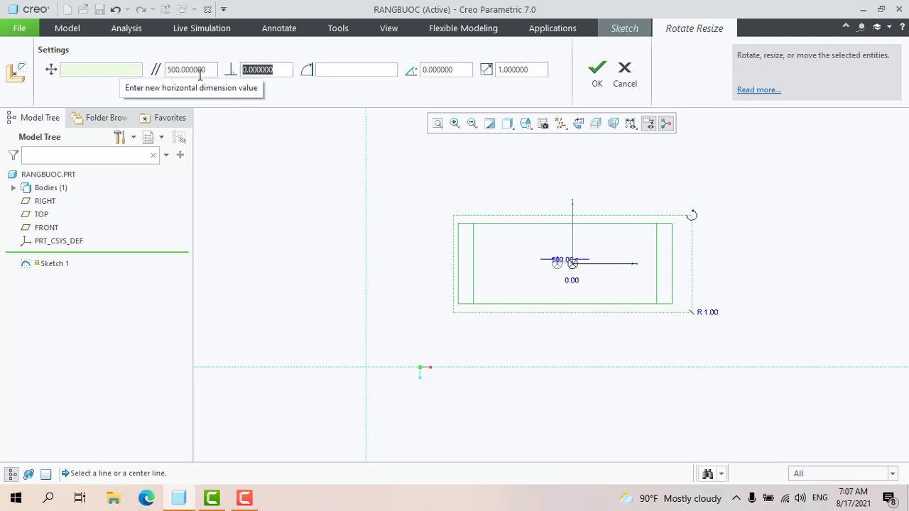
{"action": "type", "text": "500"}
{"action": "key", "text": "Return"}
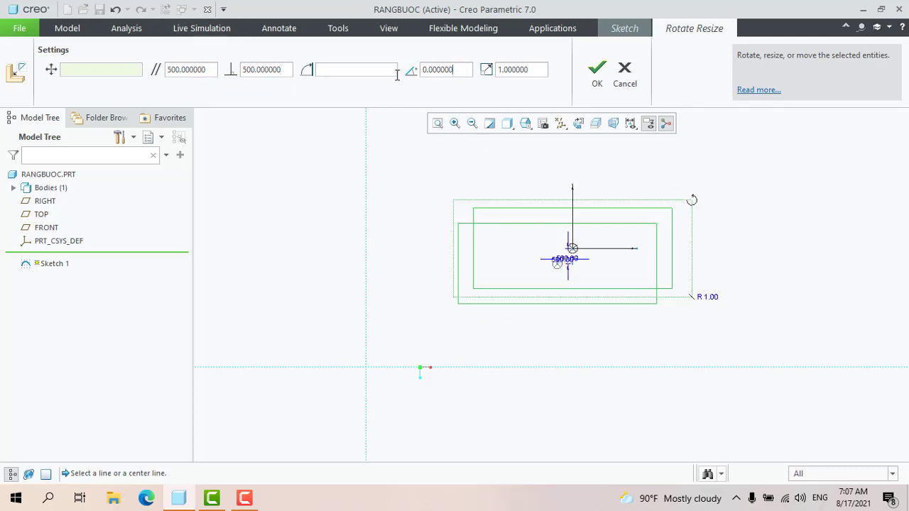
- Set the rectangle's rotation angle to 60 degrees and its scale factor to 0.5, and accept the transformation
{"action": "left_click_drag", "start_coordinate": [460, 71], "coordinate": [414, 74]}
{"action": "type", "text": "60"}
{"action": "key", "text": "Return"}
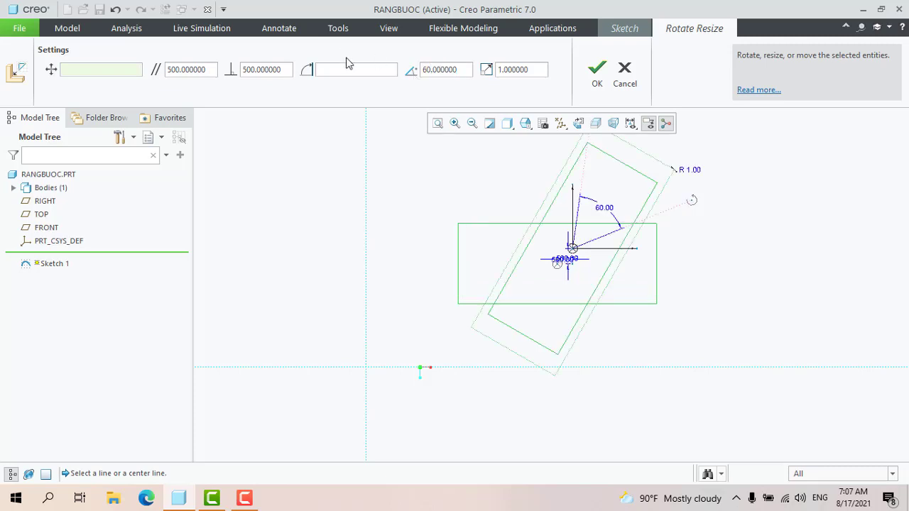
{"action": "double_click", "coordinate": [516, 69]}
{"action": "type", "text": "0.5"}
{"action": "key", "text": "Return"}
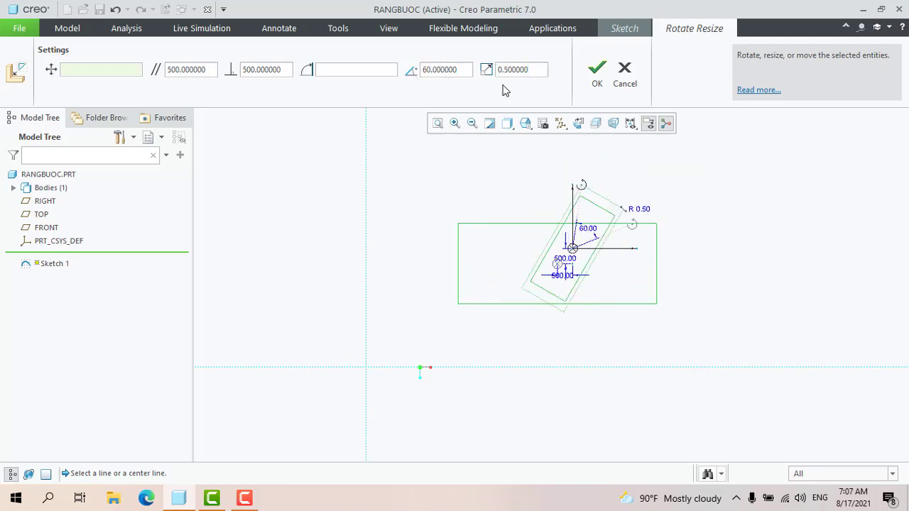
{"action": "left_click", "coordinate": [597, 69]}
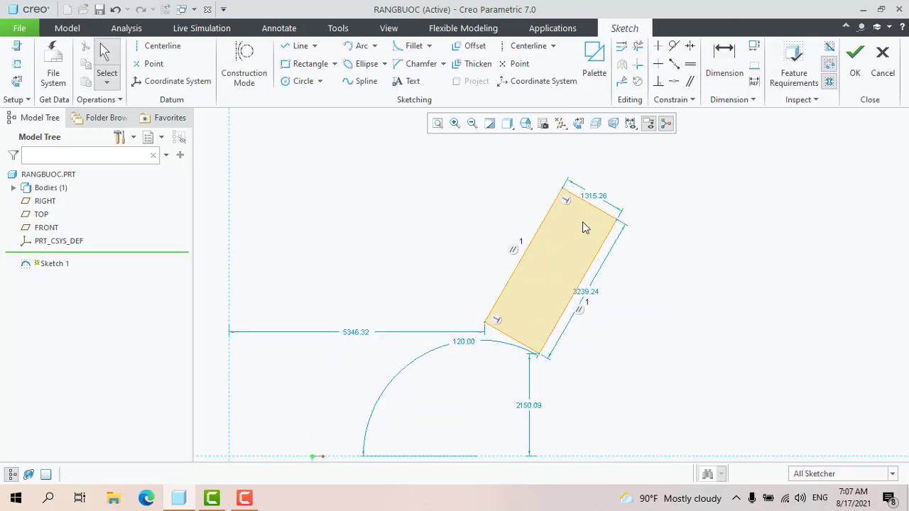
- Sketch a horizontal ellipse about 5381 mm wide and 3261 mm high beside the rotated rectangle
{"action": "scroll", "coordinate": [583, 226], "scroll_direction": "down", "scroll_amount": 2}
{"action": "scroll", "coordinate": [508, 326], "scroll_direction": "down", "scroll_amount": 1}
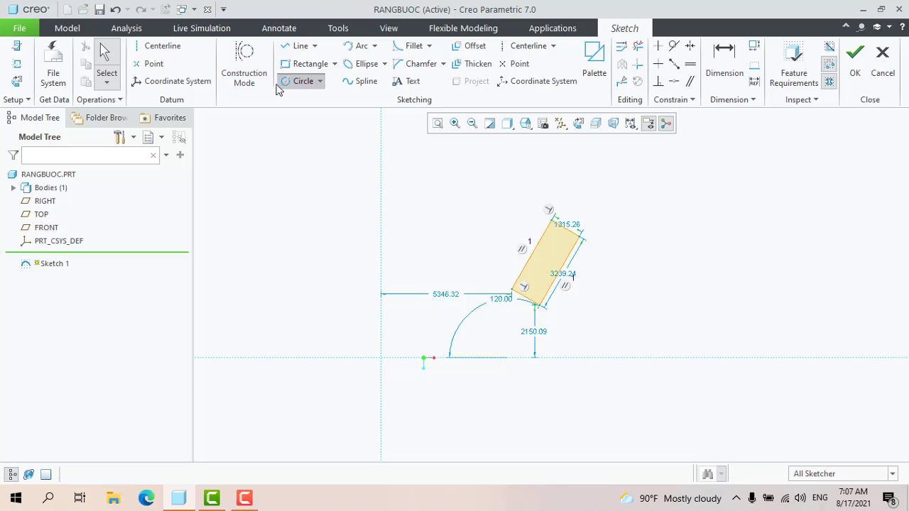
{"action": "left_click", "coordinate": [366, 65]}
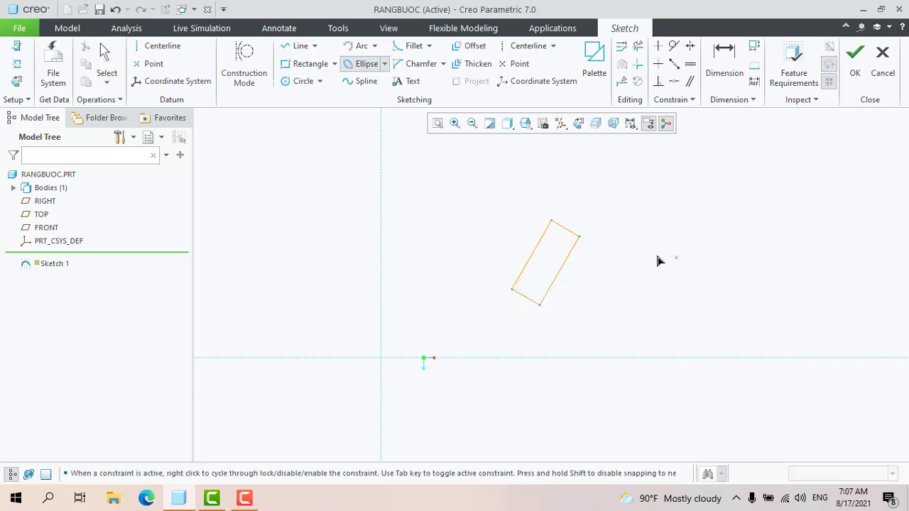
{"action": "left_click", "coordinate": [787, 257]}
{"action": "left_click", "coordinate": [780, 296]}
{"action": "middle_click", "coordinate": [600, 257]}
{"action": "scroll", "coordinate": [540, 255], "scroll_direction": "down", "scroll_amount": 2}
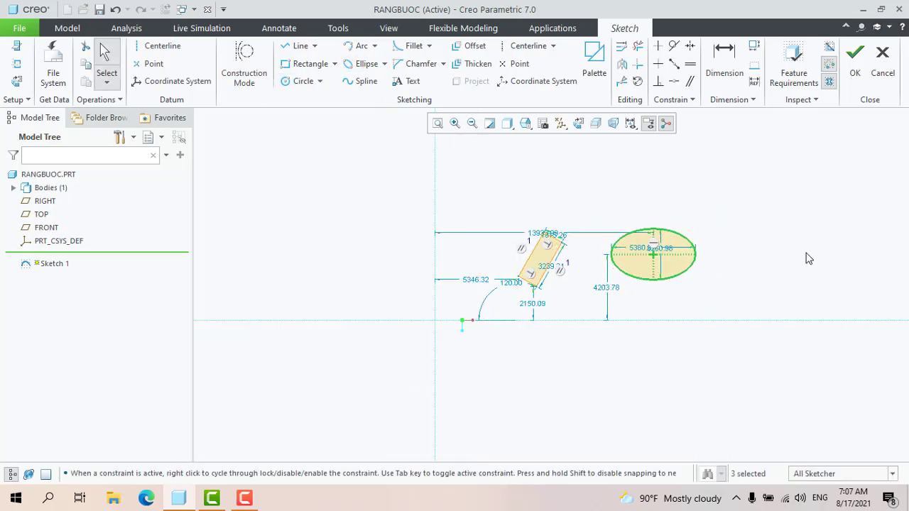
- Start Rotate Resize on the ellipse and set its rotation angle to 90 degrees
{"action": "scroll", "coordinate": [807, 259], "scroll_direction": "up", "scroll_amount": 1}
{"action": "mouse_move", "coordinate": [526, 188]}
{"action": "left_mouse_down"}
{"action": "mouse_move", "coordinate": [675, 308]}
{"action": "mouse_move", "coordinate": [707, 321]}
{"action": "left_mouse_up"}
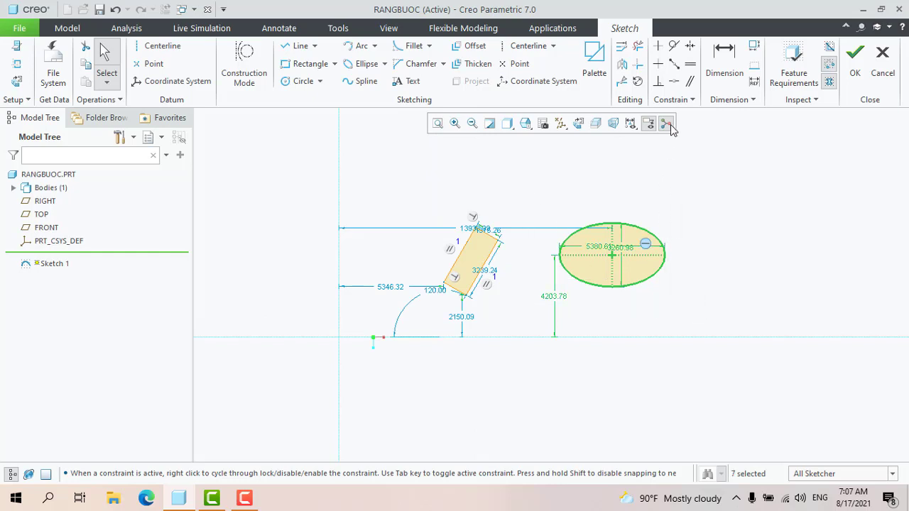
{"action": "left_click", "coordinate": [689, 256]}
{"action": "left_click_drag", "start_coordinate": [532, 187], "coordinate": [696, 306]}
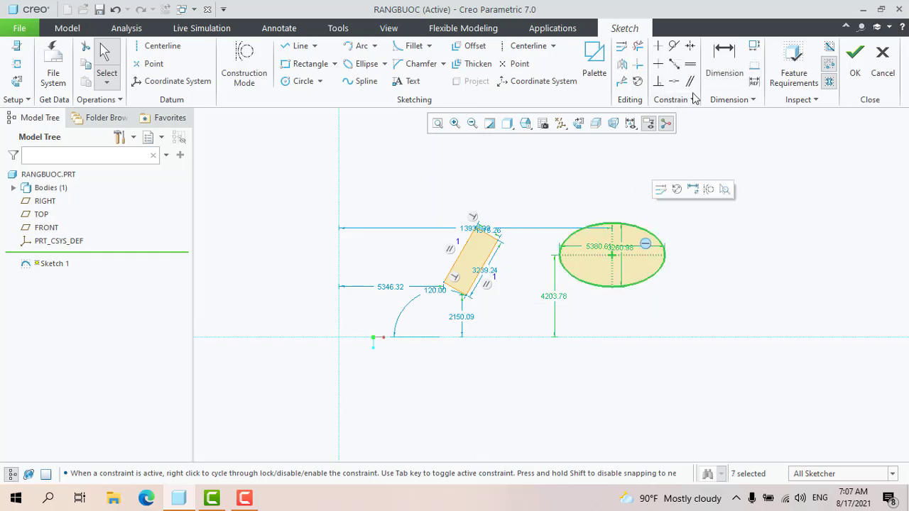
{"action": "left_click", "coordinate": [638, 83]}
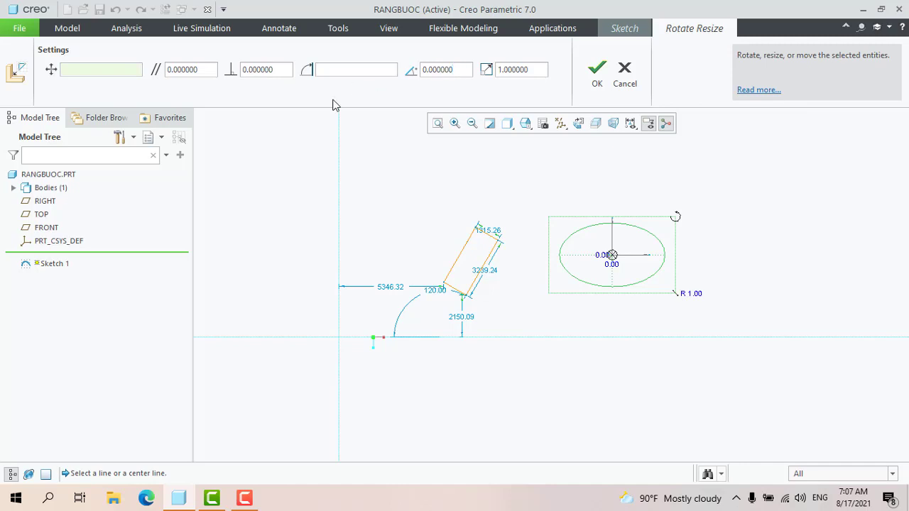
{"action": "key", "text": "BackSpace"}
{"action": "key", "text": "BackSpace"}
{"action": "key", "text": "BackSpace"}
{"action": "key", "text": "BackSpace"}
{"action": "key", "text": "BackSpace"}
{"action": "key", "text": "BackSpace"}
{"action": "key", "text": "BackSpace"}
{"action": "type", "text": "90"}
{"action": "key", "text": "Return"}
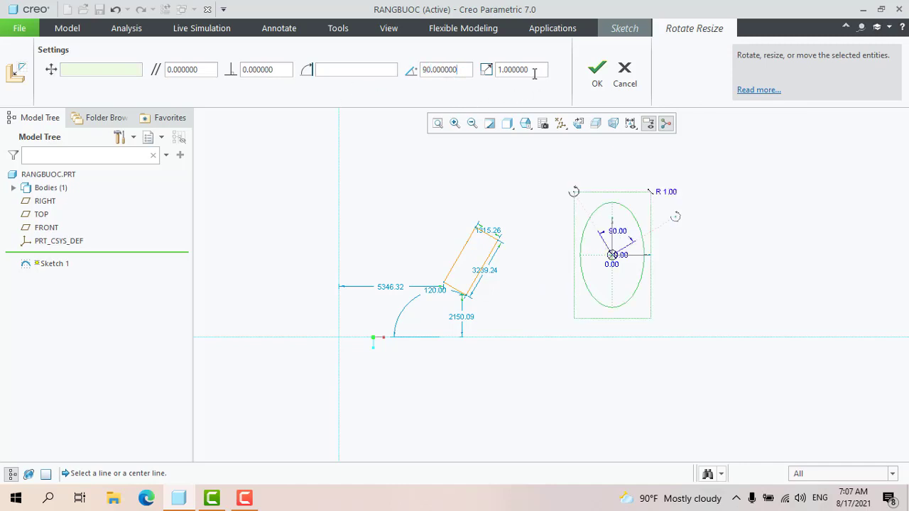
- Set the ellipse's scale factor to 2 and accept the transformation
{"action": "left_click_drag", "start_coordinate": [534, 74], "coordinate": [450, 72]}
{"action": "type", "text": "2"}
{"action": "key", "text": "Return"}
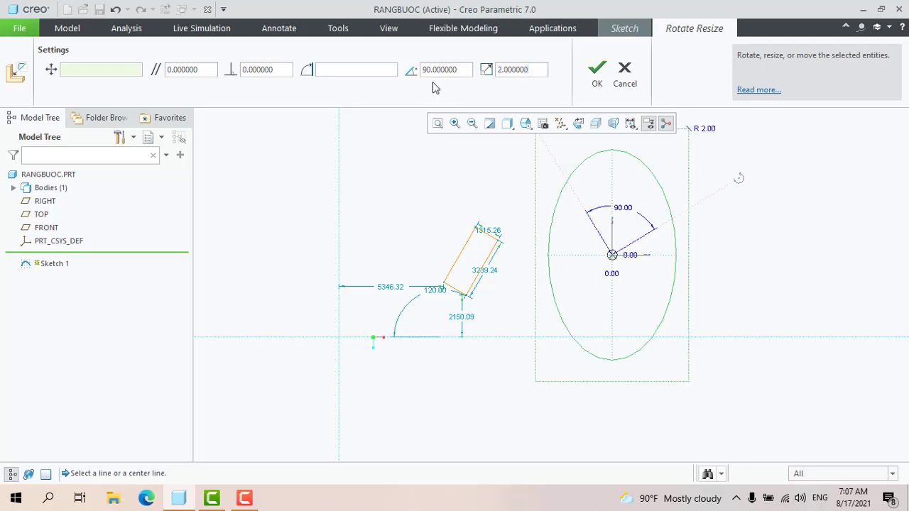
{"action": "left_click", "coordinate": [597, 71]}
- Delete the rotated rectangle and the ellipse from the sketch
{"action": "scroll", "coordinate": [575, 262], "scroll_direction": "up", "scroll_amount": 3}
{"action": "scroll", "coordinate": [542, 273], "scroll_direction": "down", "scroll_amount": 2}
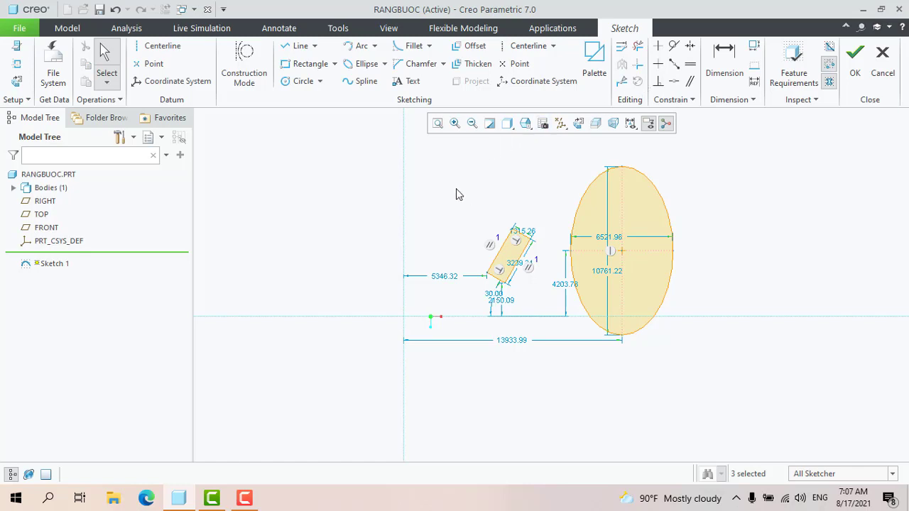
{"action": "mouse_move", "coordinate": [450, 174]}
{"action": "left_mouse_down"}
{"action": "mouse_move", "coordinate": [709, 413]}
{"action": "mouse_move", "coordinate": [695, 364]}
{"action": "left_mouse_up"}
{"action": "key", "text": "Delete"}
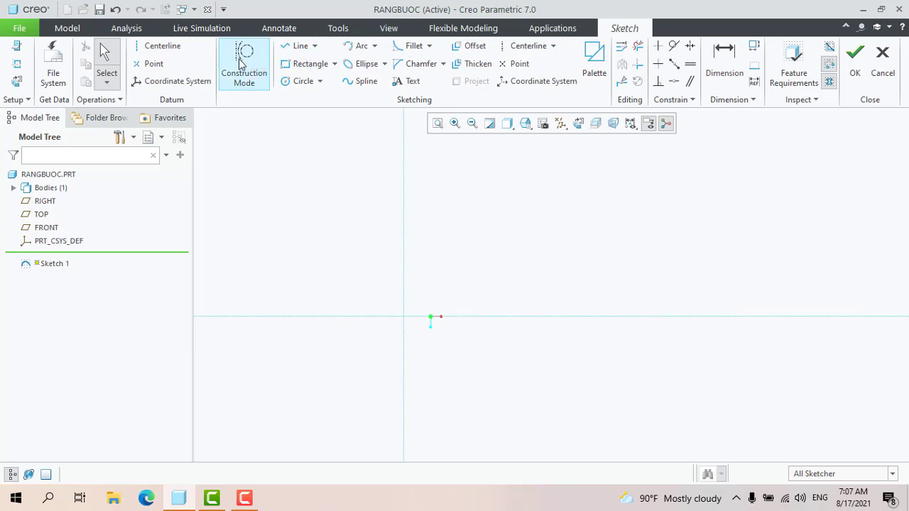
- Sketch a rectangle about 13460 mm wide and 6794 mm high above the horizontal reference
{"action": "left_click", "coordinate": [302, 64]}
{"action": "left_click", "coordinate": [445, 185]}
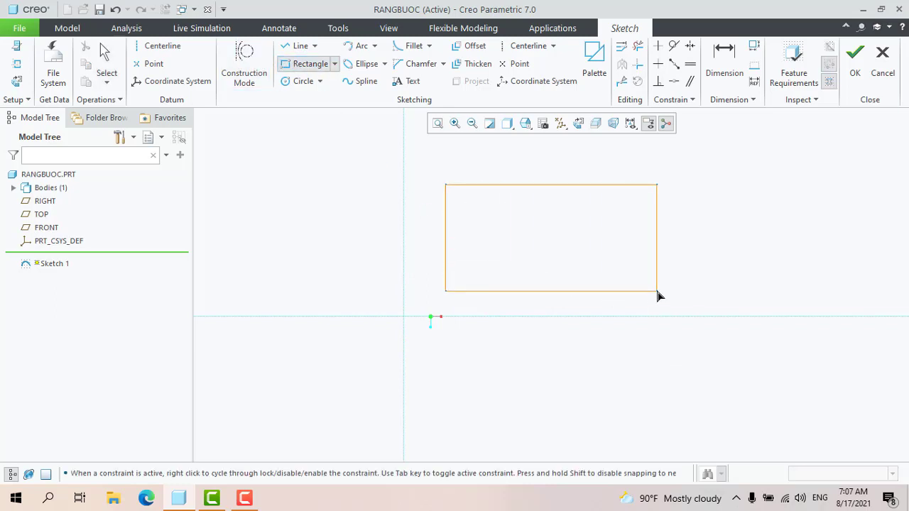
{"action": "left_click", "coordinate": [657, 292]}
{"action": "middle_click", "coordinate": [656, 291]}
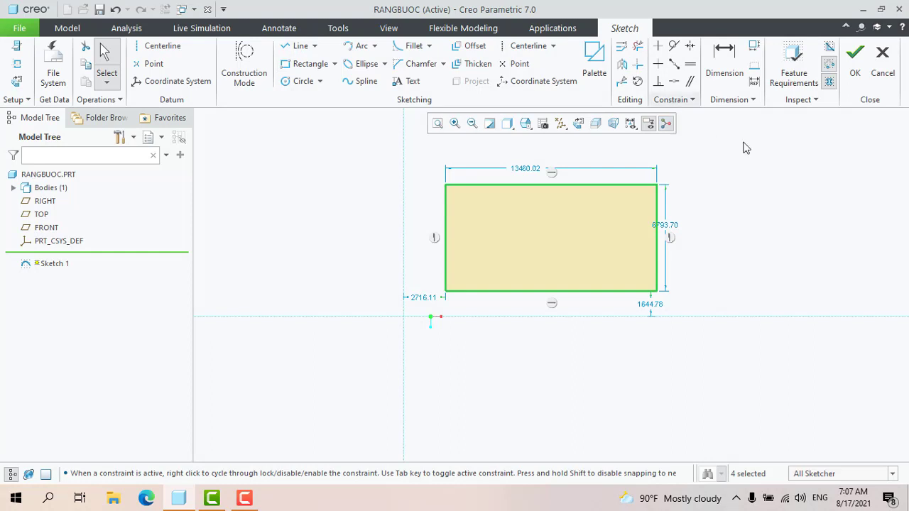
- Move the rectangle's width dimension farther above its upper edge
{"action": "scroll", "coordinate": [683, 293], "scroll_direction": "down", "scroll_amount": 2}
{"action": "scroll", "coordinate": [596, 276], "scroll_direction": "down", "scroll_amount": 1}
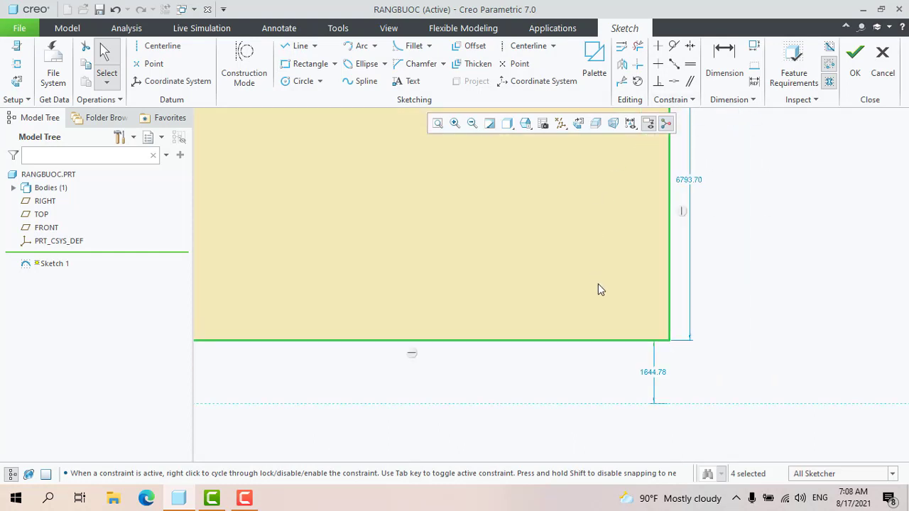
{"action": "scroll", "coordinate": [546, 256], "scroll_direction": "up", "scroll_amount": 3}
{"action": "scroll", "coordinate": [521, 225], "scroll_direction": "down", "scroll_amount": 1}
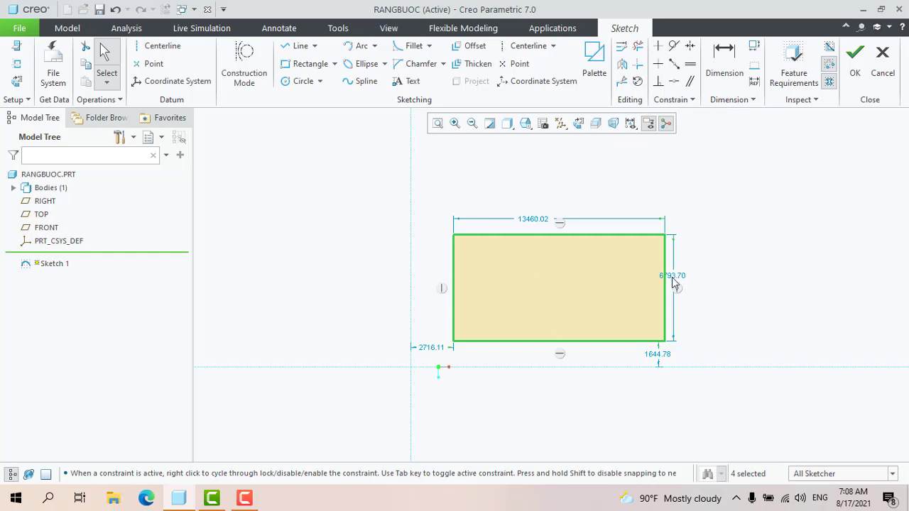
{"action": "left_click_drag", "start_coordinate": [531, 218], "coordinate": [525, 184]}
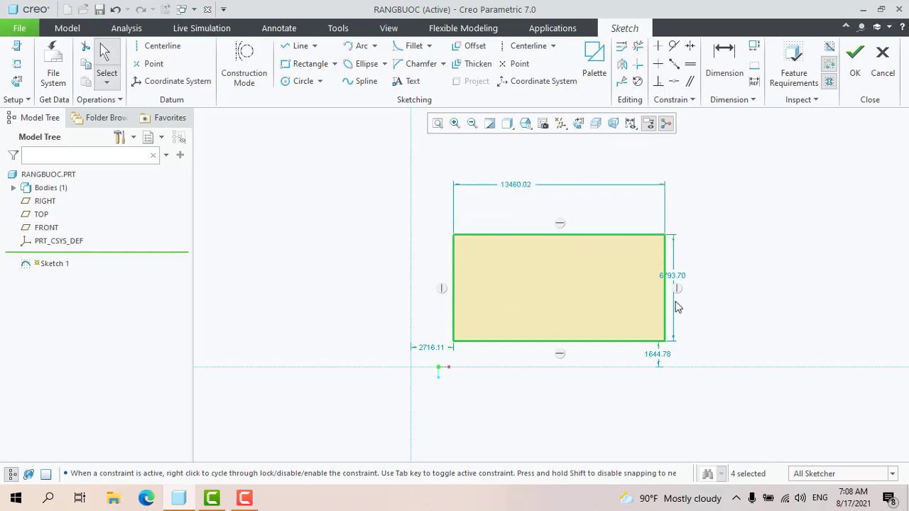
- Modify the rectangle's dimensions together, setting its height to 800 and its width to 1000
{"action": "scroll", "coordinate": [602, 361], "scroll_direction": "down", "scroll_amount": 2}
{"action": "left_click_drag", "start_coordinate": [350, 194], "coordinate": [711, 433]}
{"action": "left_click", "coordinate": [622, 48]}
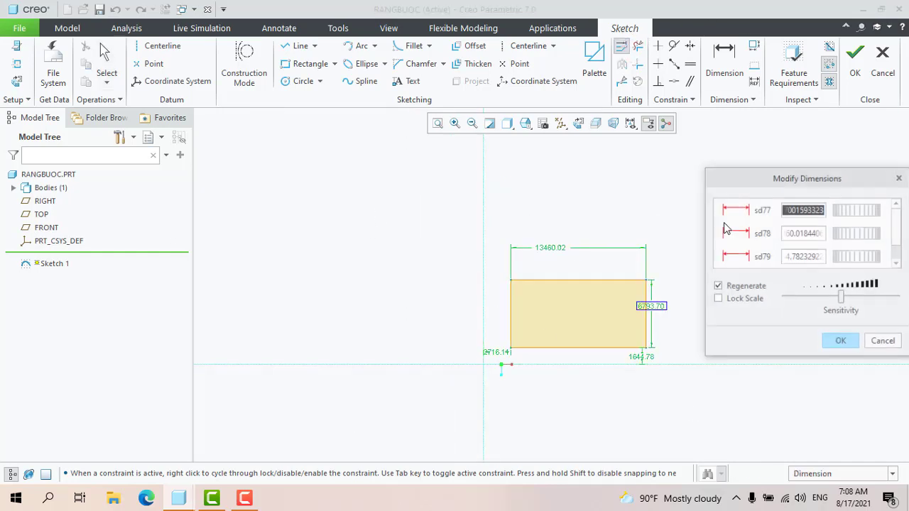
{"action": "left_click_drag", "start_coordinate": [750, 183], "coordinate": [716, 155]}
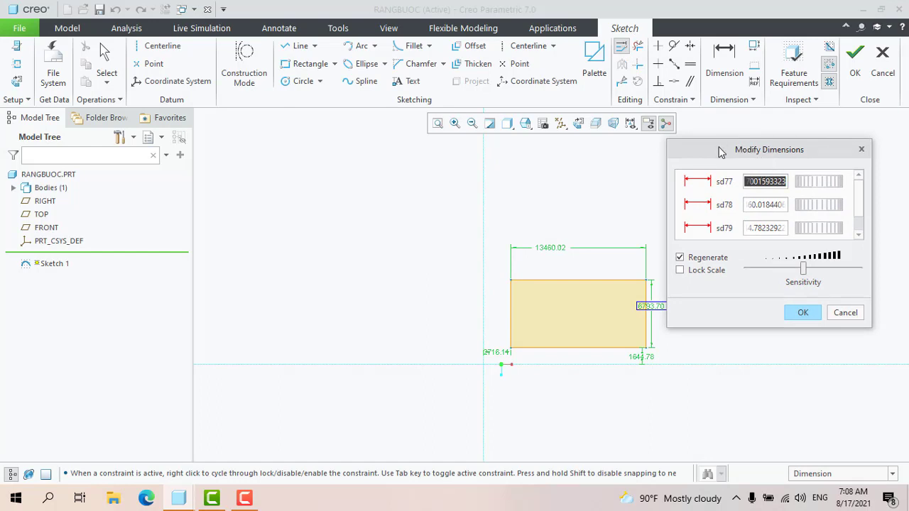
{"action": "left_click_drag", "start_coordinate": [739, 149], "coordinate": [746, 122]}
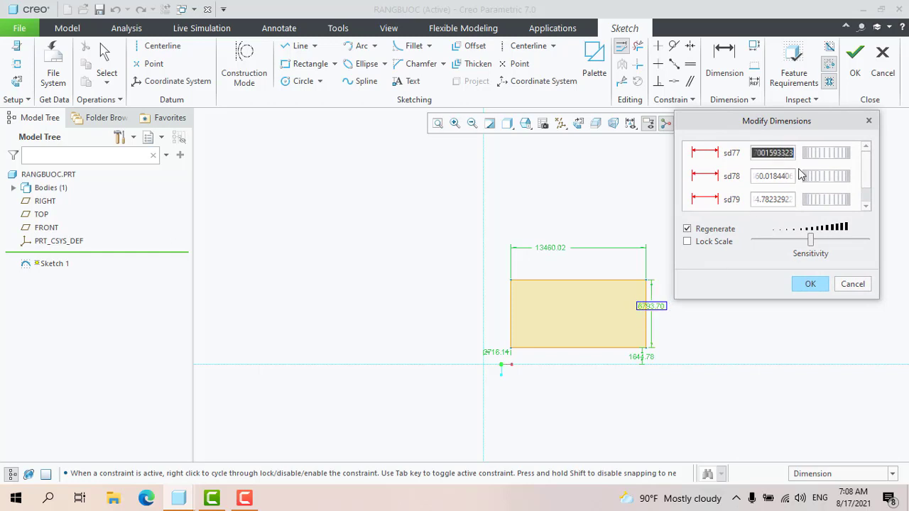
{"action": "type", "text": "800"}
{"action": "key", "text": "Tab"}
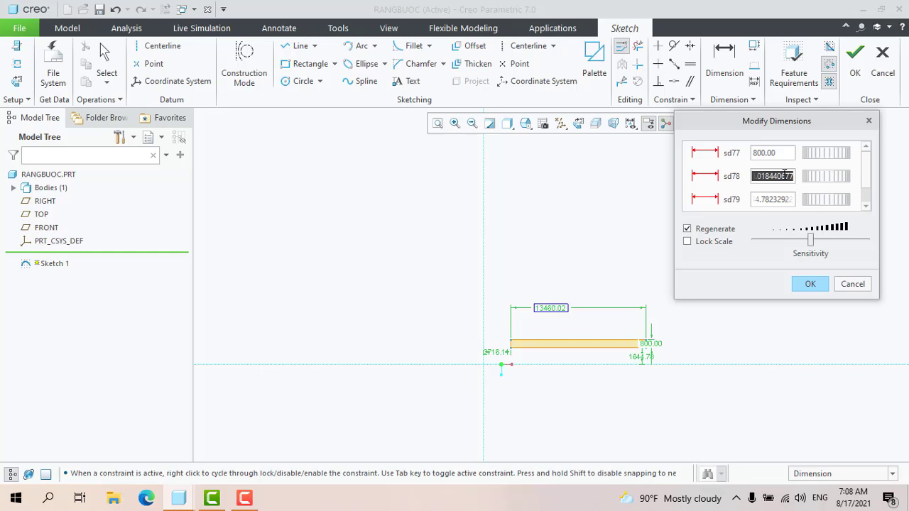
{"action": "type", "text": "1000"}
{"action": "key", "text": "Tab"}
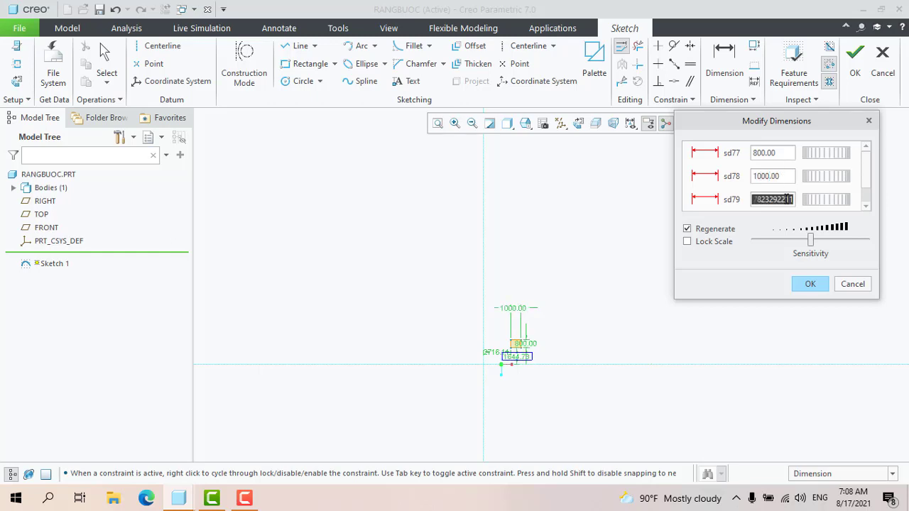
- Set the rectangle's distance from the horizontal reference to 1000 and from the vertical reference to 200, and accept the modifications
{"action": "scroll", "coordinate": [500, 355], "scroll_direction": "down", "scroll_amount": 5}
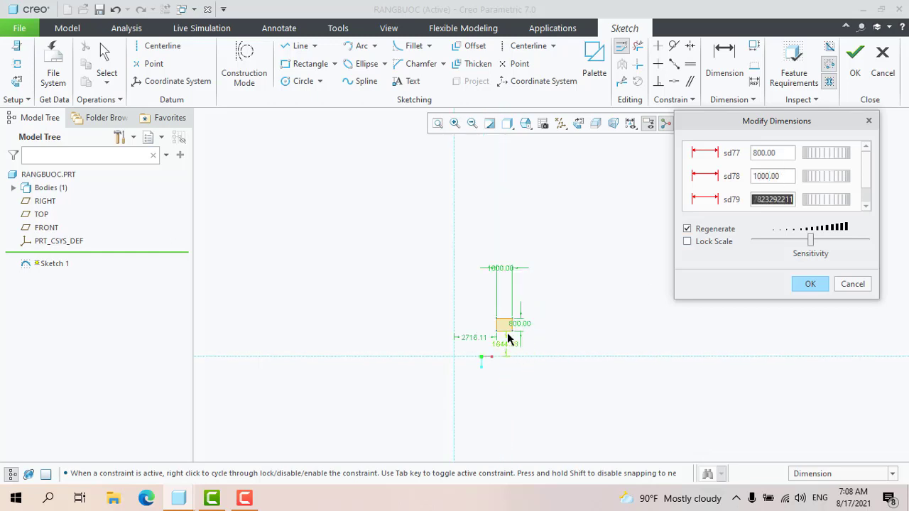
{"action": "scroll", "coordinate": [730, 351], "scroll_direction": "up", "scroll_amount": 5}
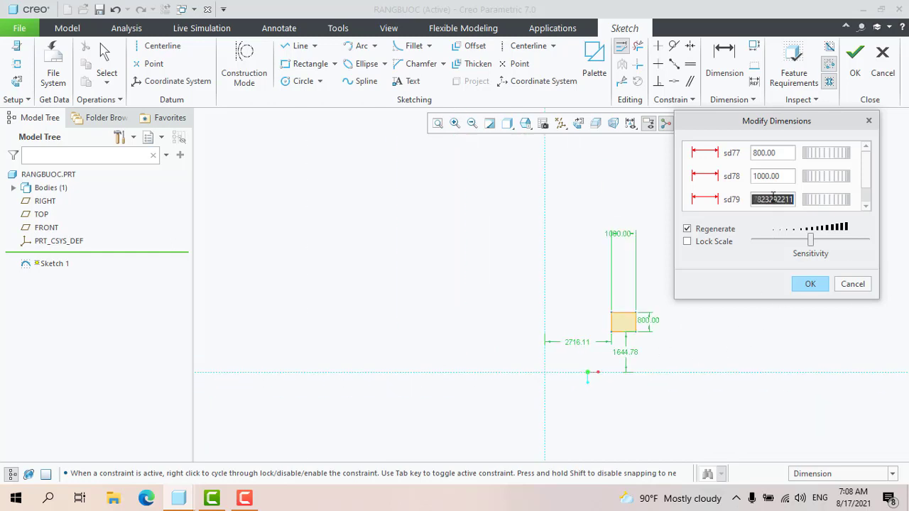
{"action": "type", "text": "1000"}
{"action": "key", "text": "Return"}
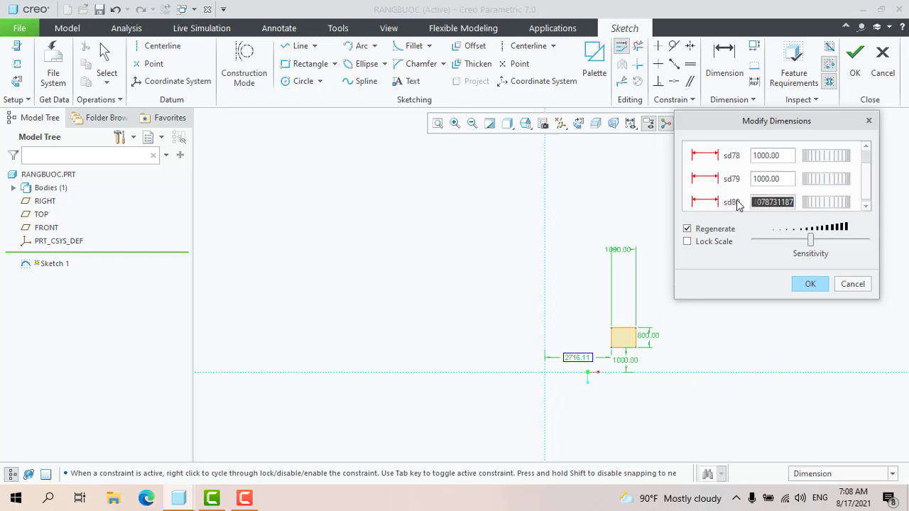
{"action": "type", "text": "200"}
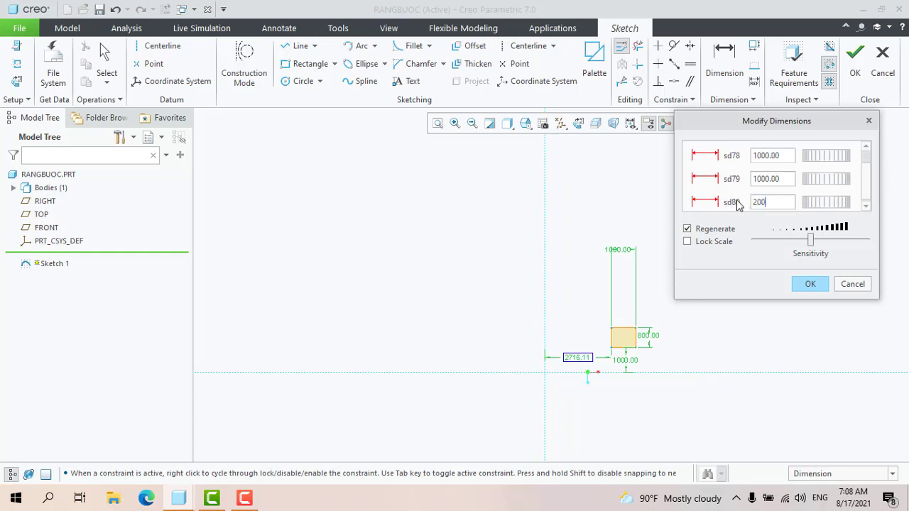
{"action": "key", "text": "Return"}
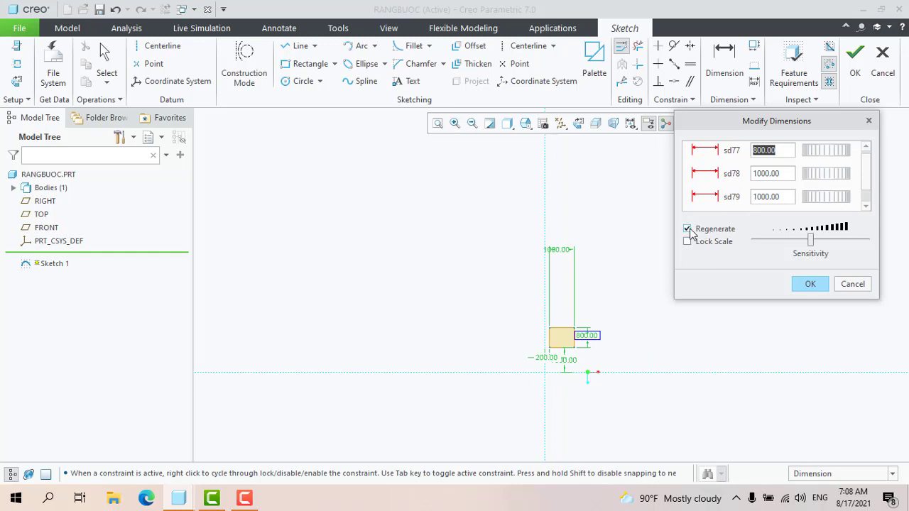
{"action": "left_click", "coordinate": [809, 284]}
{"action": "left_click", "coordinate": [603, 333]}
{"action": "scroll", "coordinate": [601, 333], "scroll_direction": "down", "scroll_amount": 3}
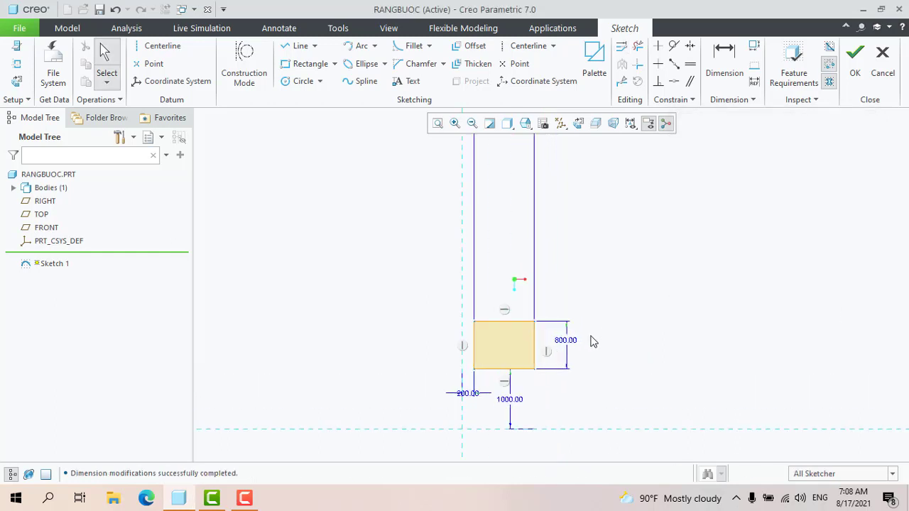
{"action": "scroll", "coordinate": [584, 337], "scroll_direction": "up", "scroll_amount": 3}
{"action": "left_click", "coordinate": [554, 330]}
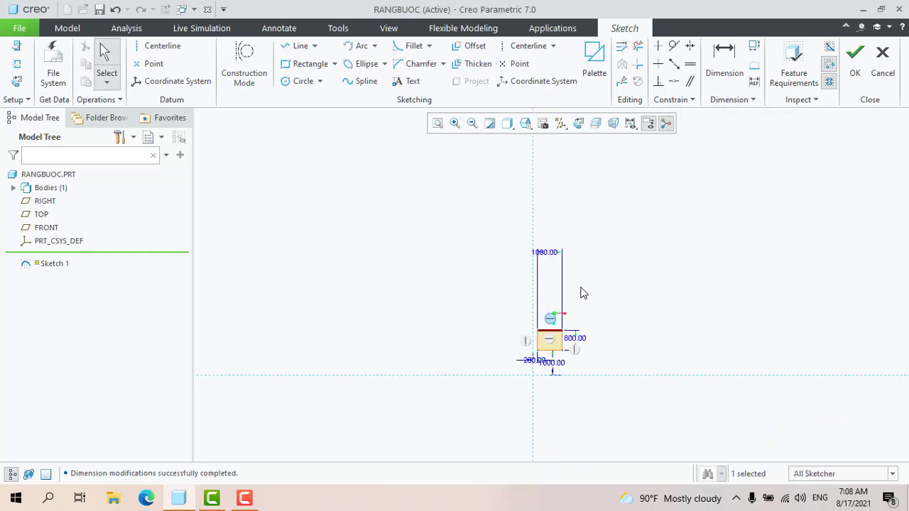
{"action": "scroll", "coordinate": [596, 350], "scroll_direction": "up", "scroll_amount": 2}
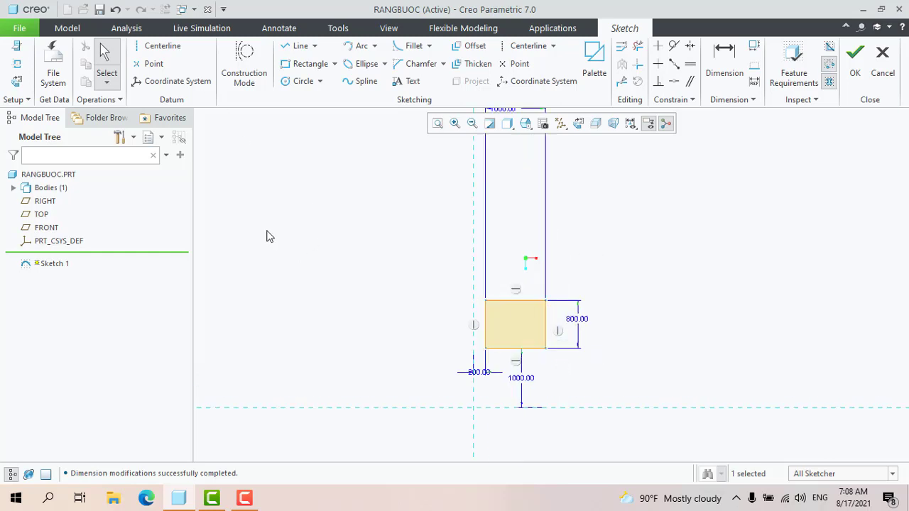
- Sketch a second rectangle about 1725 wide and 1458 high to the right of the first one, above the horizontal reference
{"action": "left_click", "coordinate": [311, 64]}
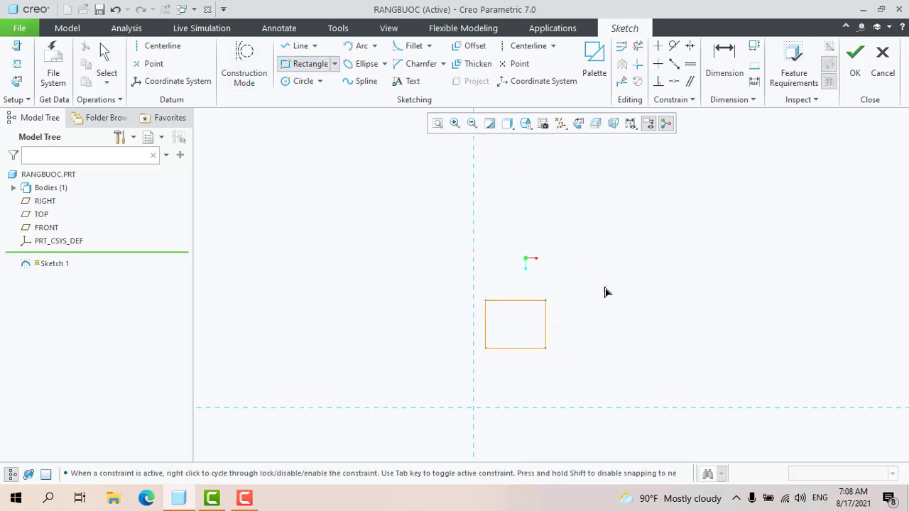
{"action": "left_click", "coordinate": [602, 290]}
{"action": "left_click", "coordinate": [706, 377]}
{"action": "middle_click", "coordinate": [699, 380]}
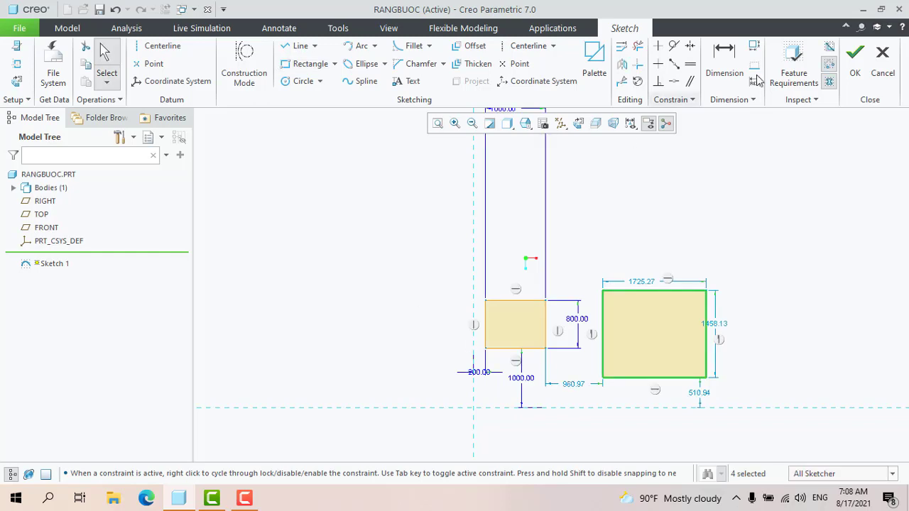
- Modify the second rectangle with Regenerate turned off, setting its height to 100 and its width to 200, and accept
{"action": "left_click_drag", "start_coordinate": [568, 249], "coordinate": [755, 383]}
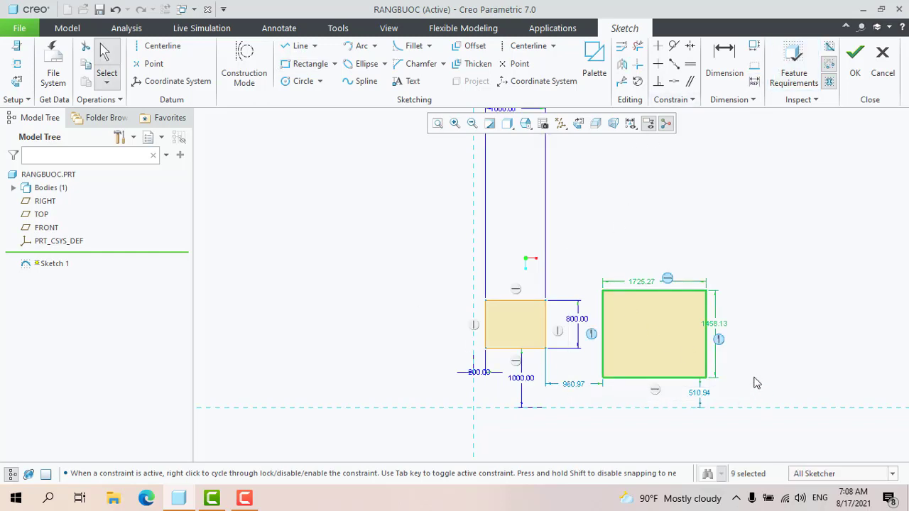
{"action": "left_click", "coordinate": [622, 46]}
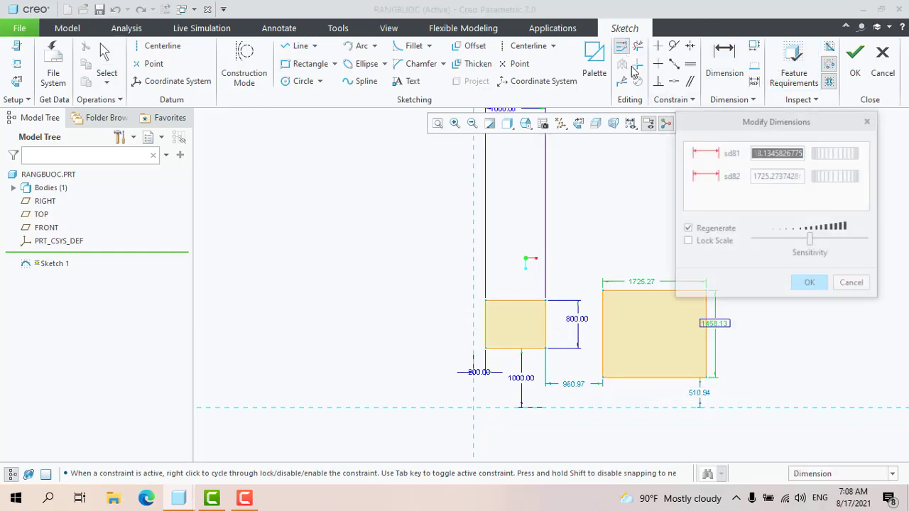
{"action": "left_click", "coordinate": [687, 229]}
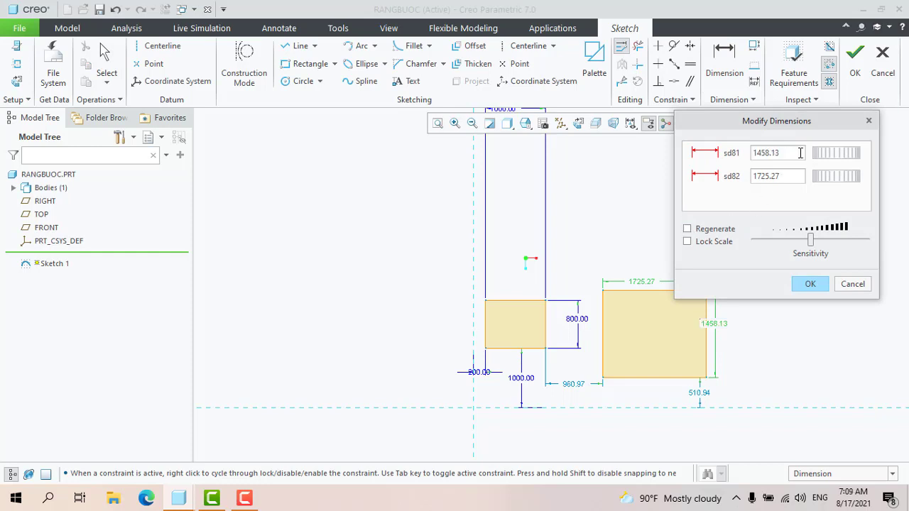
{"action": "left_click_drag", "start_coordinate": [783, 155], "coordinate": [736, 161]}
{"action": "double_click", "coordinate": [773, 152]}
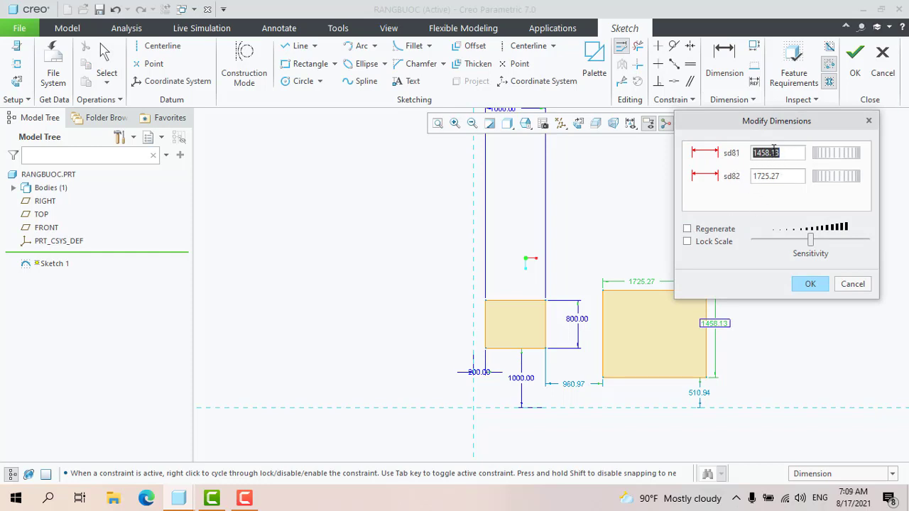
{"action": "type", "text": "100"}
{"action": "key", "text": "Tab"}
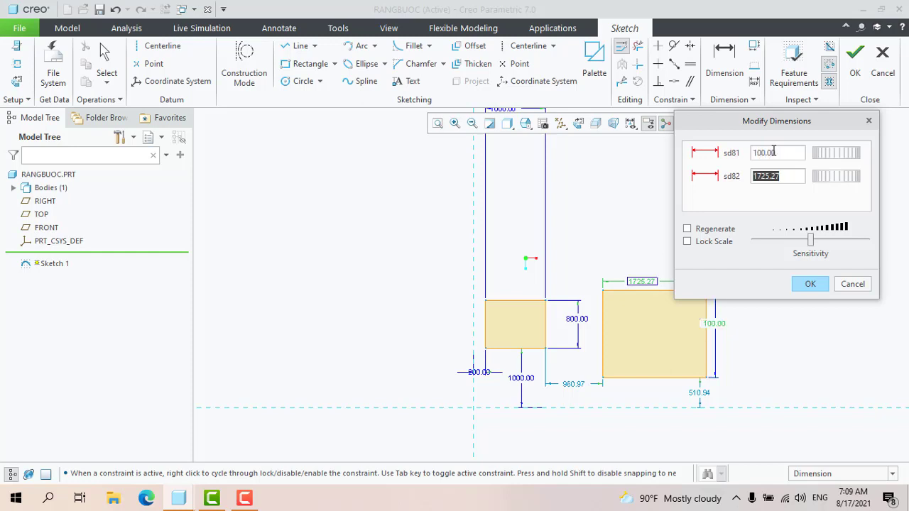
{"action": "type", "text": "200"}
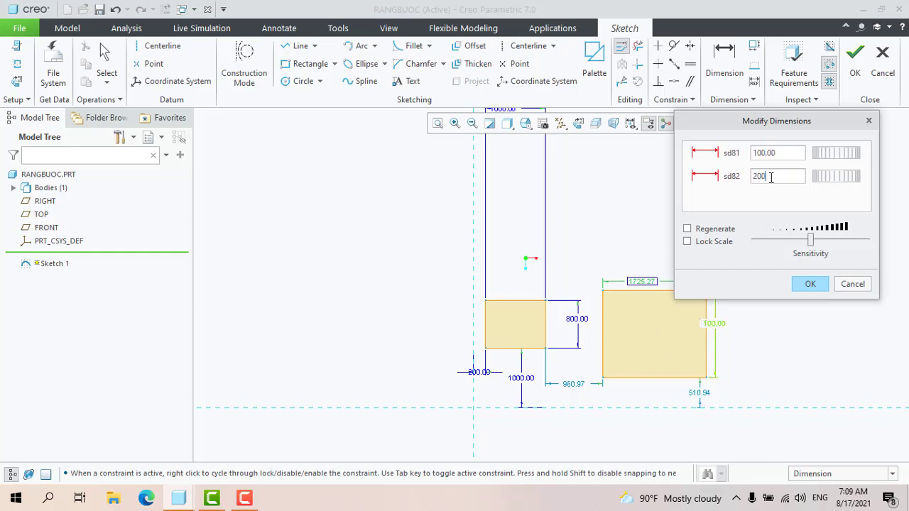
{"action": "key", "text": "Tab"}
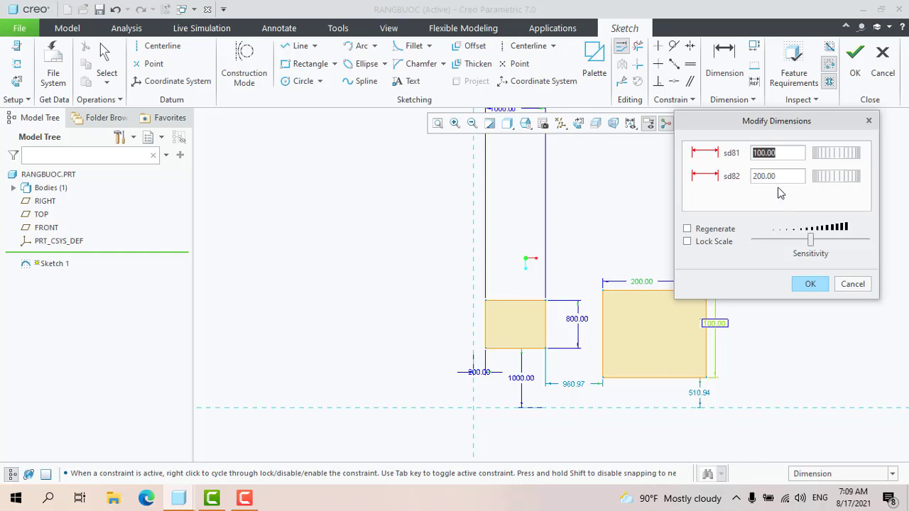
{"action": "left_click", "coordinate": [809, 284]}
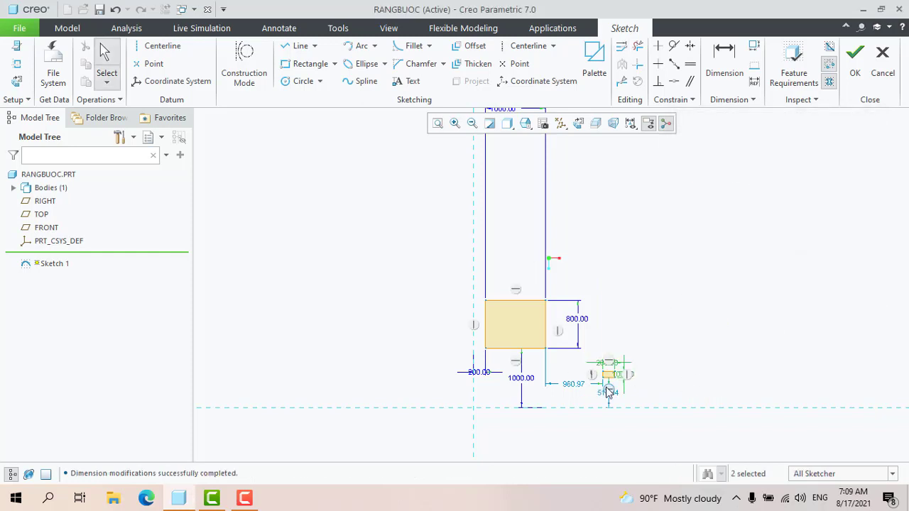
- Review the small rectangle's dimensions and the Lock Scale option in Modify Dimensions
{"action": "scroll", "coordinate": [608, 386], "scroll_direction": "down", "scroll_amount": 3}
{"action": "scroll", "coordinate": [608, 377], "scroll_direction": "up", "scroll_amount": 3}
{"action": "scroll", "coordinate": [617, 381], "scroll_direction": "up", "scroll_amount": 3}
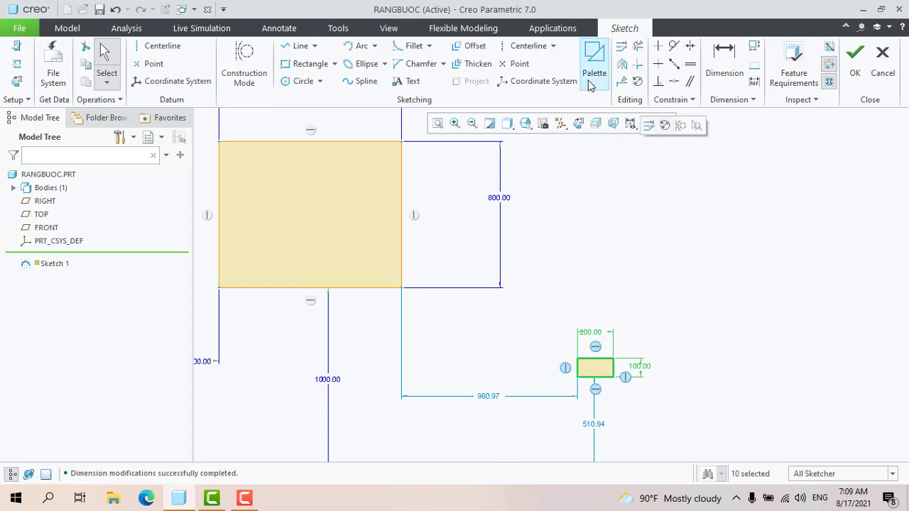
{"action": "left_click", "coordinate": [621, 46]}
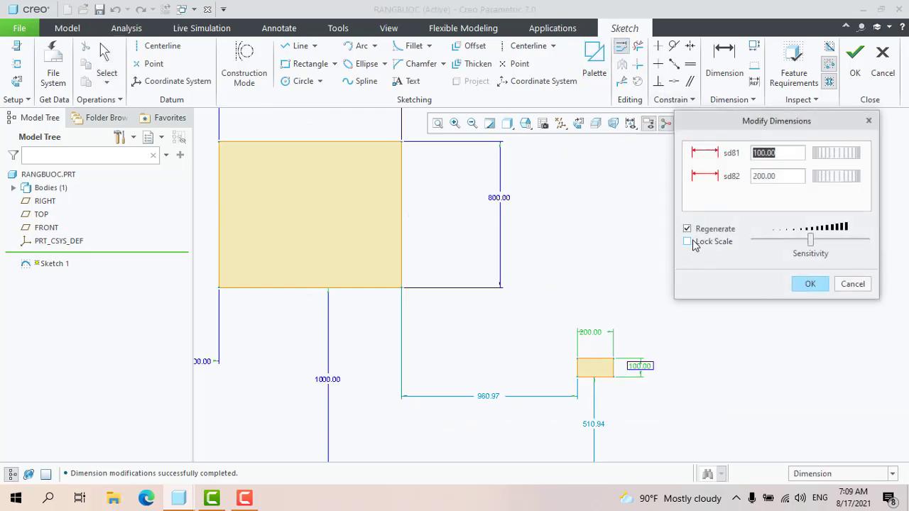
{"action": "left_click", "coordinate": [809, 284]}
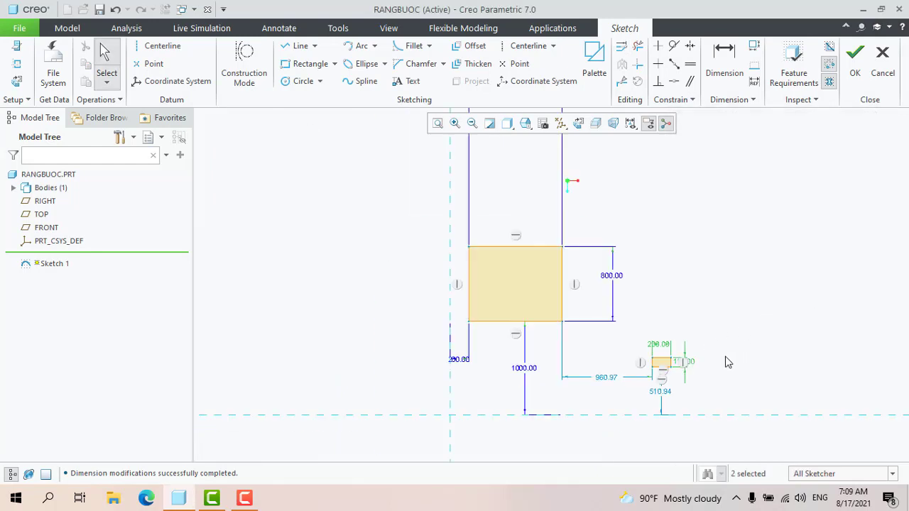
- Delete both rectangles from the sketch
{"action": "mouse_move", "coordinate": [723, 383]}
{"action": "left_mouse_down"}
{"action": "mouse_move", "coordinate": [583, 355]}
{"action": "mouse_move", "coordinate": [465, 222]}
{"action": "left_mouse_up"}
{"action": "key", "text": "Delete"}
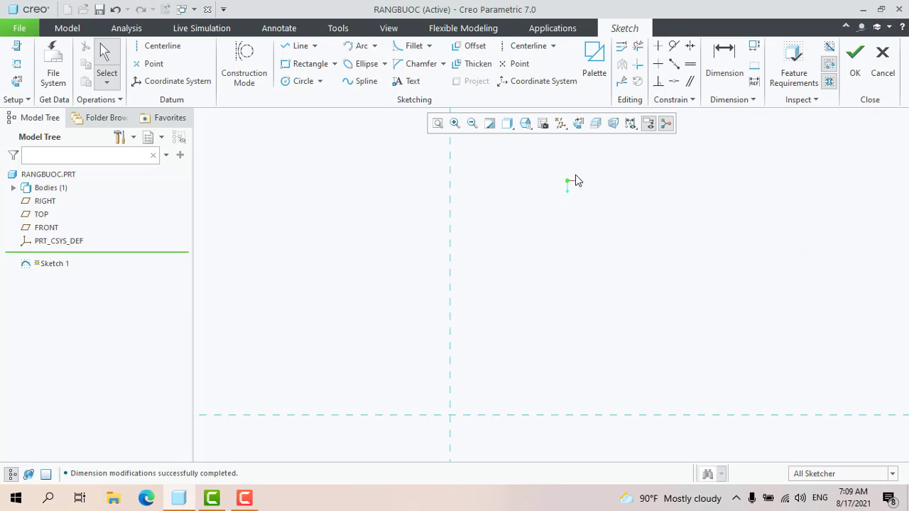
{"action": "scroll", "coordinate": [577, 266], "scroll_direction": "up", "scroll_amount": 2}
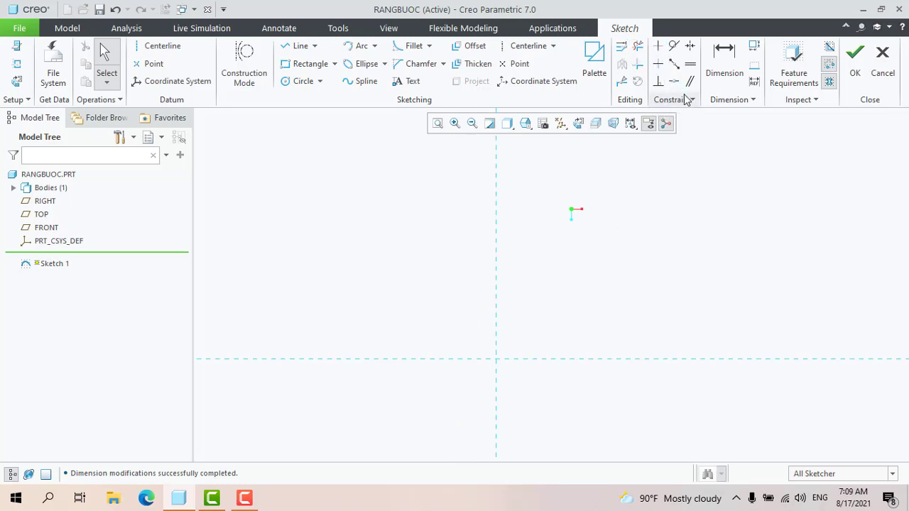
{"action": "left_click", "coordinate": [689, 46]}
{"action": "scroll", "coordinate": [616, 228], "scroll_direction": "down", "scroll_amount": 1}
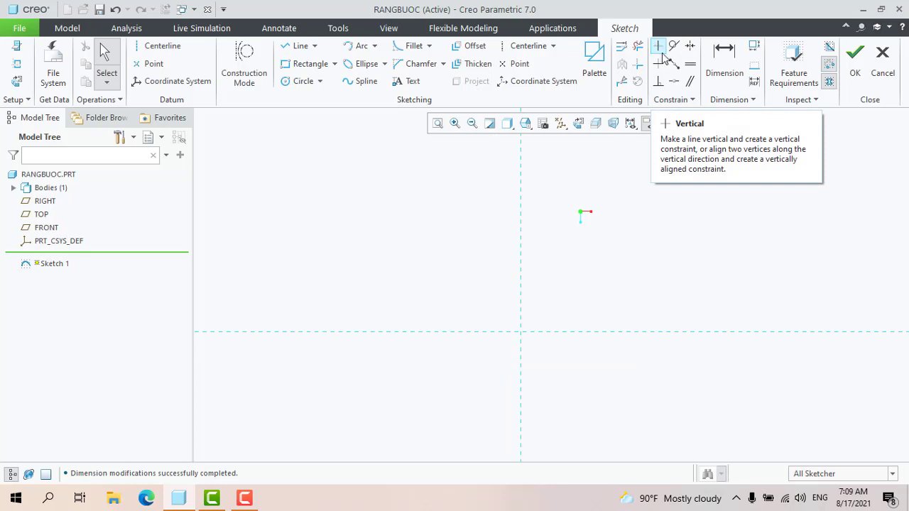
- Sketch a zigzag chain of four connected lines above the horizontal reference, with a horizontal third line about 2602 long and the last parallel to the second
{"action": "left_click", "coordinate": [302, 47]}
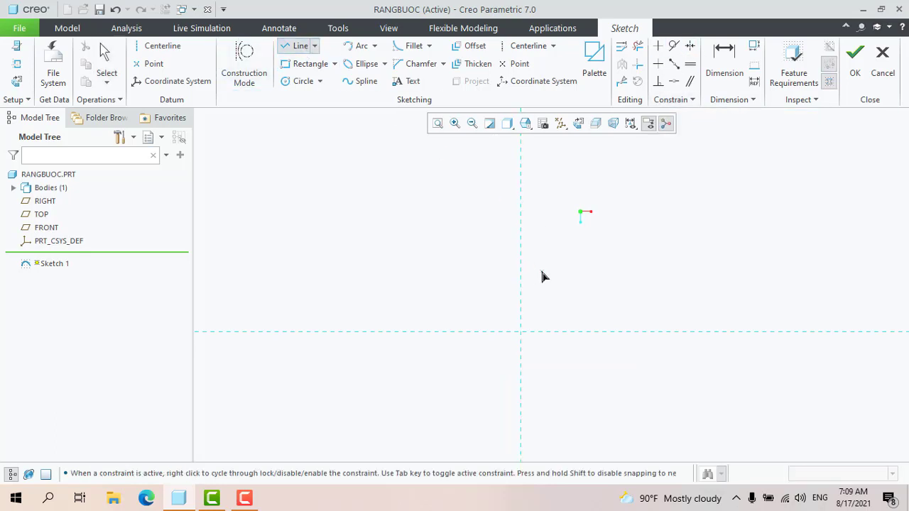
{"action": "left_click", "coordinate": [558, 271]}
{"action": "left_click", "coordinate": [694, 163]}
{"action": "left_click", "coordinate": [758, 284]}
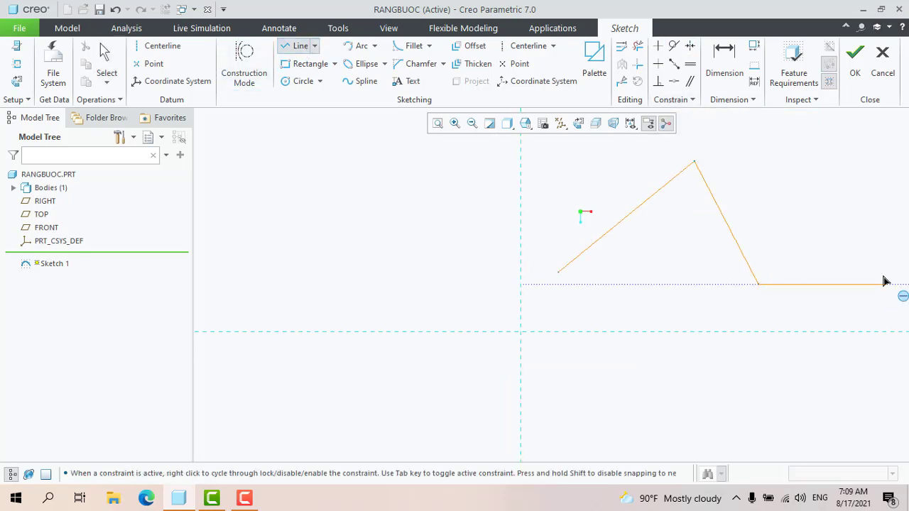
{"action": "left_click", "coordinate": [883, 284]}
{"action": "left_click", "coordinate": [839, 199]}
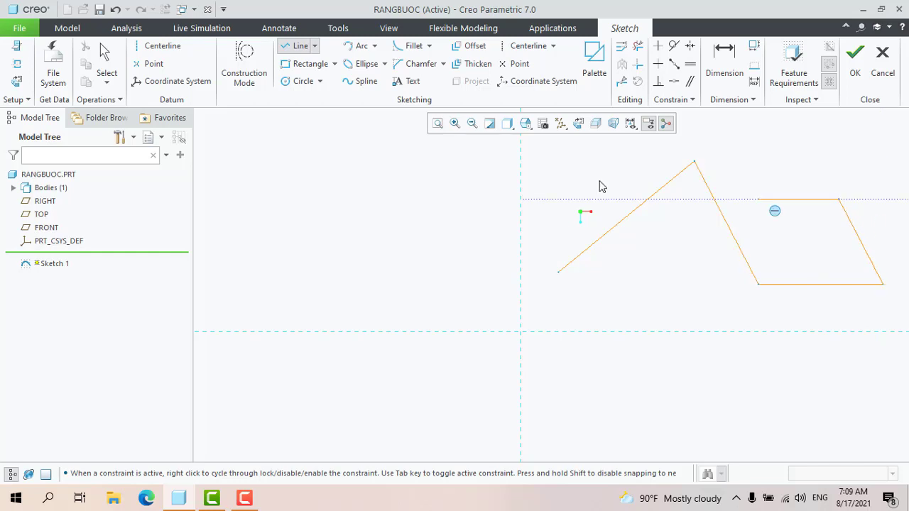
{"action": "middle_click", "coordinate": [601, 185]}
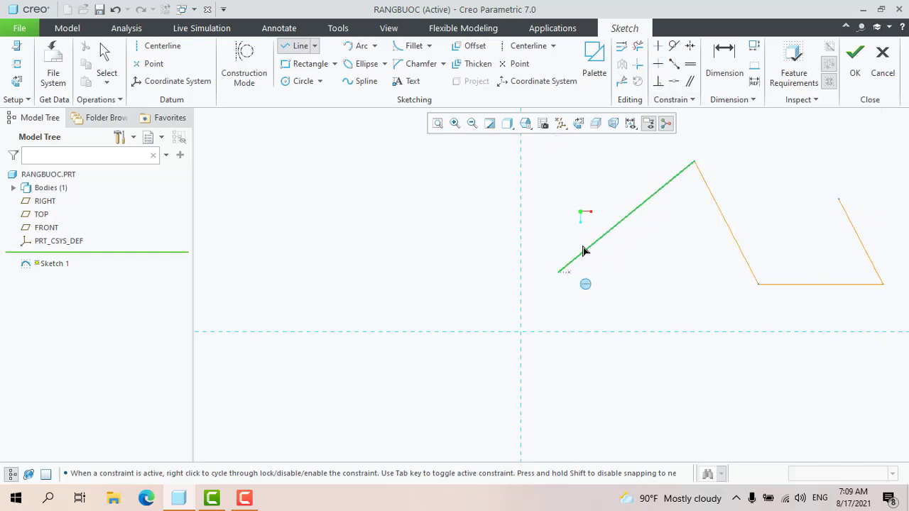
- Apply a Vertical constraint to the first slanted line of the chain
{"action": "left_click", "coordinate": [658, 47]}
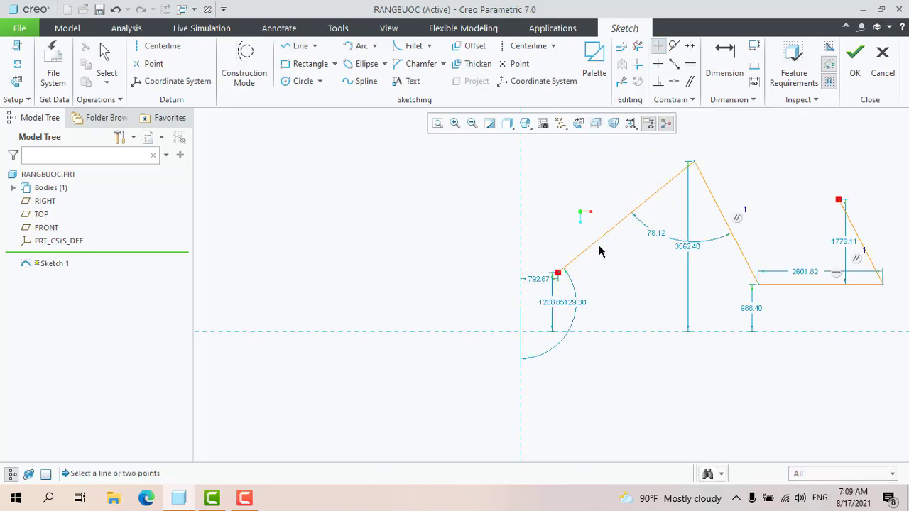
{"action": "left_click", "coordinate": [599, 247]}
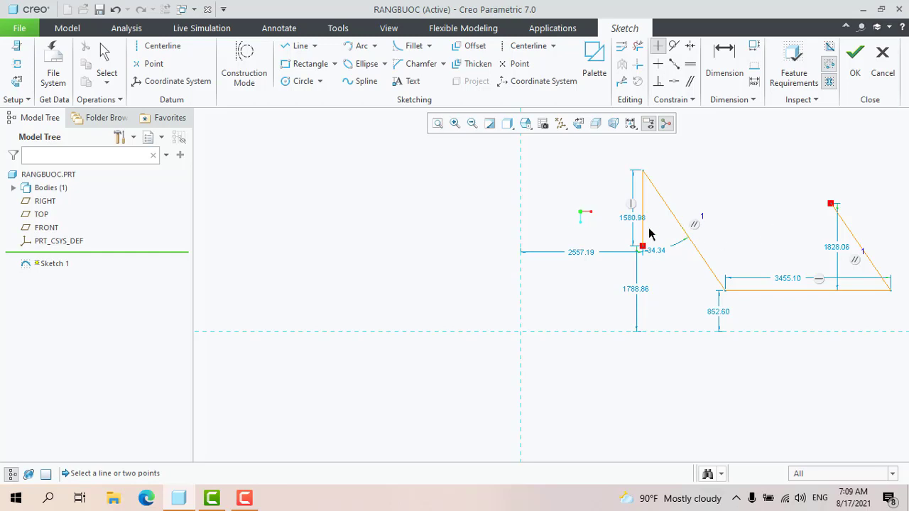
- Apply a Vertical constraint to the last slanted line at the far end of the chain
{"action": "middle_click", "coordinate": [733, 218]}
{"action": "scroll", "coordinate": [714, 238], "scroll_direction": "up", "scroll_amount": 4}
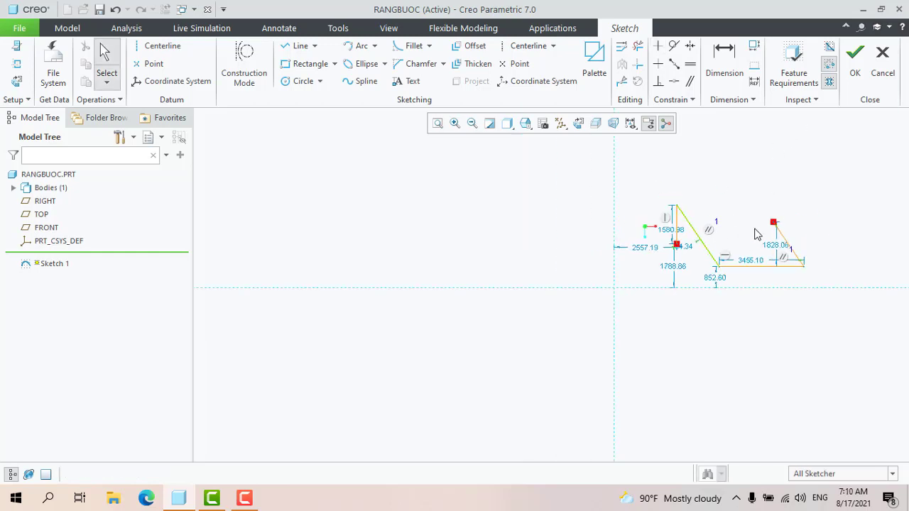
{"action": "scroll", "coordinate": [756, 237], "scroll_direction": "down", "scroll_amount": 5}
{"action": "left_click", "coordinate": [658, 47]}
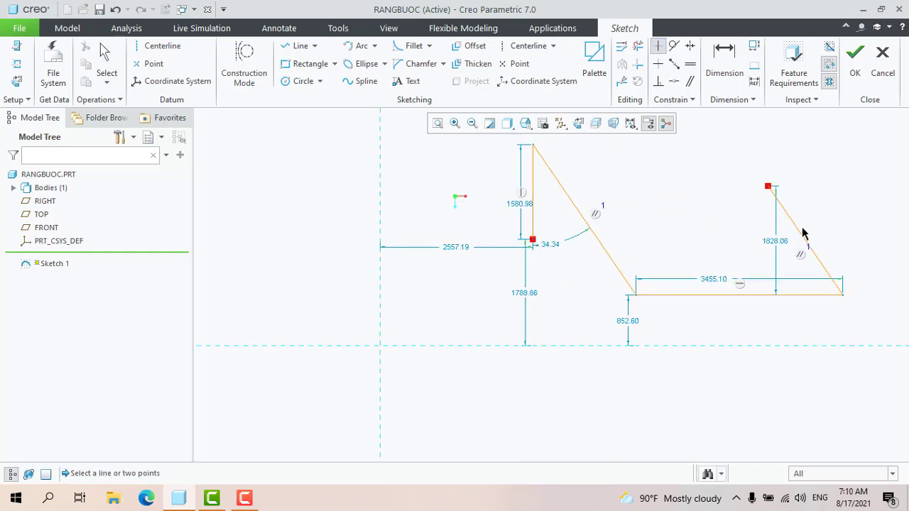
{"action": "left_click", "coordinate": [795, 229]}
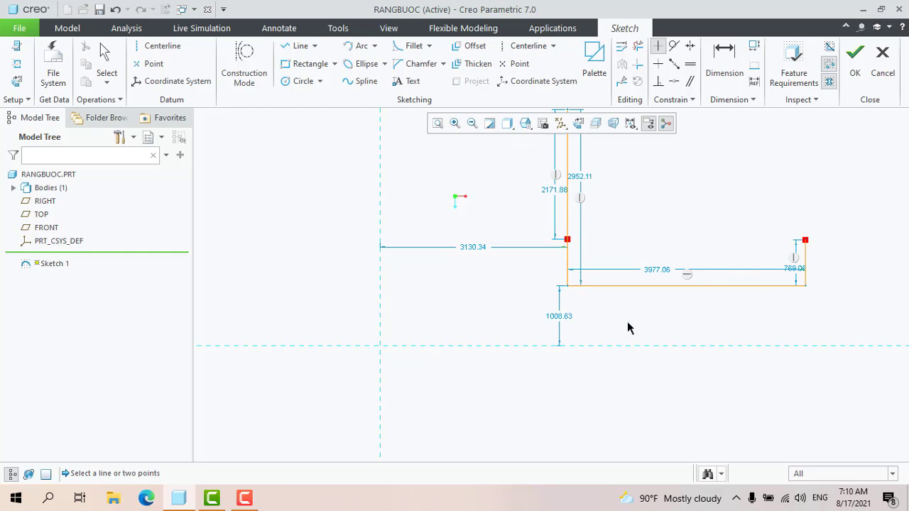
- Delete the whole constrained line chain from the sketch
{"action": "scroll", "coordinate": [628, 328], "scroll_direction": "up", "scroll_amount": 2}
{"action": "middle_click", "coordinate": [614, 301]}
{"action": "left_click_drag", "start_coordinate": [564, 196], "coordinate": [759, 333]}
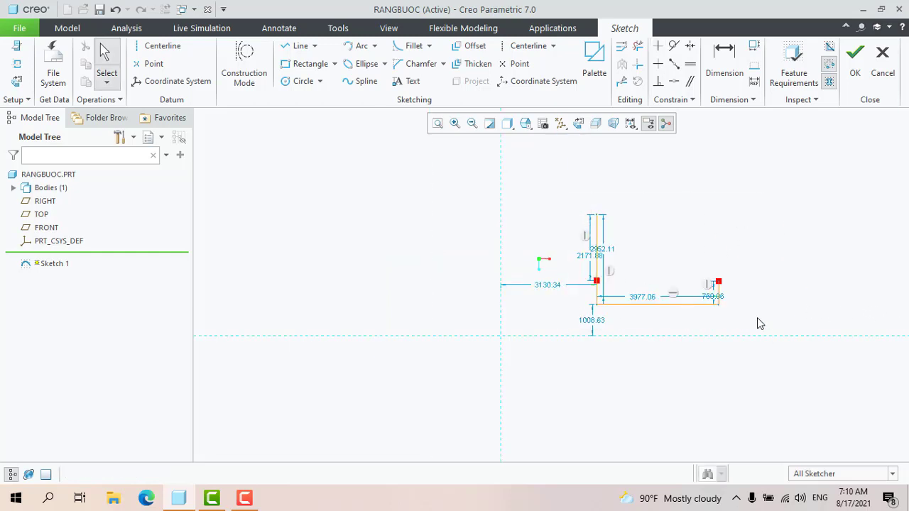
{"action": "key", "text": "Delete"}
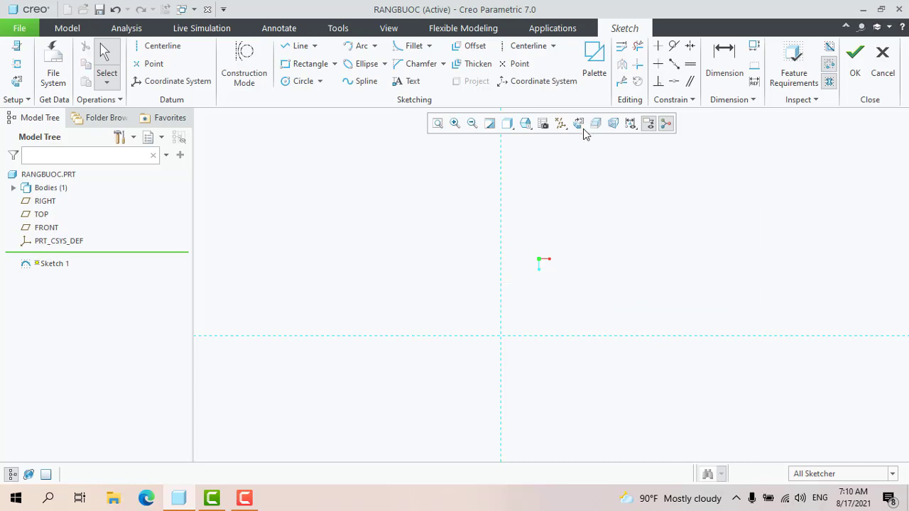
- Sketch a zigzag chain of four connected slanted lines above the horizontal reference, starting about 2041 from the vertical reference and 1440 above the horizontal one
{"action": "left_click", "coordinate": [296, 47]}
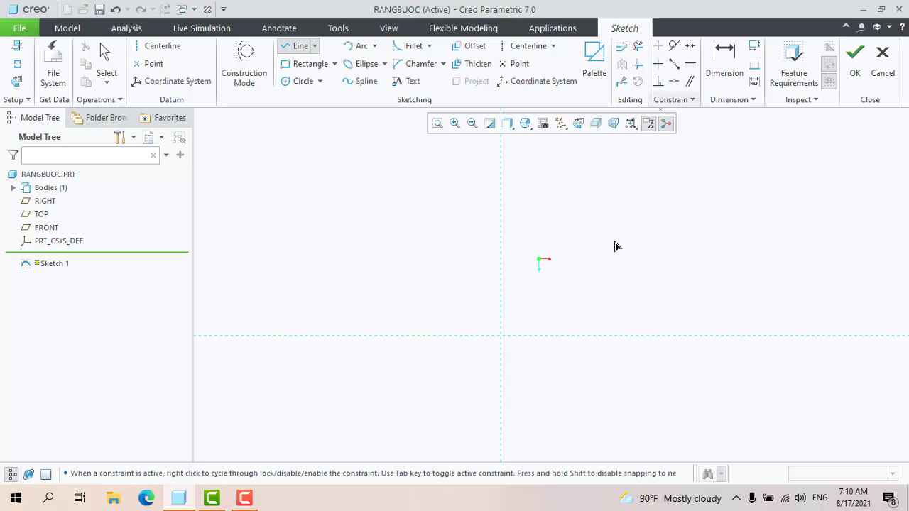
{"action": "left_click", "coordinate": [563, 292]}
{"action": "left_click", "coordinate": [617, 174]}
{"action": "left_click", "coordinate": [693, 282]}
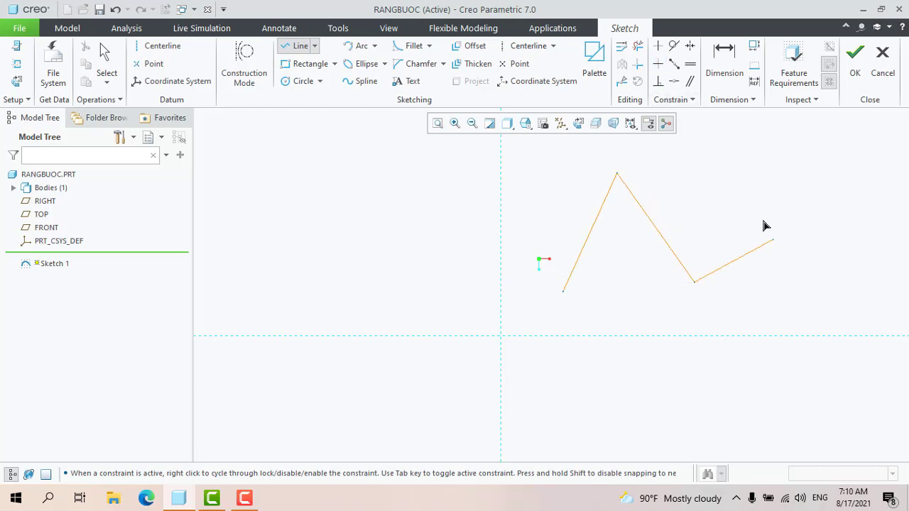
{"action": "left_click", "coordinate": [745, 190]}
{"action": "middle_click", "coordinate": [818, 226]}
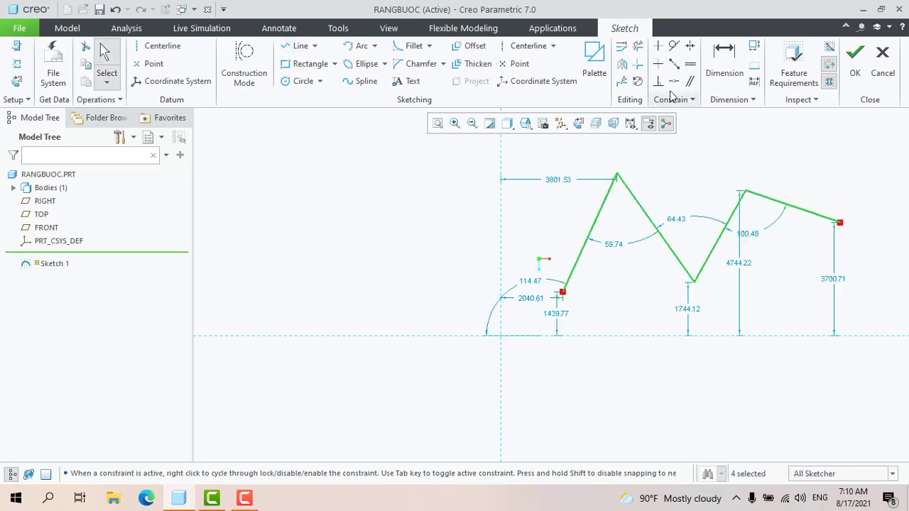
- Apply Horizontal constraints to the chain's last, first and second lines, and a Vertical constraint to its third line
{"action": "left_click", "coordinate": [658, 63]}
{"action": "left_click", "coordinate": [797, 211]}
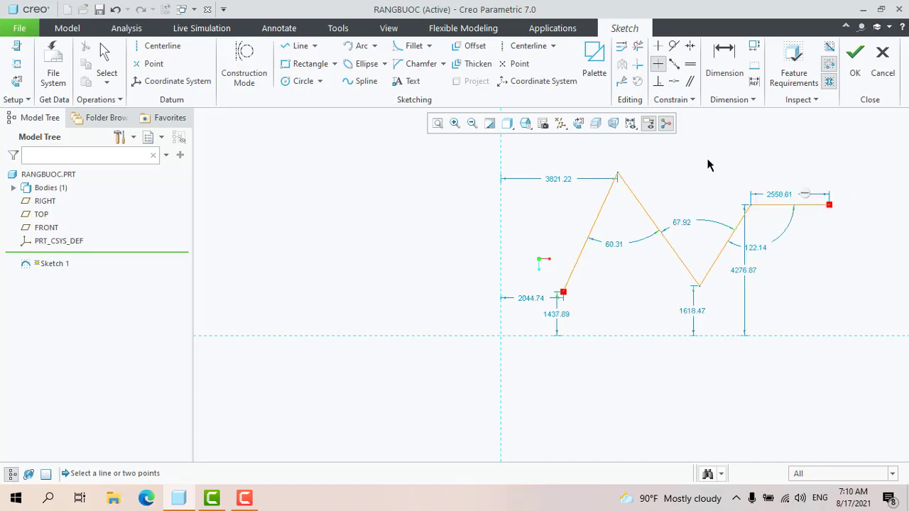
{"action": "left_click", "coordinate": [595, 221]}
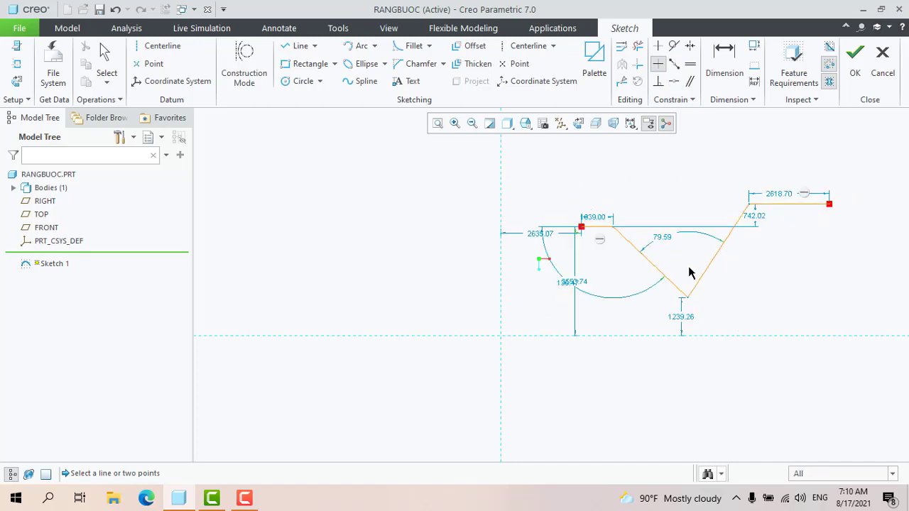
{"action": "left_click", "coordinate": [673, 288]}
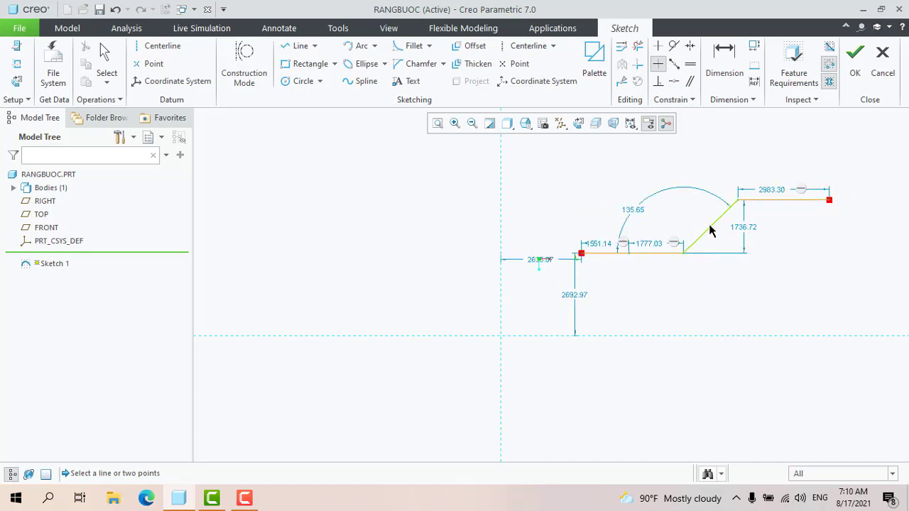
{"action": "left_click", "coordinate": [658, 46]}
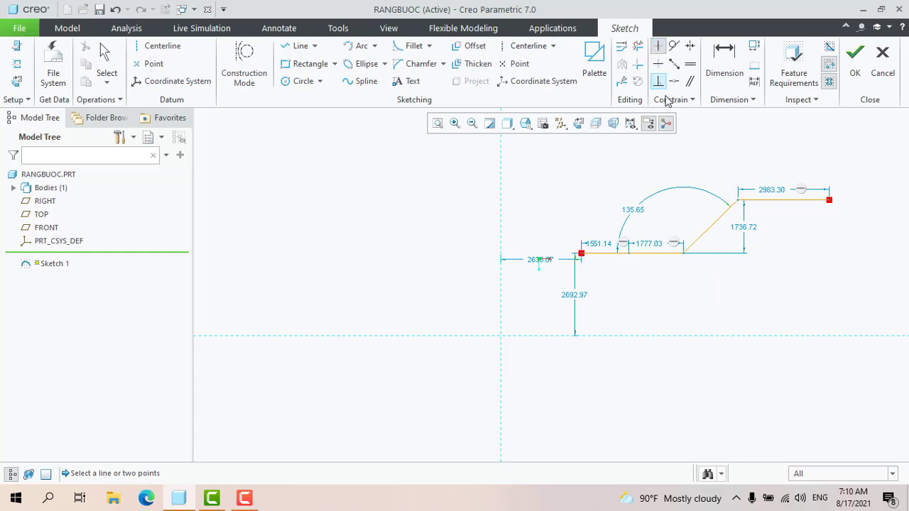
{"action": "left_click", "coordinate": [708, 229]}
- Delete the stepped line chain together with its dimensions and constraints
{"action": "left_click", "coordinate": [659, 46]}
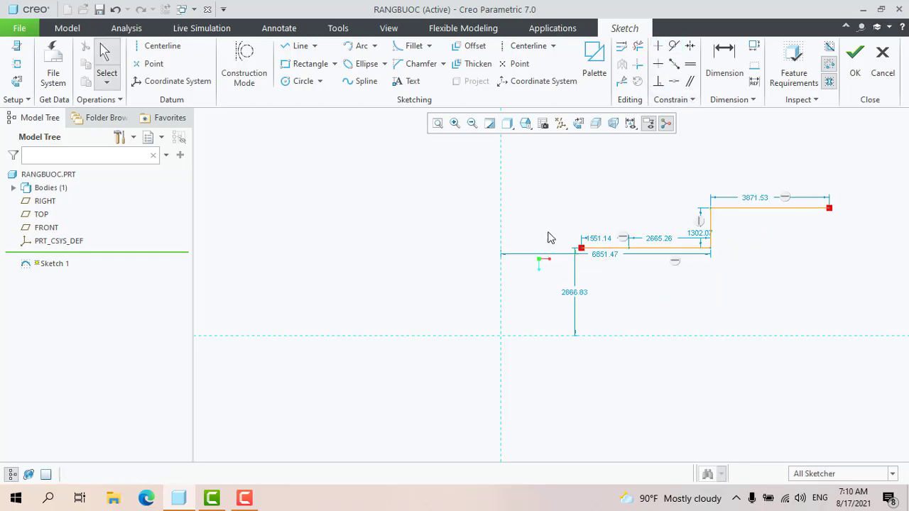
{"action": "left_click_drag", "start_coordinate": [554, 175], "coordinate": [553, 176]}
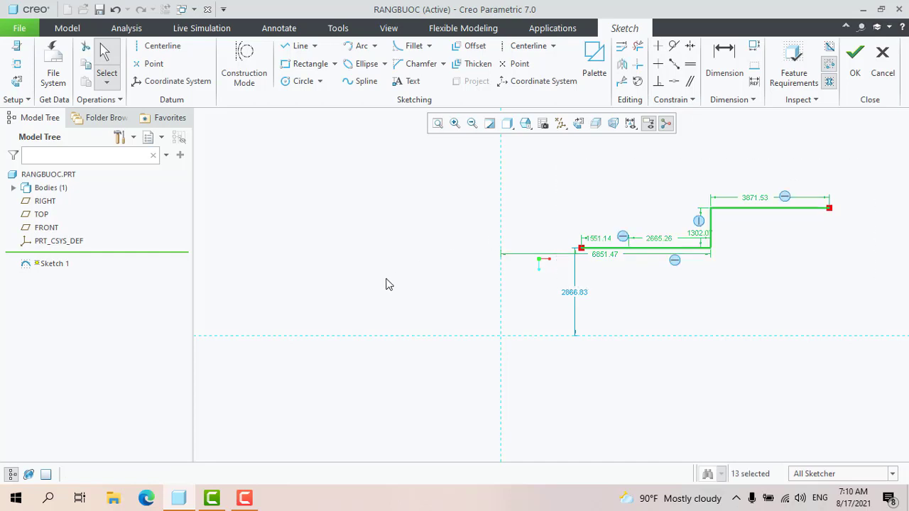
{"action": "key", "text": "Delete"}
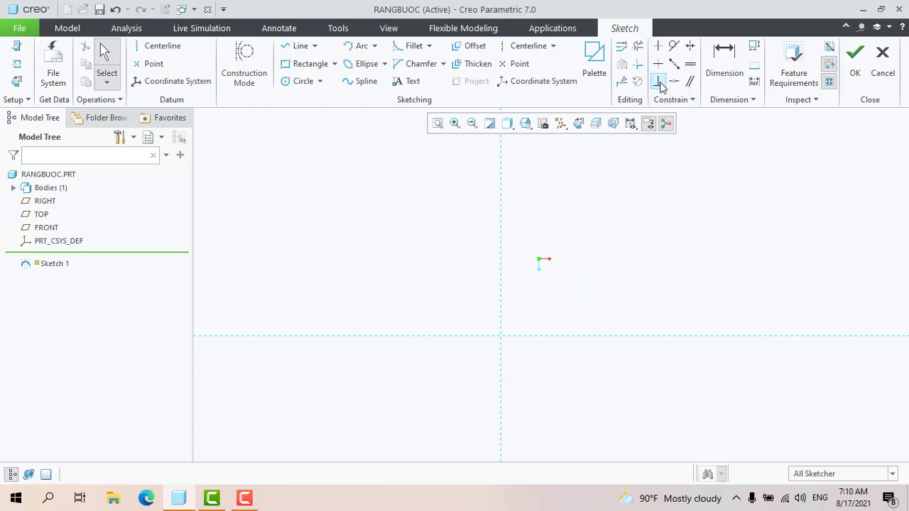
{"action": "left_click", "coordinate": [295, 46]}
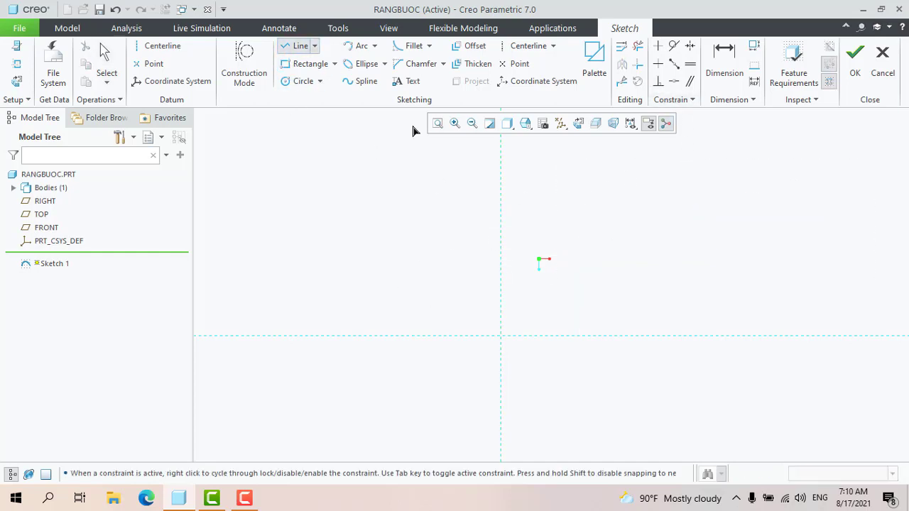
{"action": "left_click", "coordinate": [589, 168]}
{"action": "left_click", "coordinate": [687, 260]}
{"action": "middle_click", "coordinate": [739, 247]}
{"action": "left_click", "coordinate": [792, 204]}
{"action": "left_click", "coordinate": [693, 306]}
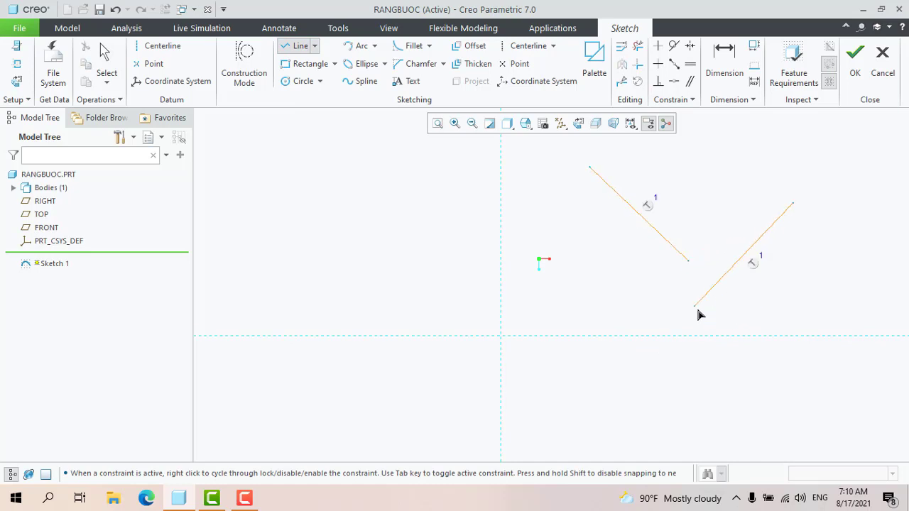
{"action": "middle_click", "coordinate": [627, 280]}
{"action": "left_click", "coordinate": [667, 241]}
{"action": "scroll", "coordinate": [660, 263], "scroll_direction": "up", "scroll_amount": 2}
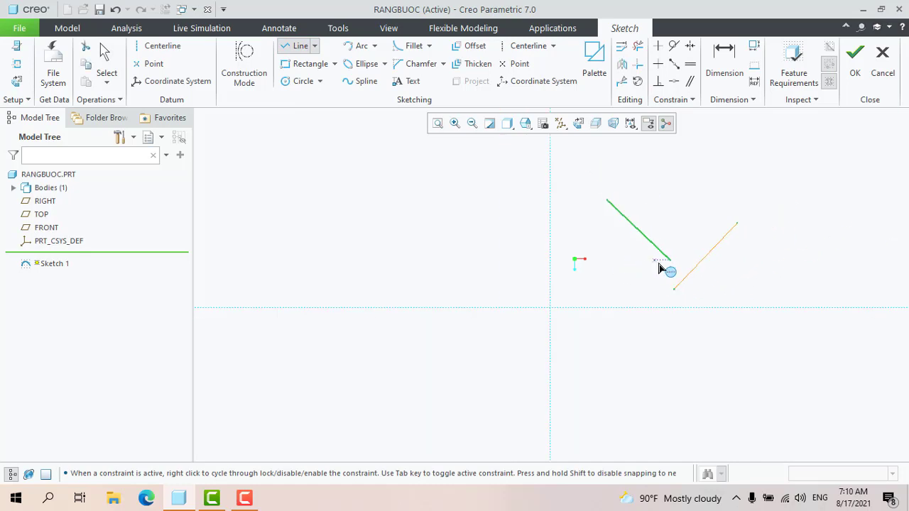
{"action": "scroll", "coordinate": [669, 258], "scroll_direction": "down", "scroll_amount": 2}
{"action": "scroll", "coordinate": [658, 254], "scroll_direction": "up", "scroll_amount": 2}
{"action": "middle_click", "coordinate": [657, 255]}
{"action": "left_click_drag", "start_coordinate": [575, 178], "coordinate": [764, 298]}
{"action": "key", "text": "Delete"}
{"action": "scroll", "coordinate": [686, 191], "scroll_direction": "down", "scroll_amount": 2}
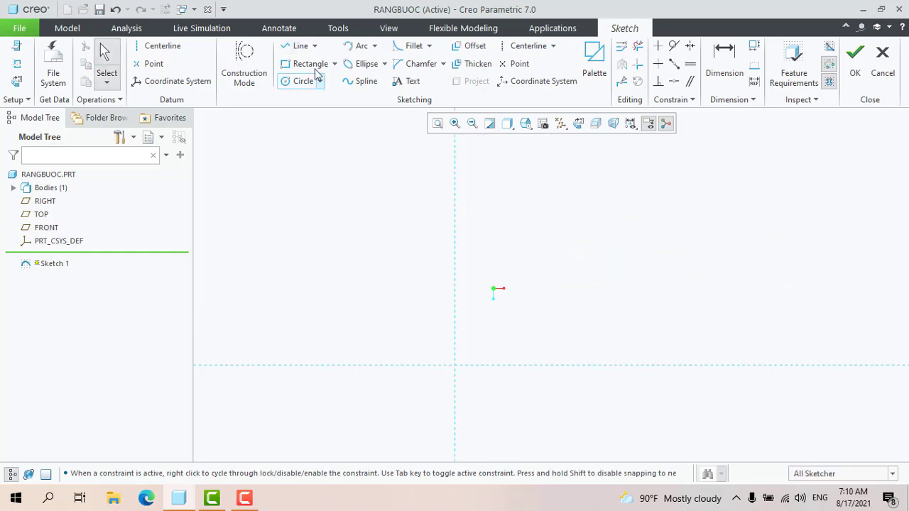
- Sketch two separate slanted lines, a long one descending at about 39° and a shorter one rising steeply from below its lower end
{"action": "left_click", "coordinate": [297, 45]}
{"action": "left_click", "coordinate": [523, 157]}
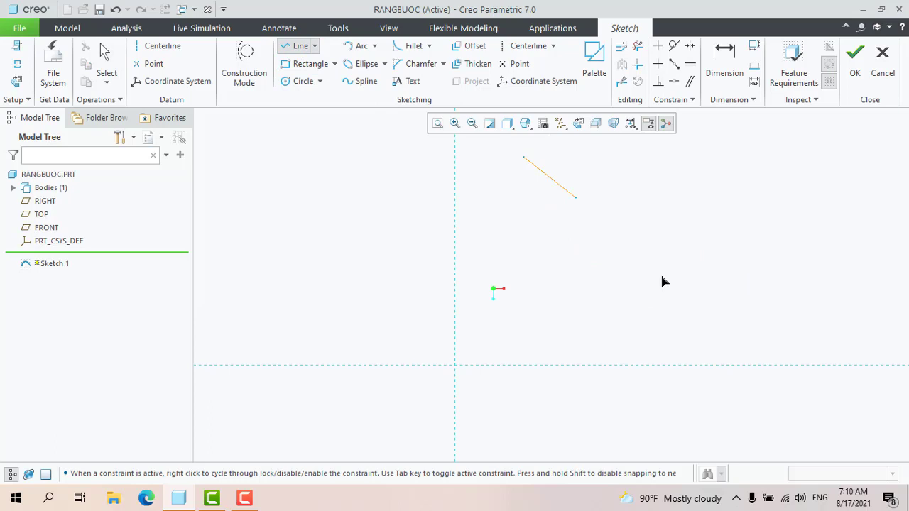
{"action": "left_click", "coordinate": [707, 306]}
{"action": "middle_click", "coordinate": [760, 275]}
{"action": "left_click", "coordinate": [709, 343]}
{"action": "middle_click", "coordinate": [824, 207]}
{"action": "scroll", "coordinate": [821, 206], "scroll_direction": "up", "scroll_amount": 1}
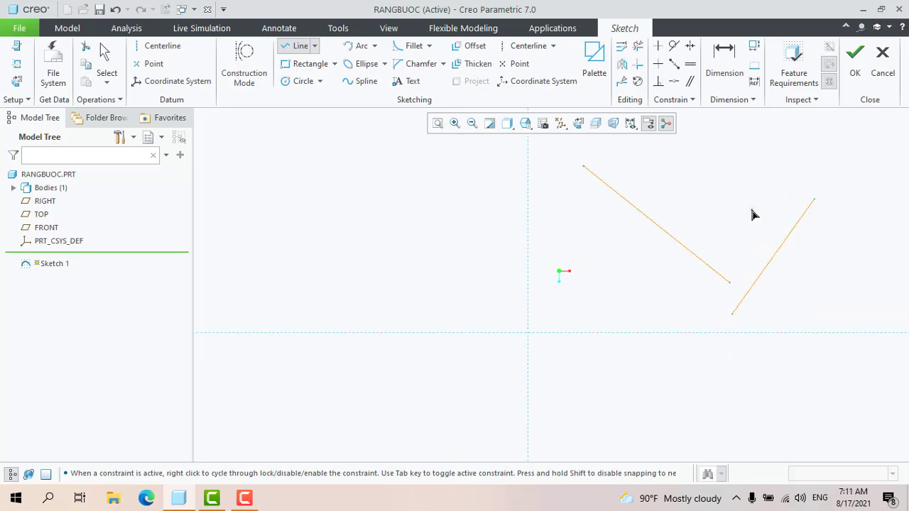
{"action": "scroll", "coordinate": [751, 212], "scroll_direction": "down", "scroll_amount": 1}
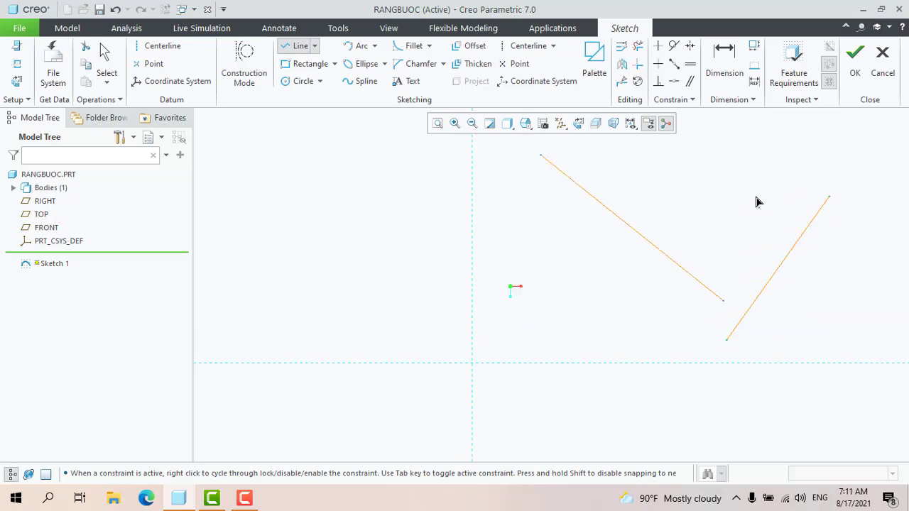
{"action": "middle_click", "coordinate": [717, 217]}
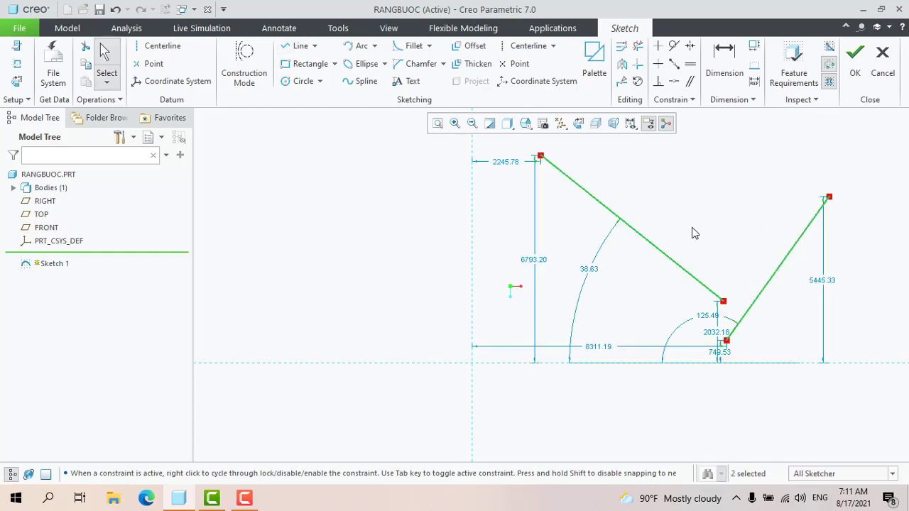
{"action": "left_click", "coordinate": [734, 259]}
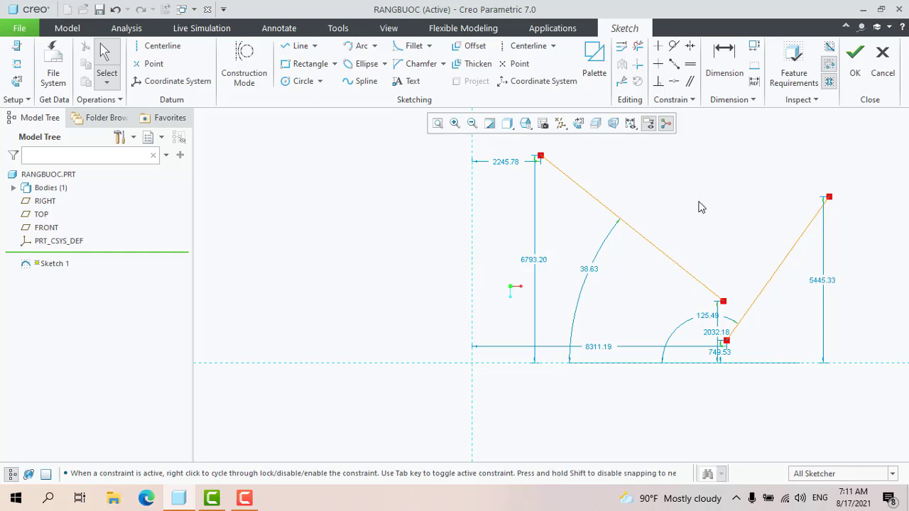
- Make the two slanted lines perpendicular and extend the long line's lower end across the other, to about 1141 above the horizontal reference
{"action": "left_click", "coordinate": [658, 81]}
{"action": "left_click", "coordinate": [668, 260]}
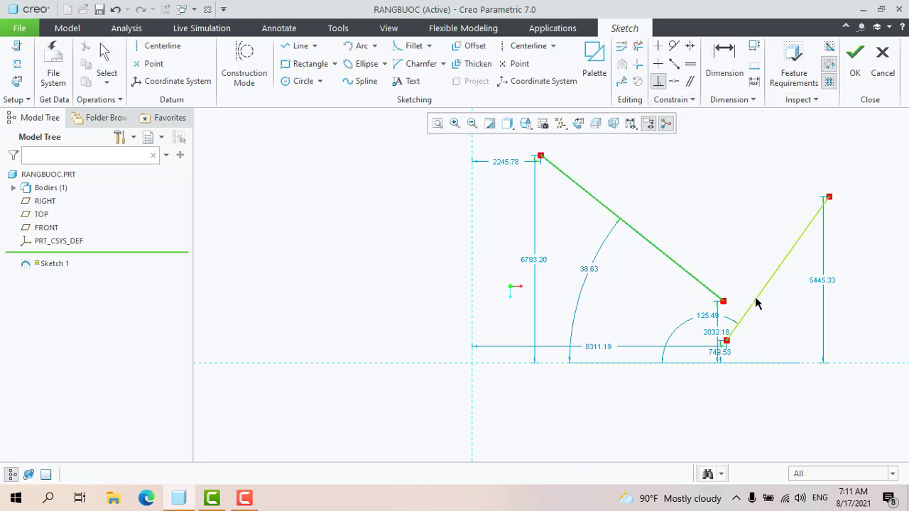
{"action": "left_click", "coordinate": [755, 303]}
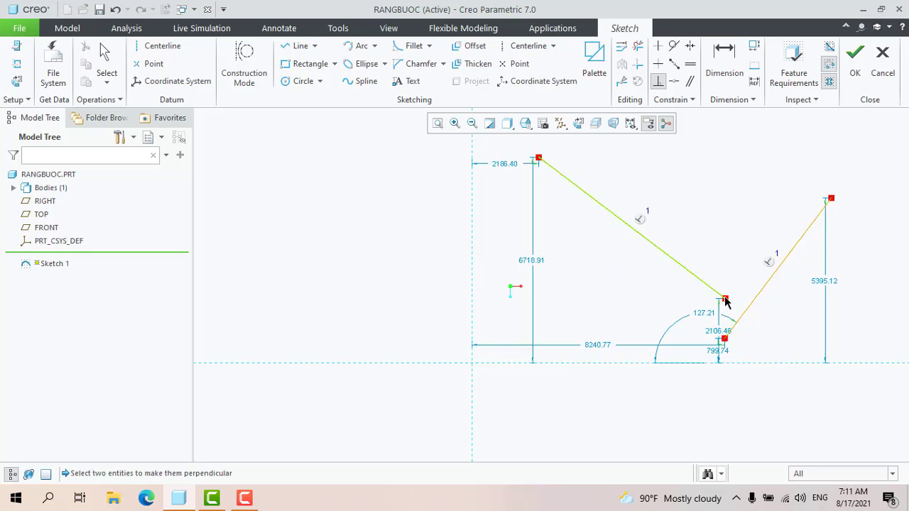
{"action": "middle_click", "coordinate": [727, 305]}
{"action": "left_click_drag", "start_coordinate": [727, 299], "coordinate": [771, 328]}
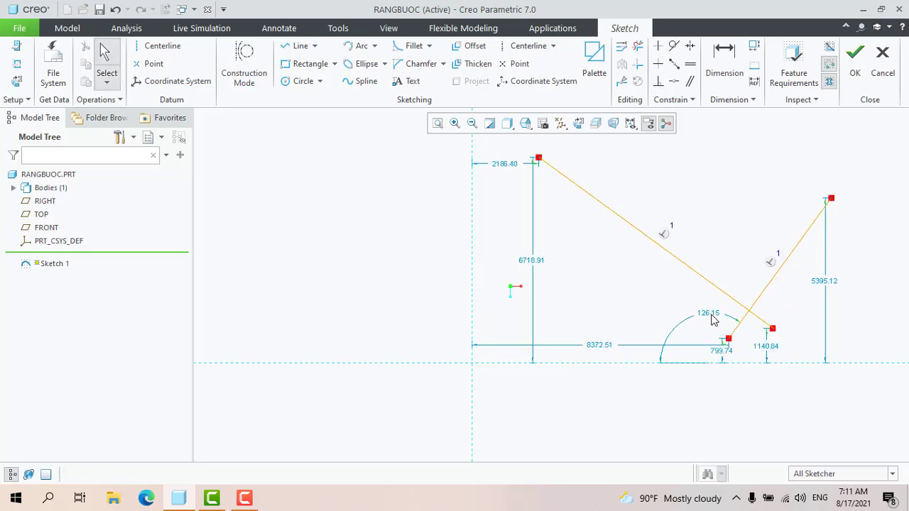
{"action": "scroll", "coordinate": [756, 306], "scroll_direction": "down", "scroll_amount": 3}
{"action": "scroll", "coordinate": [719, 298], "scroll_direction": "up", "scroll_amount": 2}
{"action": "scroll", "coordinate": [753, 323], "scroll_direction": "down", "scroll_amount": 4}
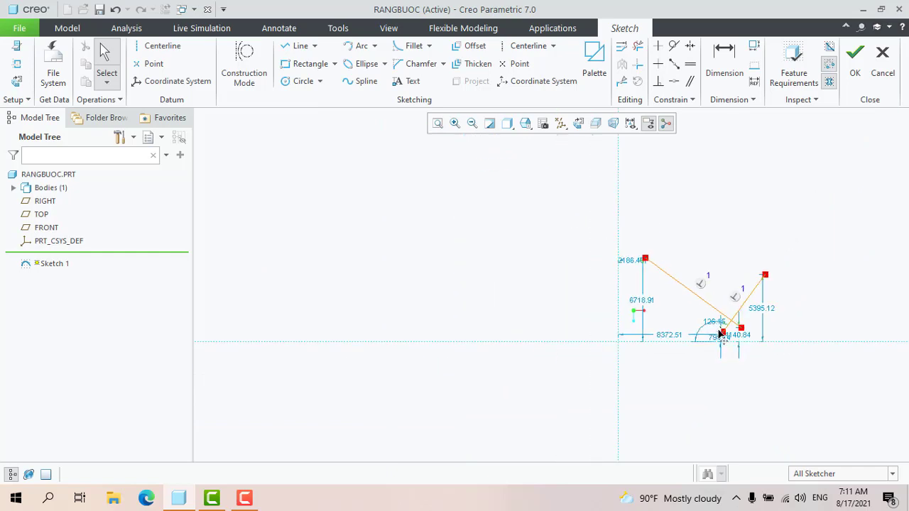
{"action": "scroll", "coordinate": [742, 335], "scroll_direction": "up", "scroll_amount": 2}
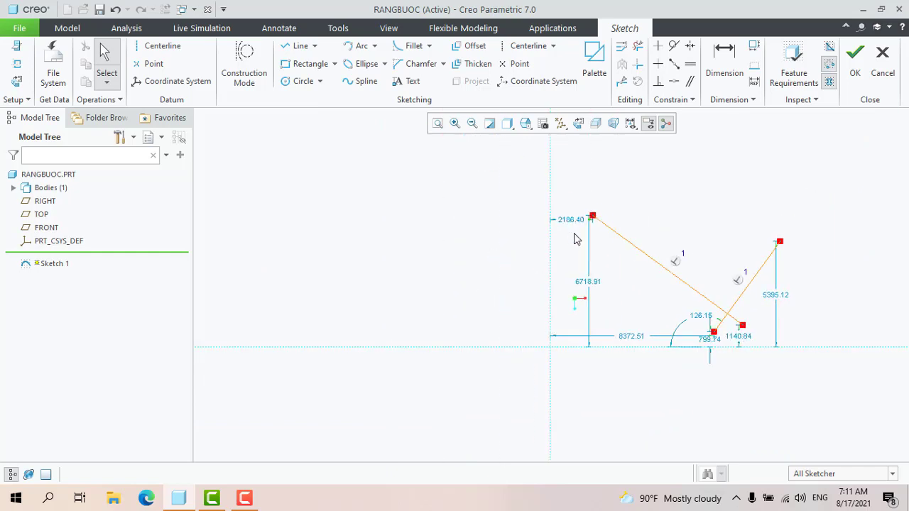
{"action": "scroll", "coordinate": [681, 208], "scroll_direction": "down", "scroll_amount": 3}
{"action": "scroll", "coordinate": [722, 219], "scroll_direction": "up", "scroll_amount": 2}
{"action": "scroll", "coordinate": [679, 199], "scroll_direction": "down", "scroll_amount": 1}
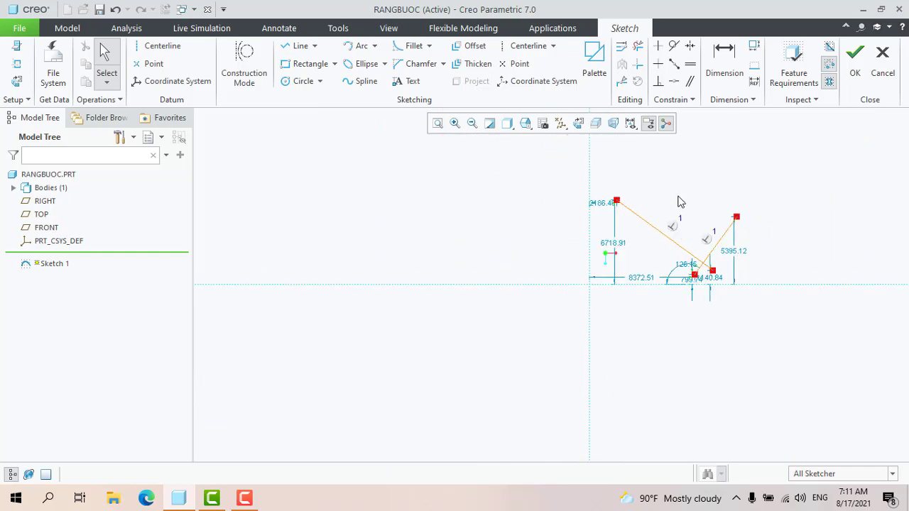
{"action": "scroll", "coordinate": [722, 186], "scroll_direction": "up", "scroll_amount": 3}
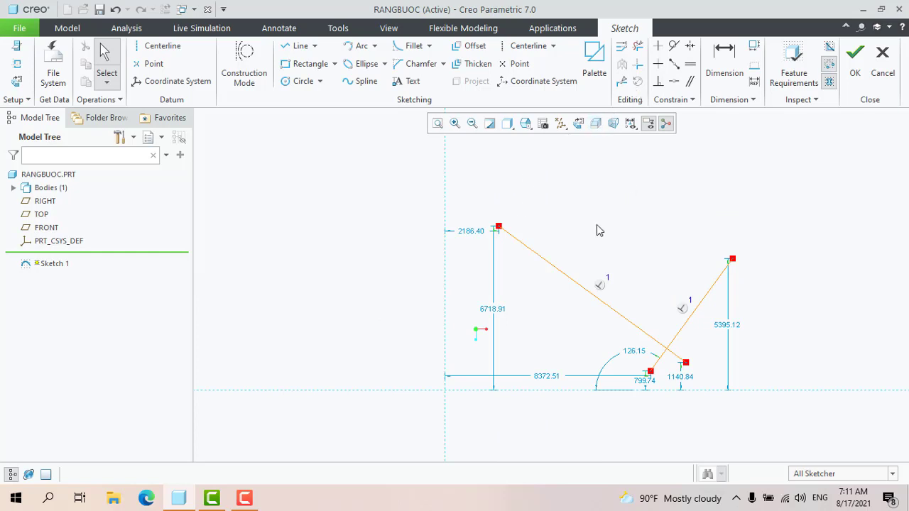
- Sketch two more separate lines above the perpendicular pair: a gently rising one between heights of about 8418 and 9315, and a steep one from about 5701 to 10783
{"action": "left_click", "coordinate": [300, 46]}
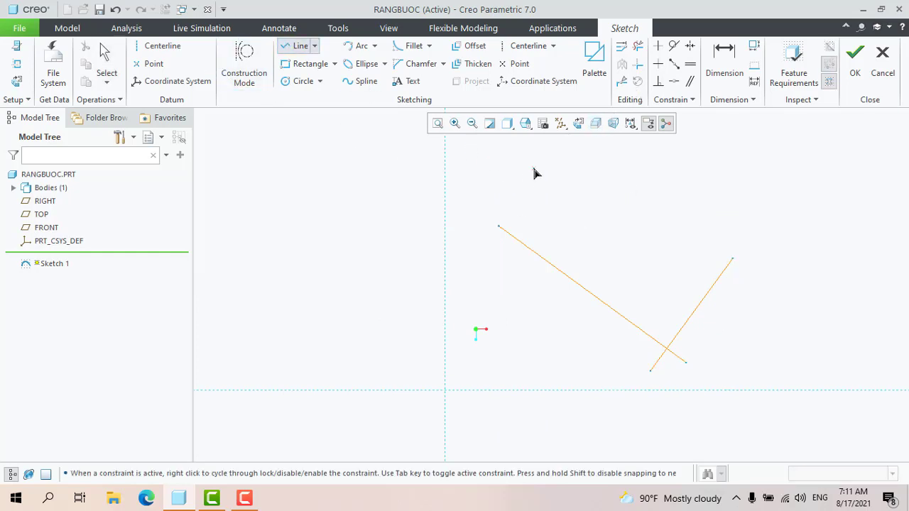
{"action": "left_click", "coordinate": [539, 184]}
{"action": "left_click", "coordinate": [689, 162]}
{"action": "middle_click", "coordinate": [741, 152]}
{"action": "left_click", "coordinate": [793, 250]}
{"action": "left_click", "coordinate": [761, 126]}
{"action": "middle_click", "coordinate": [761, 128]}
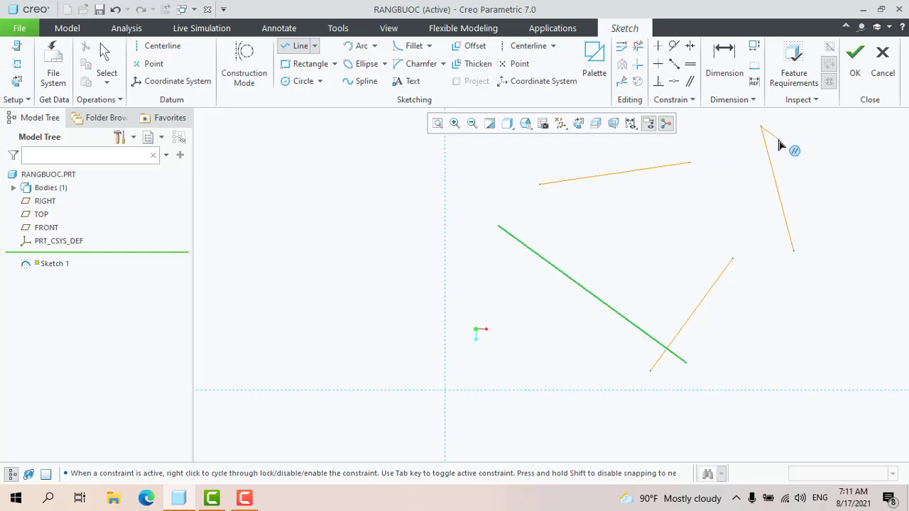
{"action": "middle_click", "coordinate": [752, 151]}
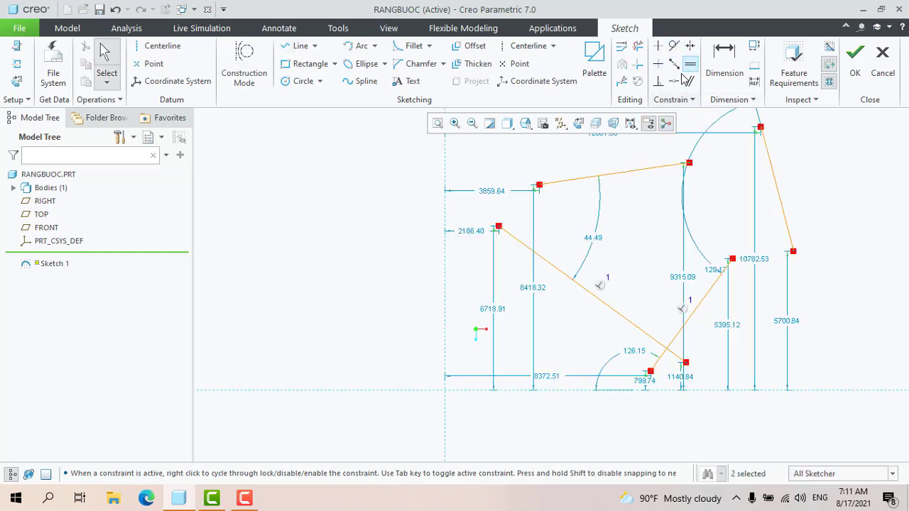
- Make the gently rising upper line and the steep line perpendicular, then pull the gentle line's far end down until it slopes slightly downward
{"action": "left_click", "coordinate": [660, 83]}
{"action": "left_click", "coordinate": [632, 172]}
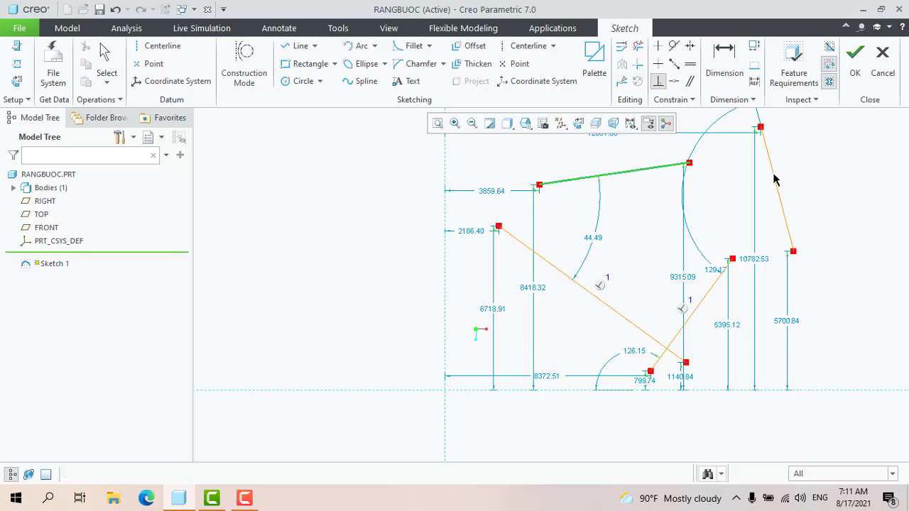
{"action": "left_click", "coordinate": [779, 195]}
{"action": "left_click", "coordinate": [688, 162]}
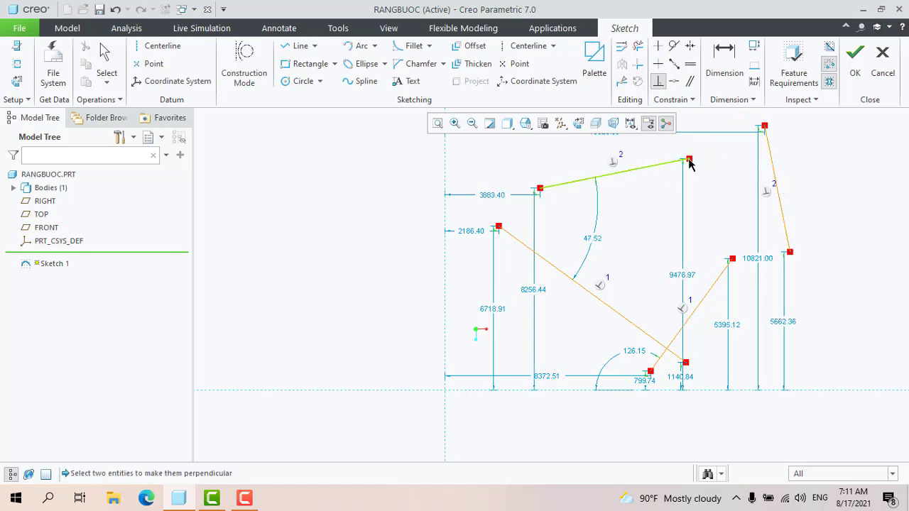
{"action": "middle_click", "coordinate": [798, 144]}
{"action": "mouse_move", "coordinate": [689, 159]}
{"action": "left_mouse_down"}
{"action": "mouse_move", "coordinate": [793, 147]}
{"action": "mouse_move", "coordinate": [686, 191]}
{"action": "mouse_move", "coordinate": [831, 156]}
{"action": "mouse_move", "coordinate": [661, 209]}
{"action": "mouse_move", "coordinate": [682, 198]}
{"action": "left_mouse_up"}
{"action": "scroll", "coordinate": [700, 305], "scroll_direction": "up", "scroll_amount": 4}
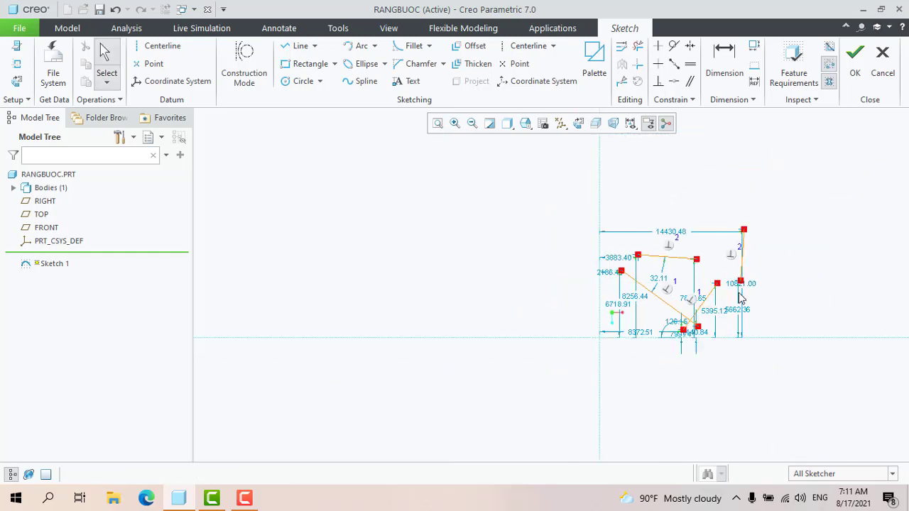
- Delete all the sketched lines together with their dimensions and constraints
{"action": "left_click_drag", "start_coordinate": [608, 217], "coordinate": [805, 338]}
{"action": "key", "text": "Delete"}
{"action": "scroll", "coordinate": [652, 299], "scroll_direction": "down", "scroll_amount": 2}
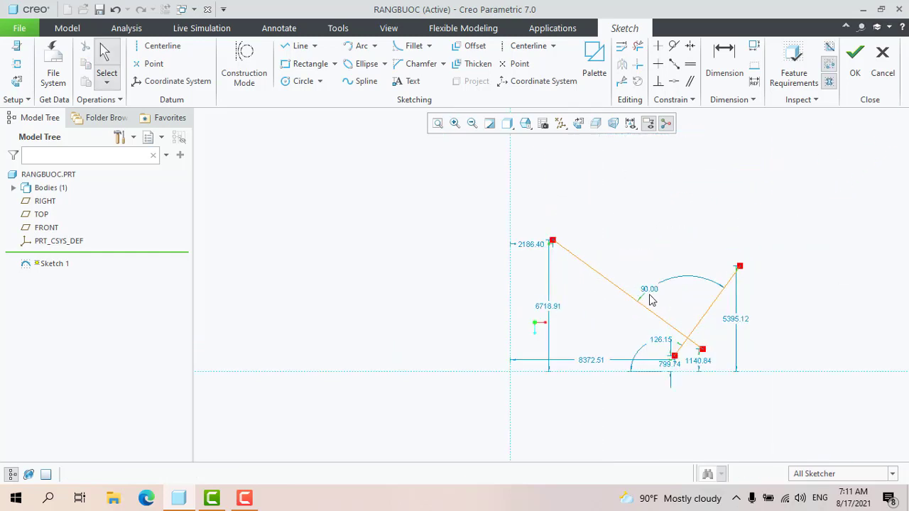
{"action": "key", "text": "Delete"}
{"action": "left_click", "coordinate": [703, 330]}
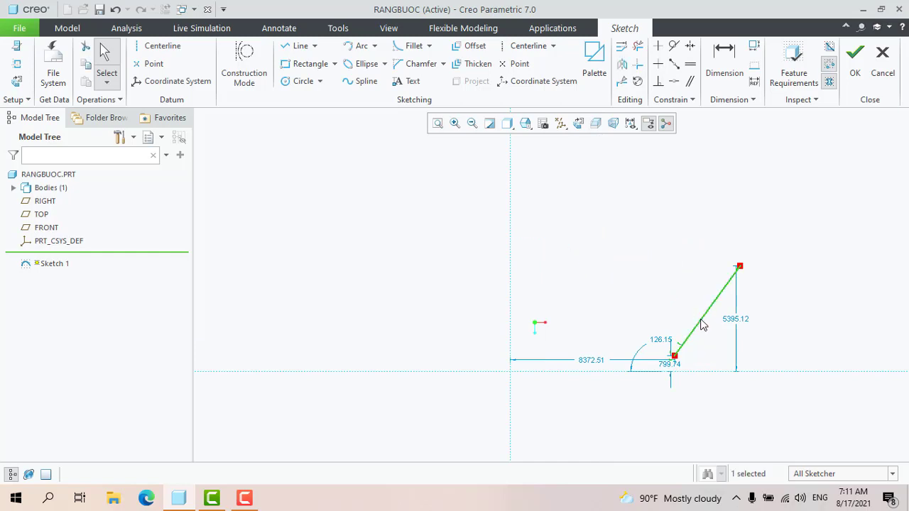
{"action": "key", "text": "Delete"}
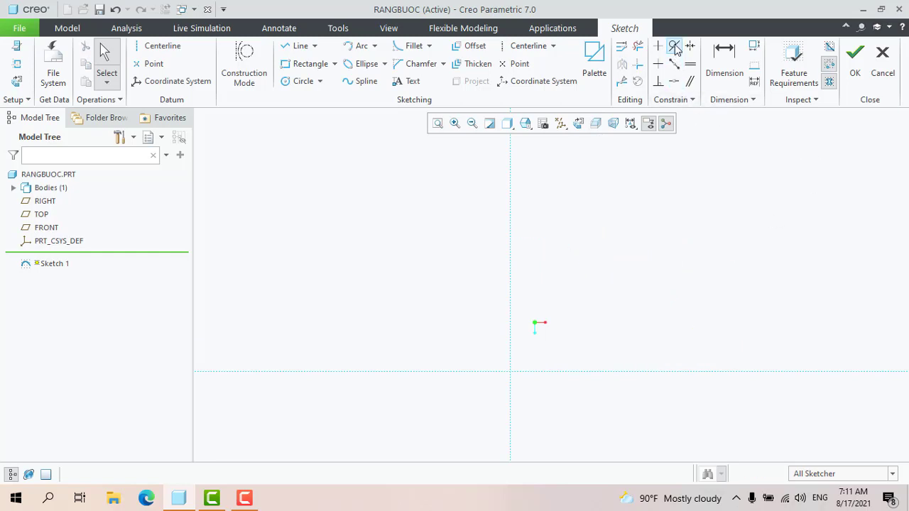
- Sketch a circle about 5710 in diameter, centred about 4864 from the vertical reference and 11146 above the horizontal reference
{"action": "scroll", "coordinate": [616, 245], "scroll_direction": "up", "scroll_amount": 3}
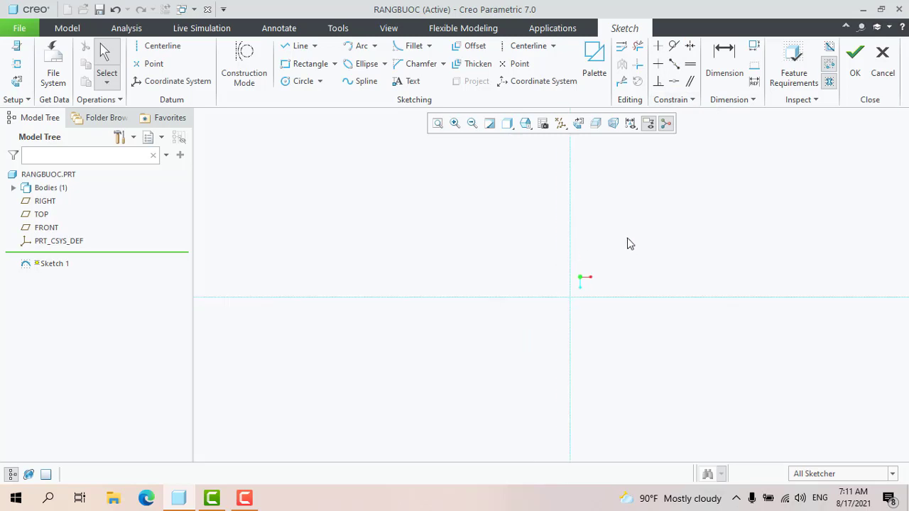
{"action": "scroll", "coordinate": [743, 223], "scroll_direction": "up", "scroll_amount": 1}
{"action": "scroll", "coordinate": [663, 224], "scroll_direction": "down", "scroll_amount": 4}
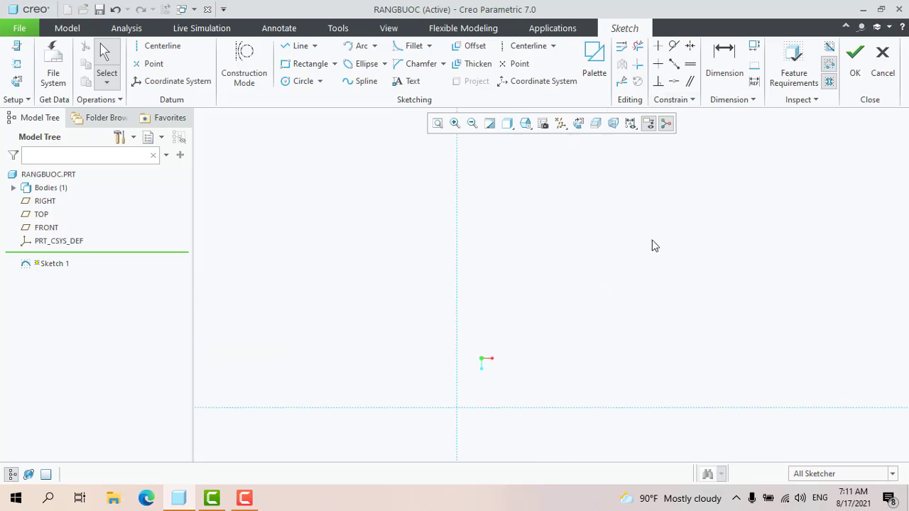
{"action": "left_click", "coordinate": [299, 81]}
{"action": "left_click", "coordinate": [553, 189]}
{"action": "left_click", "coordinate": [600, 225]}
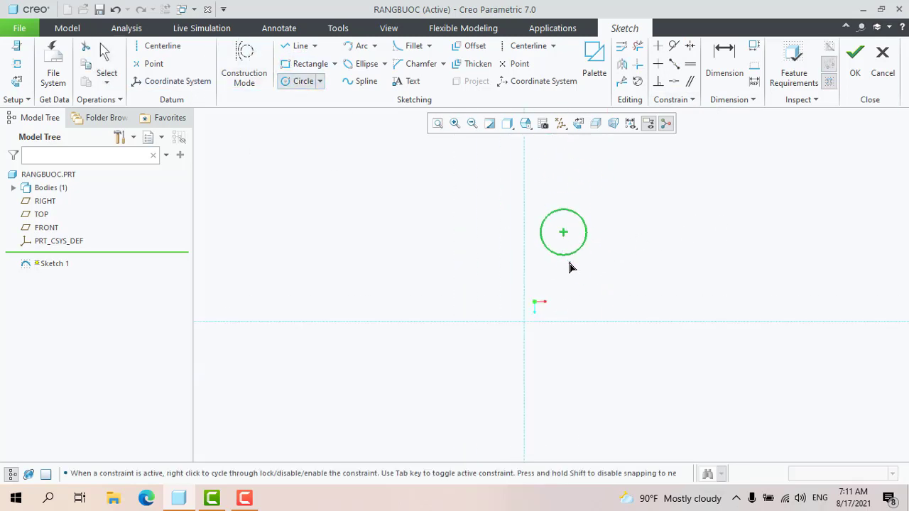
- Sketch a slanted line just above the circle, starting about 1946 from the vertical reference at a height of about 13466 and rising away from it
{"action": "left_click", "coordinate": [295, 45]}
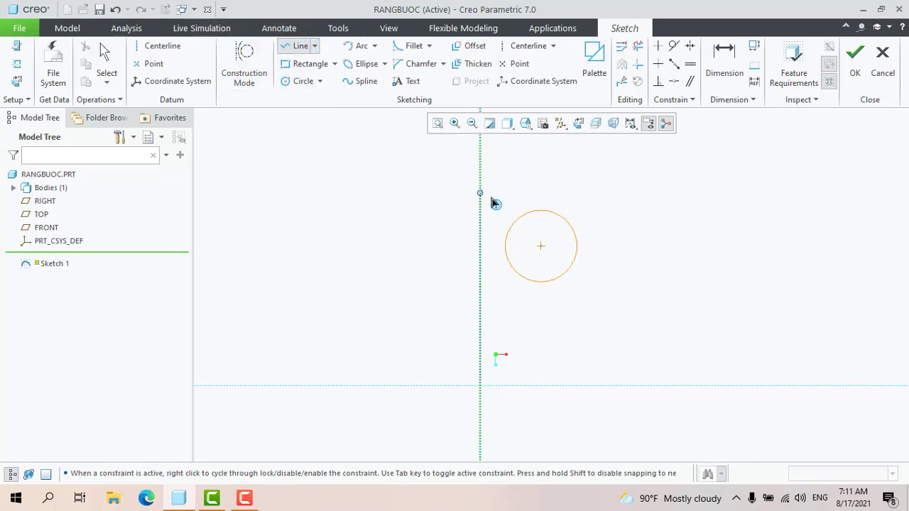
{"action": "left_click", "coordinate": [504, 216]}
{"action": "left_click", "coordinate": [747, 146]}
{"action": "middle_click", "coordinate": [490, 233]}
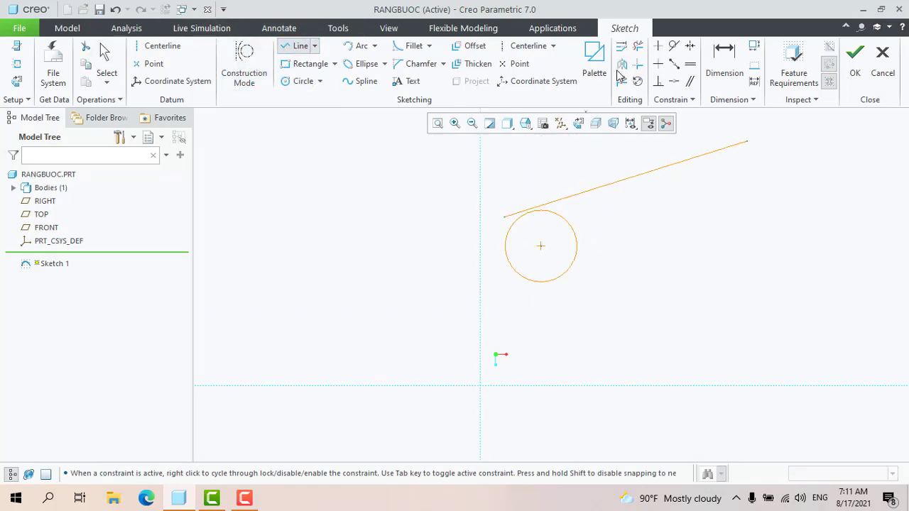
- Make the circle and the slanted line tangent and trim the line's short stub beyond the tangent point
{"action": "left_click", "coordinate": [673, 46]}
{"action": "scroll", "coordinate": [551, 227], "scroll_direction": "up", "scroll_amount": 3}
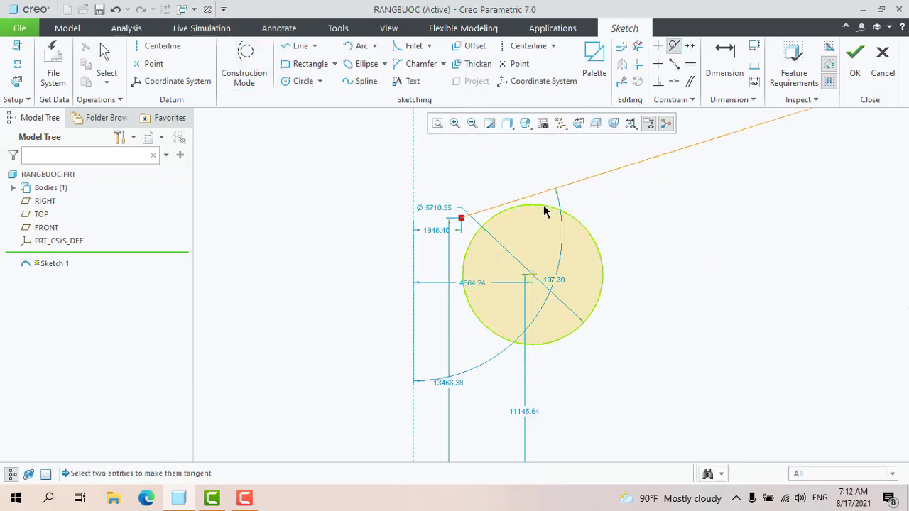
{"action": "left_click", "coordinate": [543, 204]}
{"action": "left_click", "coordinate": [552, 189]}
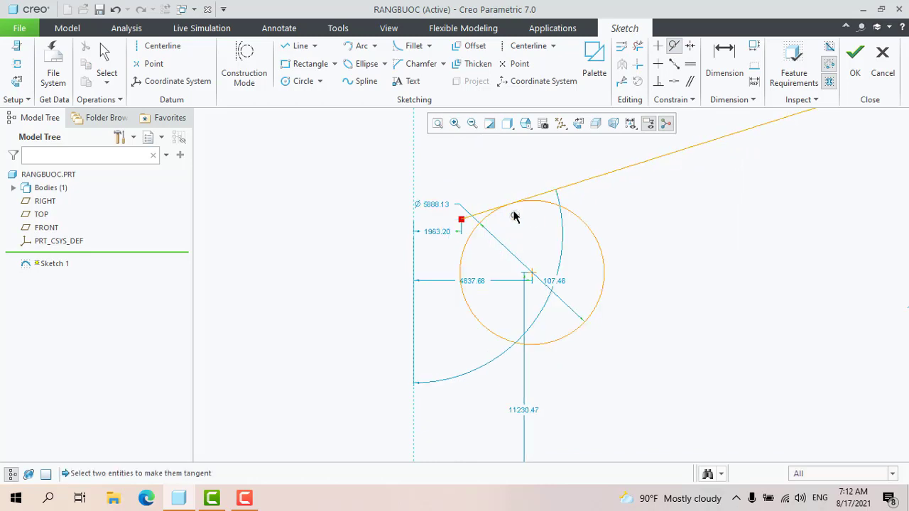
{"action": "left_click", "coordinate": [638, 46]}
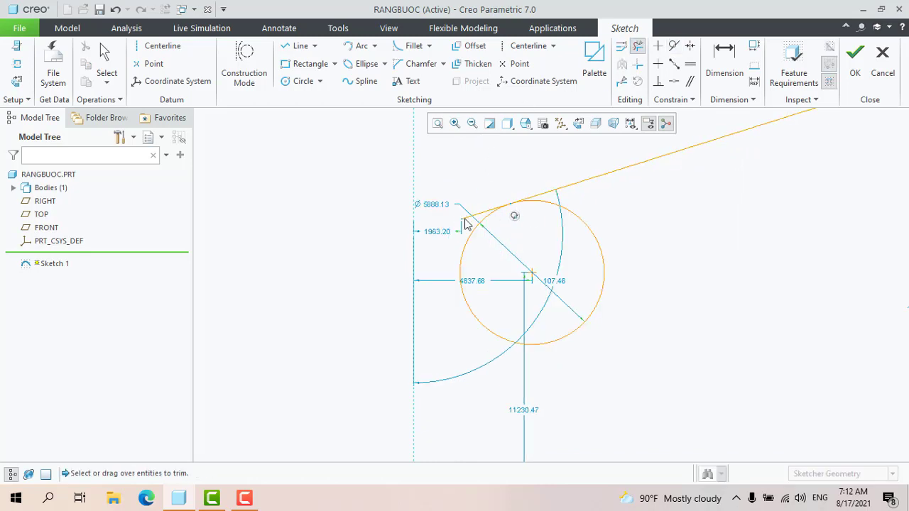
{"action": "left_click", "coordinate": [479, 218]}
{"action": "scroll", "coordinate": [397, 270], "scroll_direction": "down", "scroll_amount": 4}
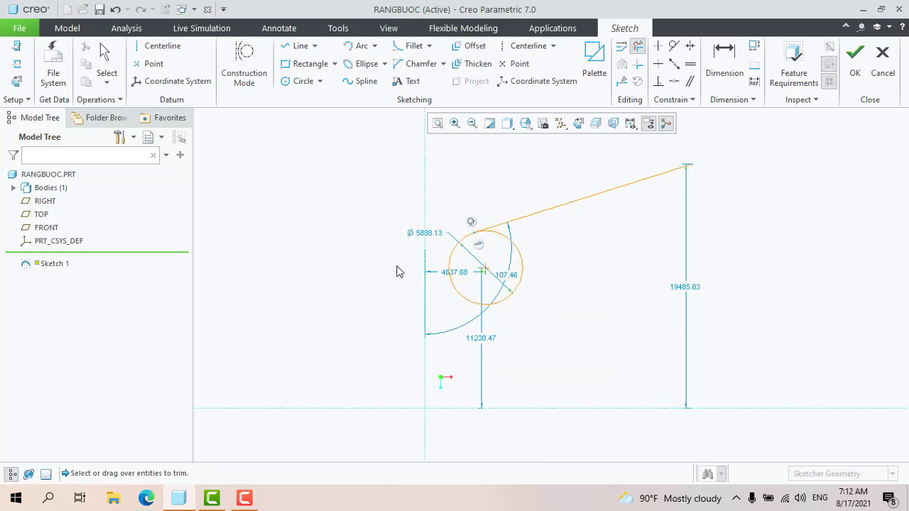
{"action": "middle_click", "coordinate": [671, 183]}
- Sketch a second circle about 3069 in diameter directly below the slanted line's upper end, its centre vertically aligned with that endpoint
{"action": "scroll", "coordinate": [671, 184], "scroll_direction": "up", "scroll_amount": 1}
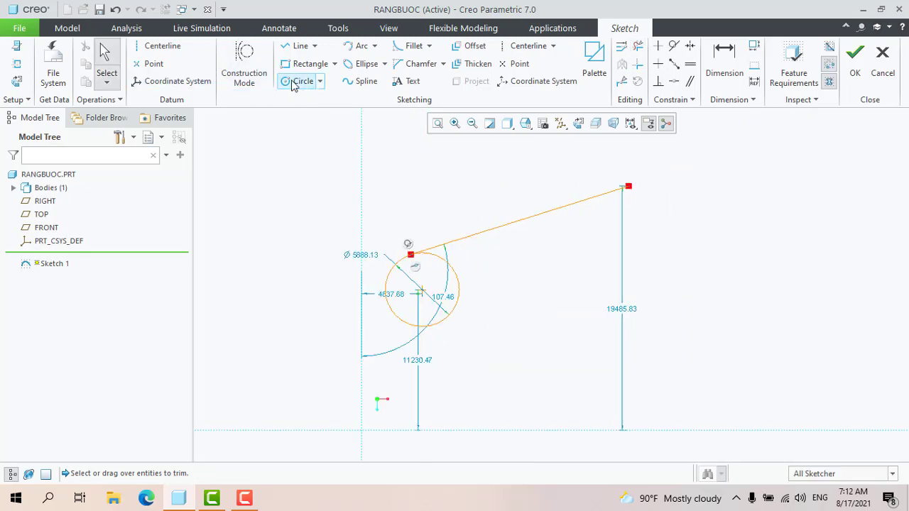
{"action": "left_click", "coordinate": [303, 80]}
{"action": "left_click", "coordinate": [628, 212]}
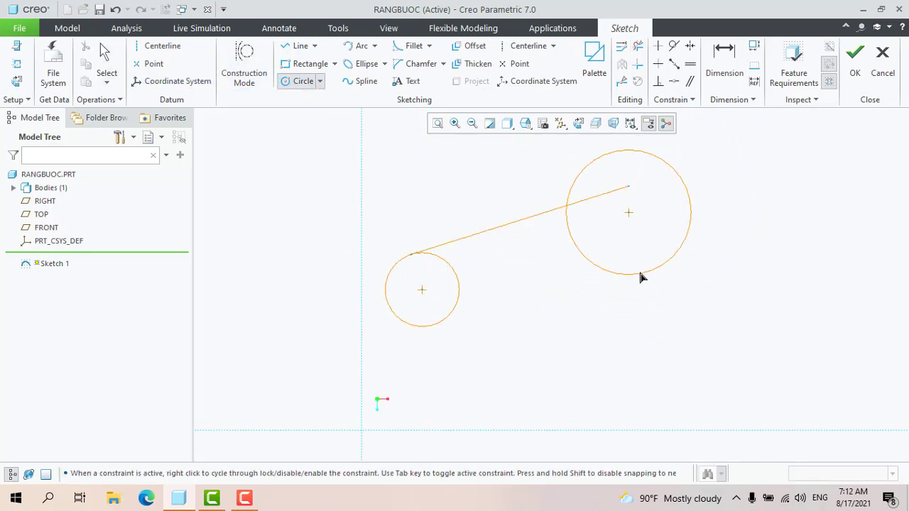
{"action": "left_click", "coordinate": [637, 232]}
{"action": "middle_click", "coordinate": [612, 200]}
{"action": "scroll", "coordinate": [605, 193], "scroll_direction": "up", "scroll_amount": 4}
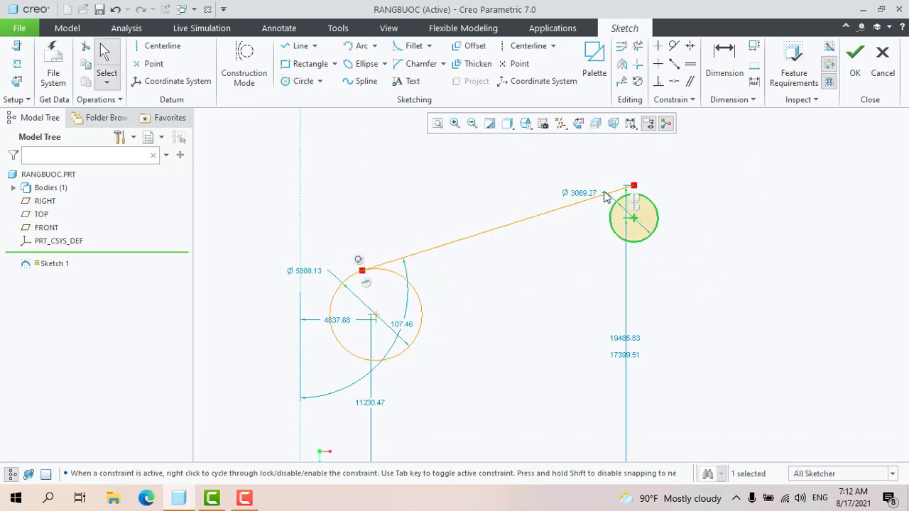
- Make the slanted line tangent to the smaller circle and trim the line's stub beyond the tangent point
{"action": "left_click", "coordinate": [673, 46]}
{"action": "left_click", "coordinate": [554, 214]}
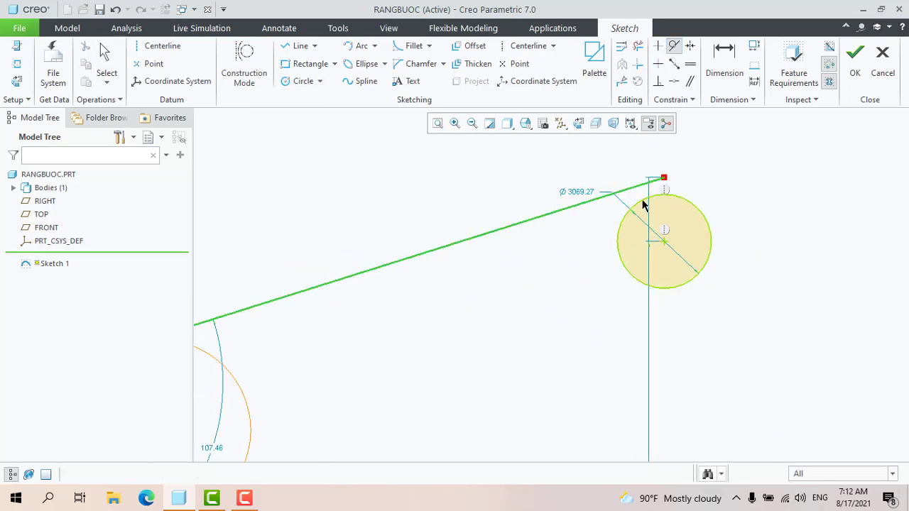
{"action": "left_click", "coordinate": [643, 205]}
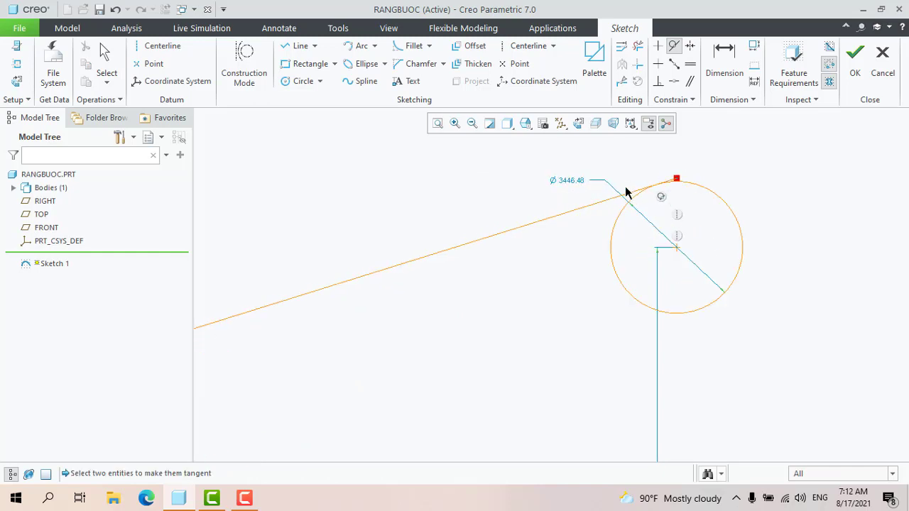
{"action": "scroll", "coordinate": [624, 188], "scroll_direction": "up", "scroll_amount": 6}
{"action": "left_click", "coordinate": [638, 46]}
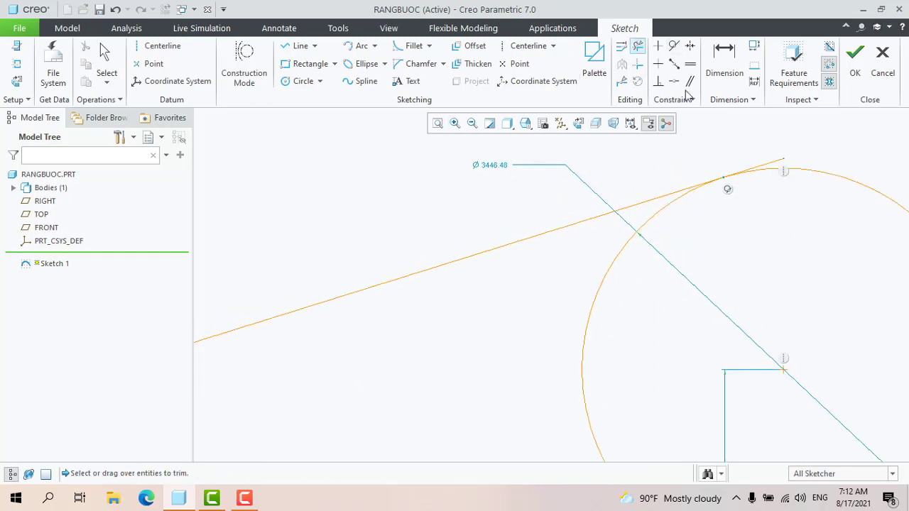
{"action": "scroll", "coordinate": [547, 270], "scroll_direction": "down", "scroll_amount": 5}
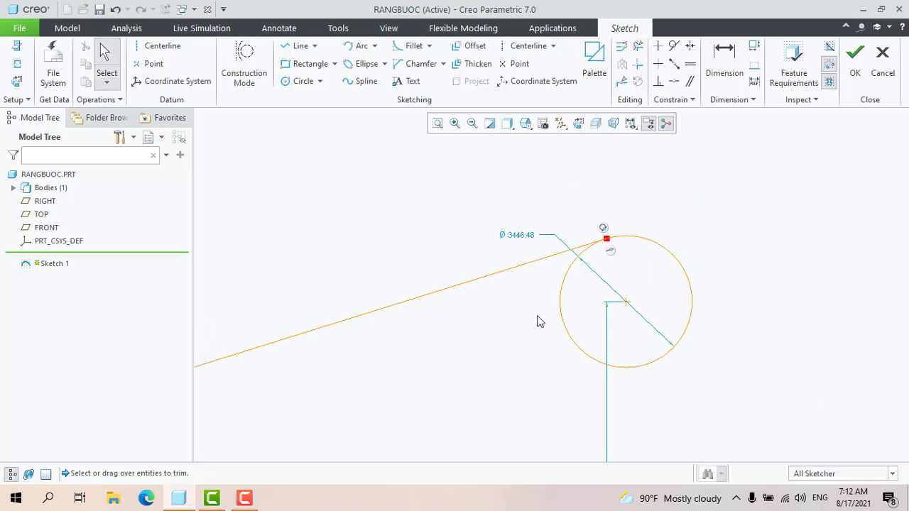
{"action": "scroll", "coordinate": [535, 320], "scroll_direction": "down", "scroll_amount": 4}
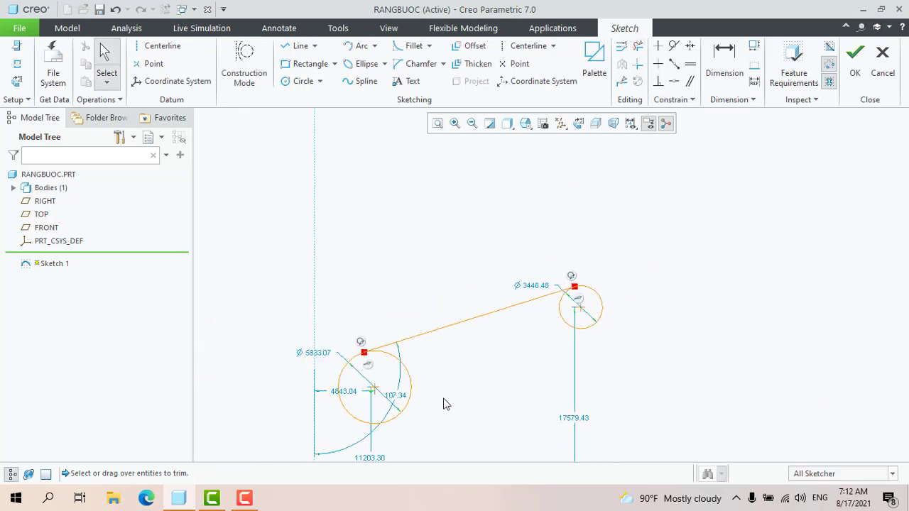
- Delete both circles and the tangent line together with their dimensions and constraints
{"action": "scroll", "coordinate": [343, 406], "scroll_direction": "up", "scroll_amount": 2}
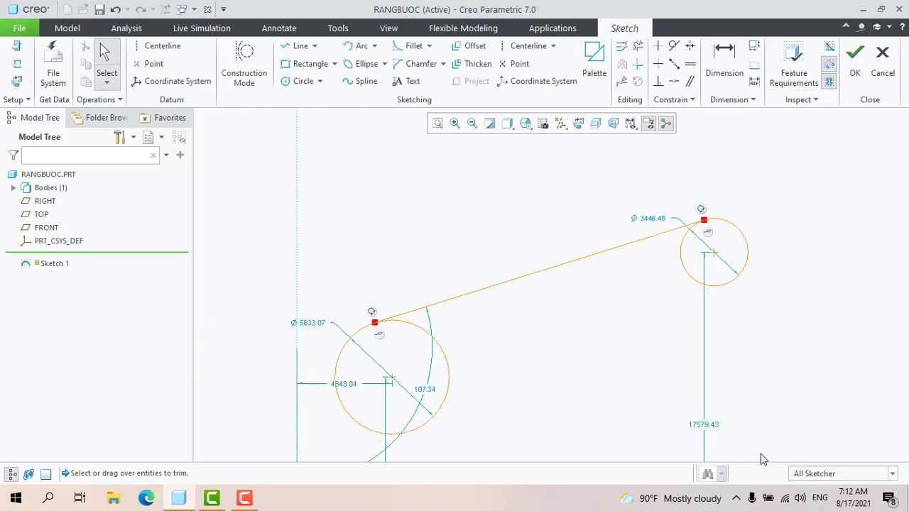
{"action": "left_click_drag", "start_coordinate": [331, 191], "coordinate": [768, 458]}
{"action": "key", "text": "Delete"}
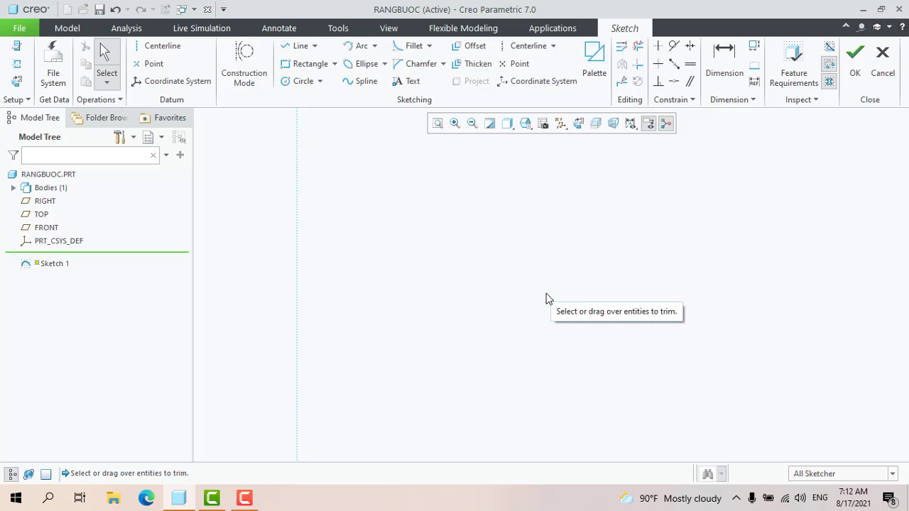
- Sketch two separate lines, perpendicular and equal in length: one rising from about 5239 to 15056 off the vertical reference, and a steep one starting at about 18724
{"action": "left_click", "coordinate": [295, 47]}
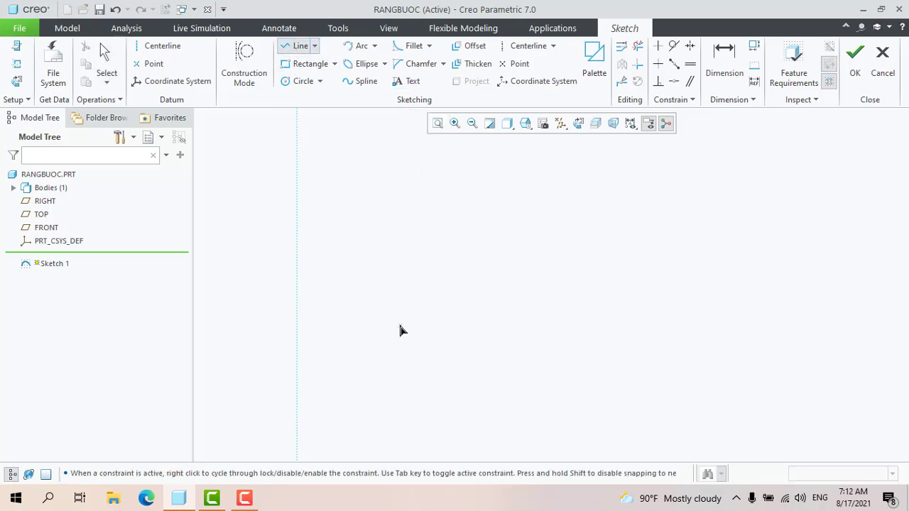
{"action": "left_click", "coordinate": [593, 244]}
{"action": "middle_click", "coordinate": [623, 240]}
{"action": "left_click", "coordinate": [663, 164]}
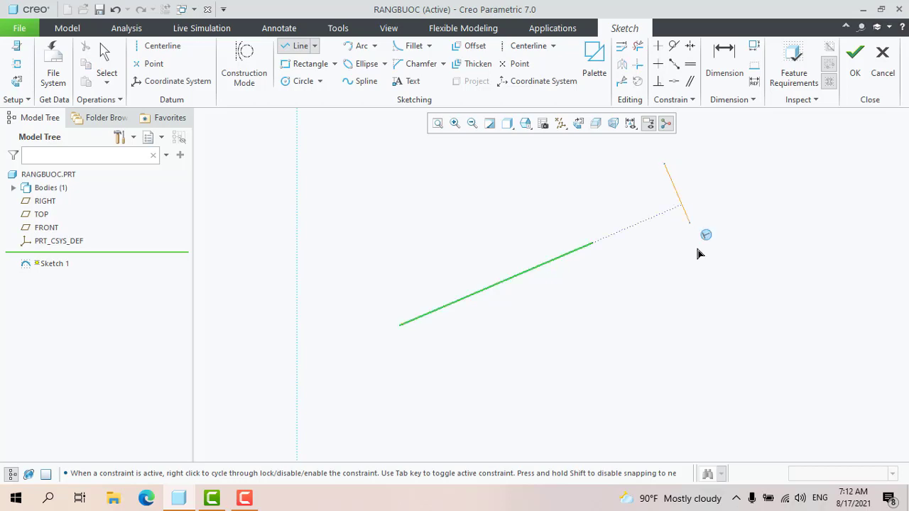
{"action": "left_click", "coordinate": [747, 356]}
{"action": "middle_click", "coordinate": [748, 351]}
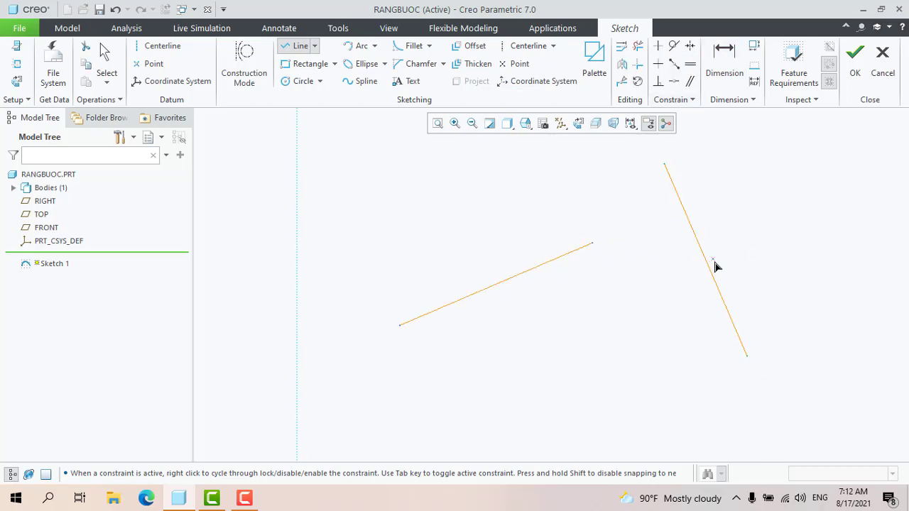
- Constrain the rising line's upper endpoint to coincide with the midpoint area of the steep line, forming a T shape
{"action": "left_click", "coordinate": [674, 63]}
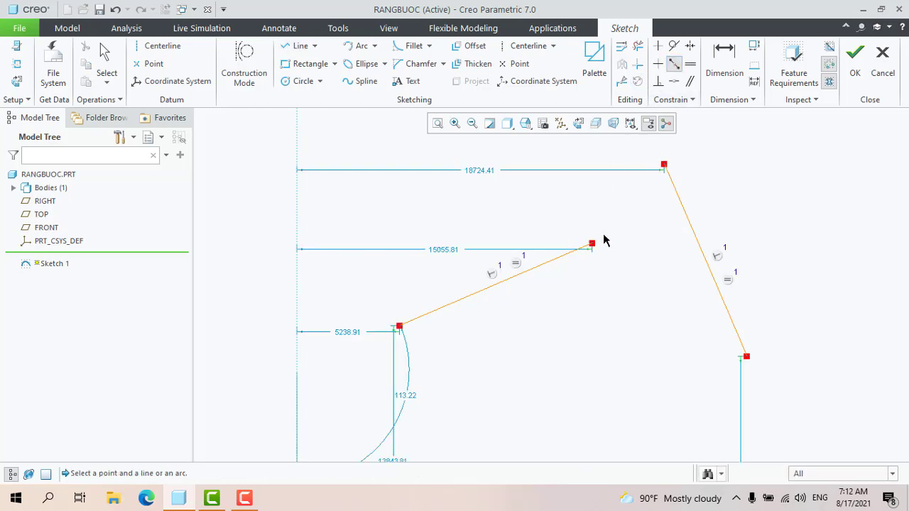
{"action": "left_click", "coordinate": [592, 245]}
{"action": "left_click", "coordinate": [707, 258]}
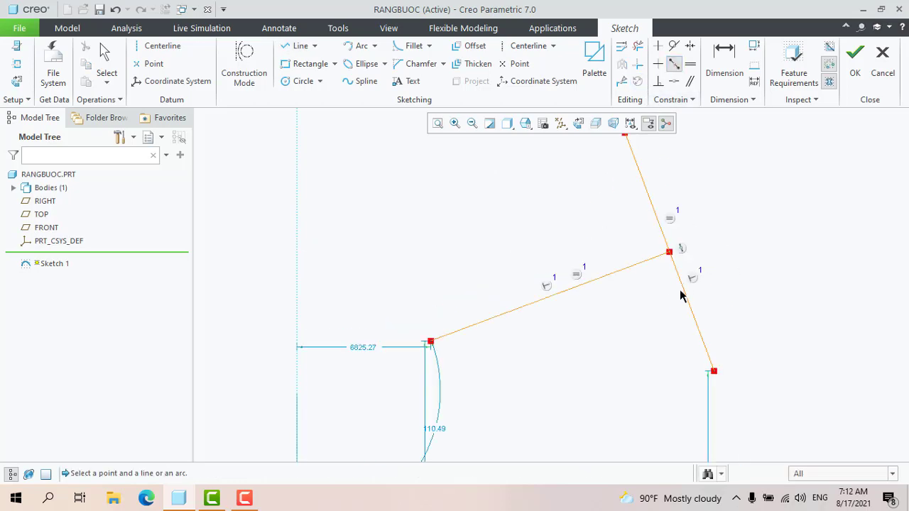
{"action": "scroll", "coordinate": [630, 300], "scroll_direction": "down", "scroll_amount": 3}
{"action": "middle_click", "coordinate": [664, 298]}
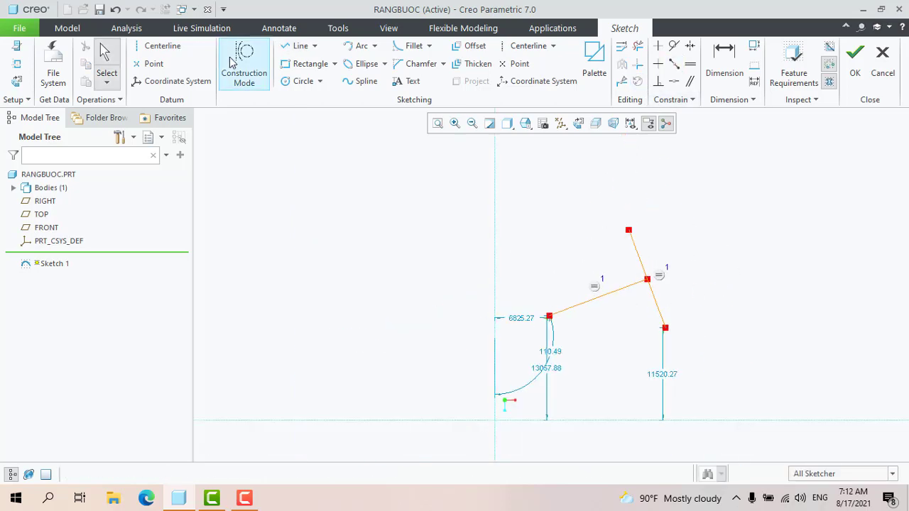
- Sketch a circle about 24820 in diameter beyond the T shape, centred about 42619 from the vertical reference and 27561 above the horizontal one
{"action": "left_click", "coordinate": [301, 81]}
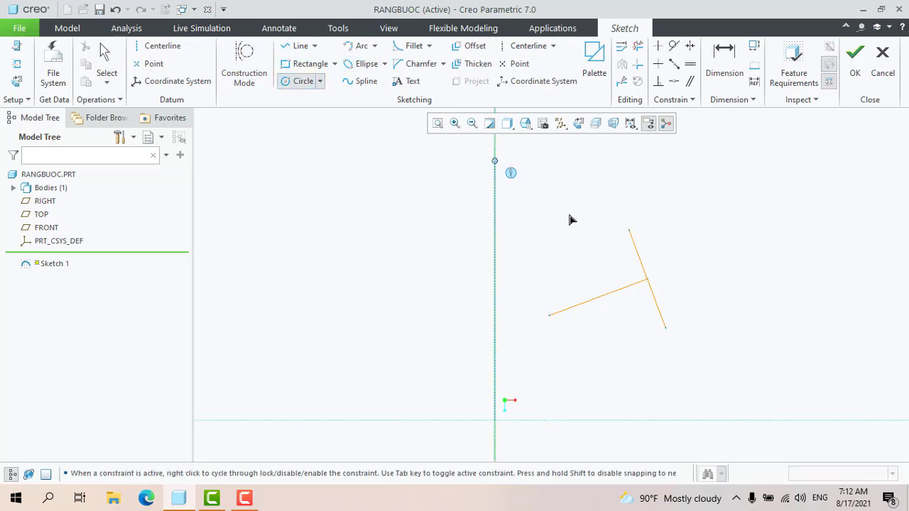
{"action": "left_click", "coordinate": [667, 217]}
{"action": "left_click", "coordinate": [702, 241]}
{"action": "middle_click", "coordinate": [398, 141]}
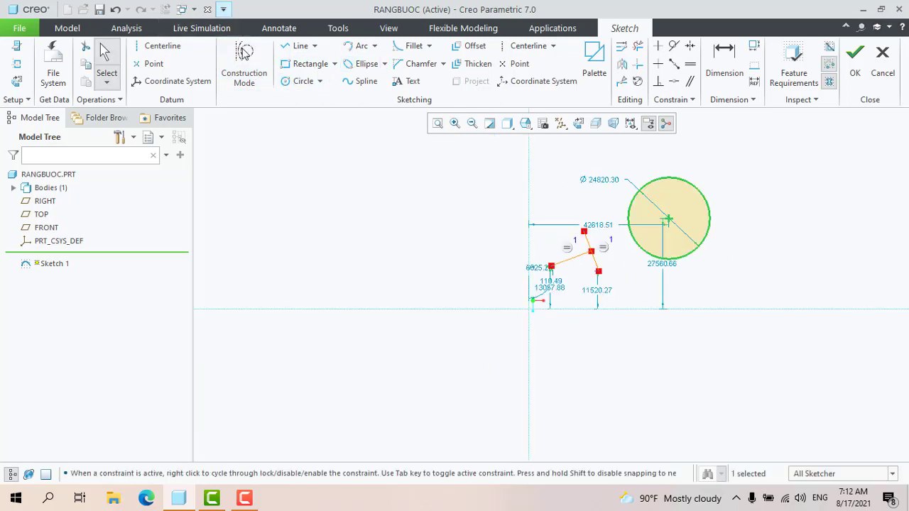
- Sketch a separate slanted line on the far side of the circle from the T shape, running down toward the circle
{"action": "left_click", "coordinate": [301, 47]}
{"action": "left_click", "coordinate": [843, 165]}
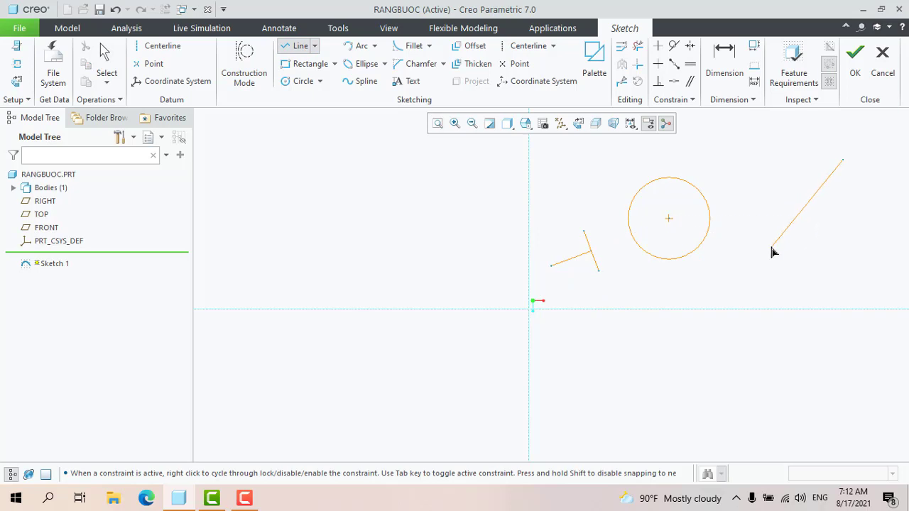
{"action": "left_click", "coordinate": [771, 249]}
{"action": "middle_click", "coordinate": [771, 249]}
{"action": "scroll", "coordinate": [728, 208], "scroll_direction": "up", "scroll_amount": 3}
{"action": "scroll", "coordinate": [704, 252], "scroll_direction": "down", "scroll_amount": 2}
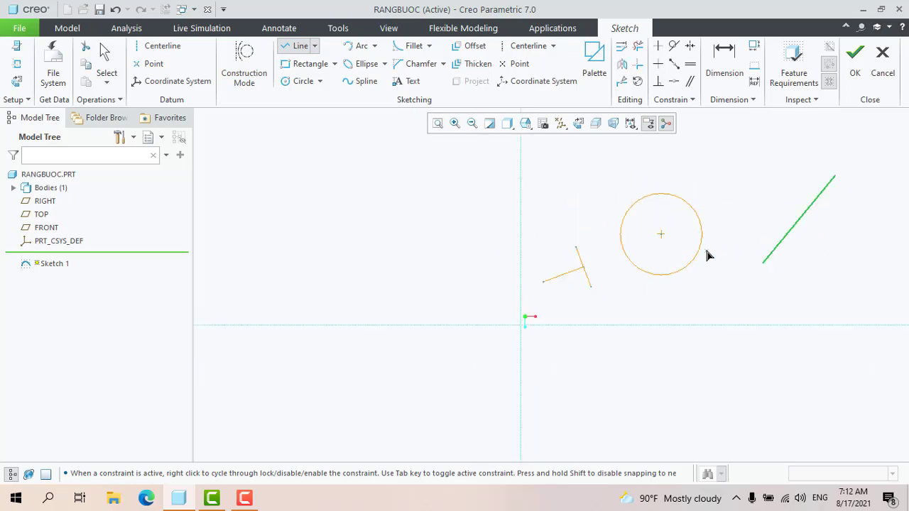
- Constrain the slanted line on the far side of the circle to be horizontal
{"action": "middle_click", "coordinate": [660, 238]}
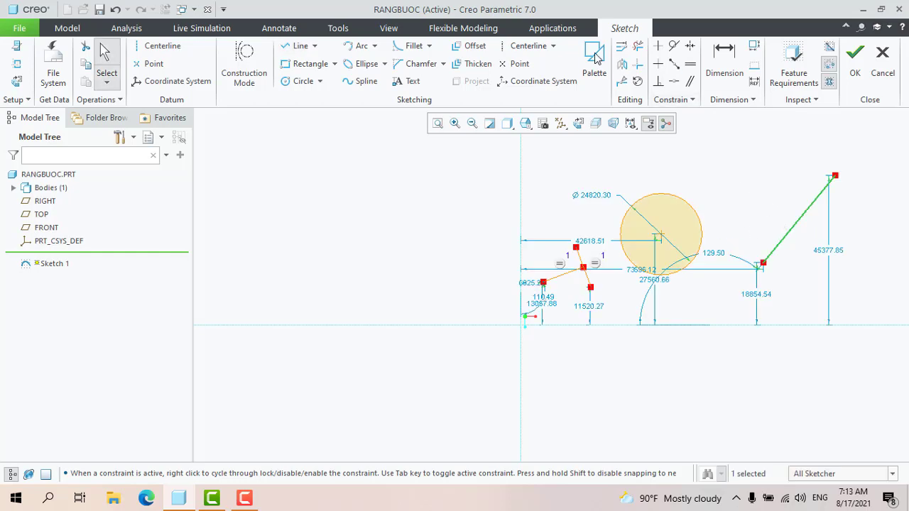
{"action": "left_click", "coordinate": [660, 63]}
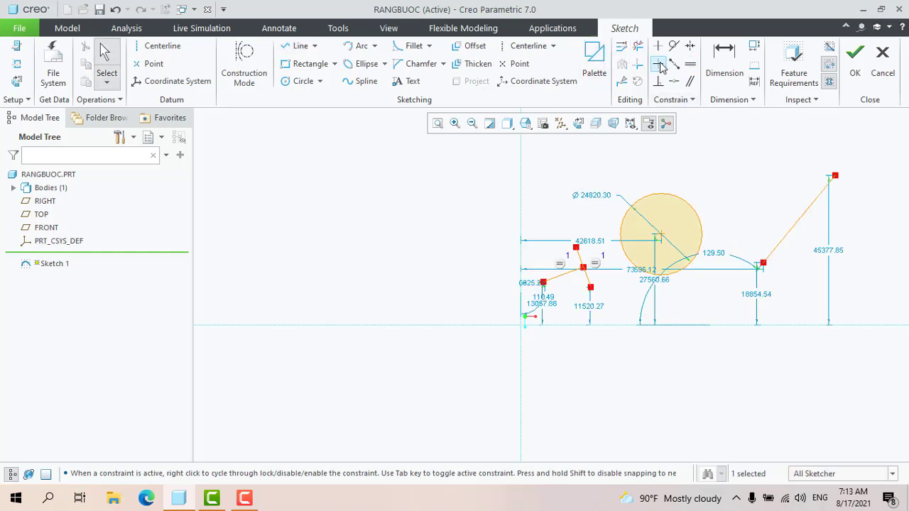
{"action": "left_click", "coordinate": [660, 64]}
{"action": "left_click", "coordinate": [788, 239]}
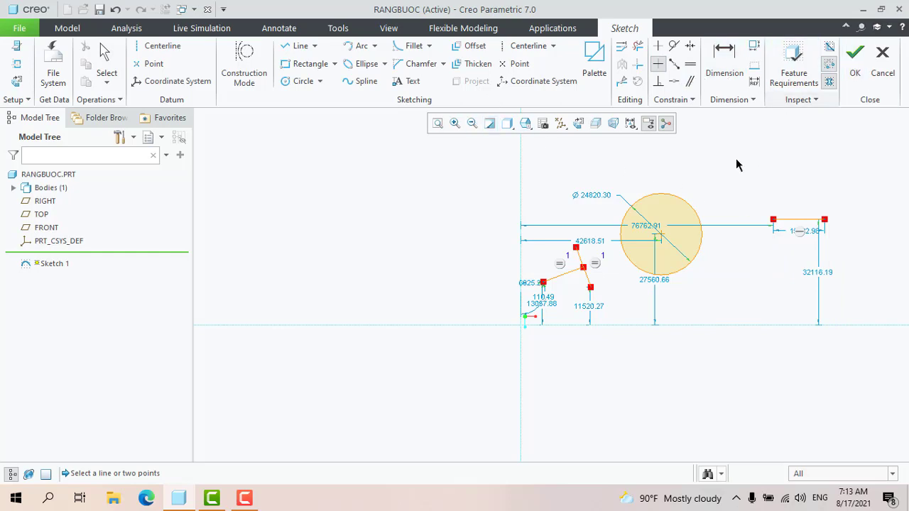
- Apply a Midpoint constraint placing the circle's centre at the midpoint of the horizontal line
{"action": "scroll", "coordinate": [717, 186], "scroll_direction": "up", "scroll_amount": 2}
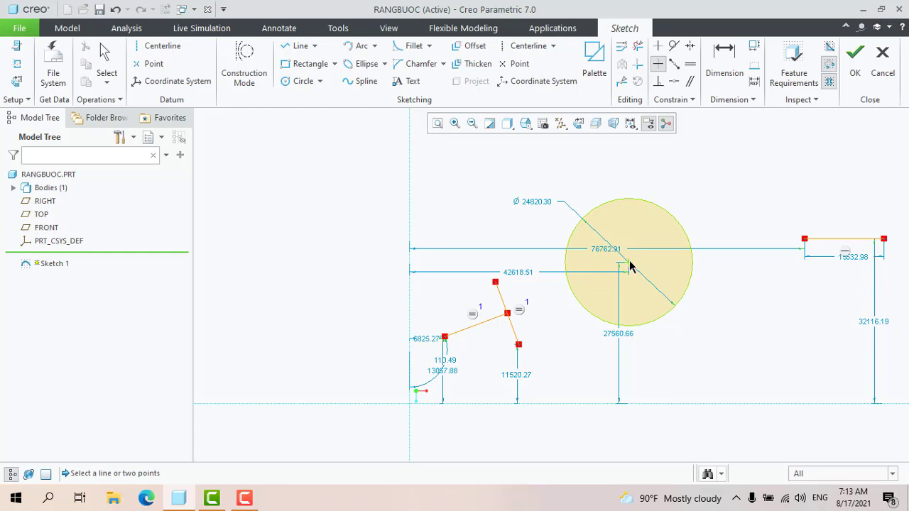
{"action": "left_click", "coordinate": [675, 66]}
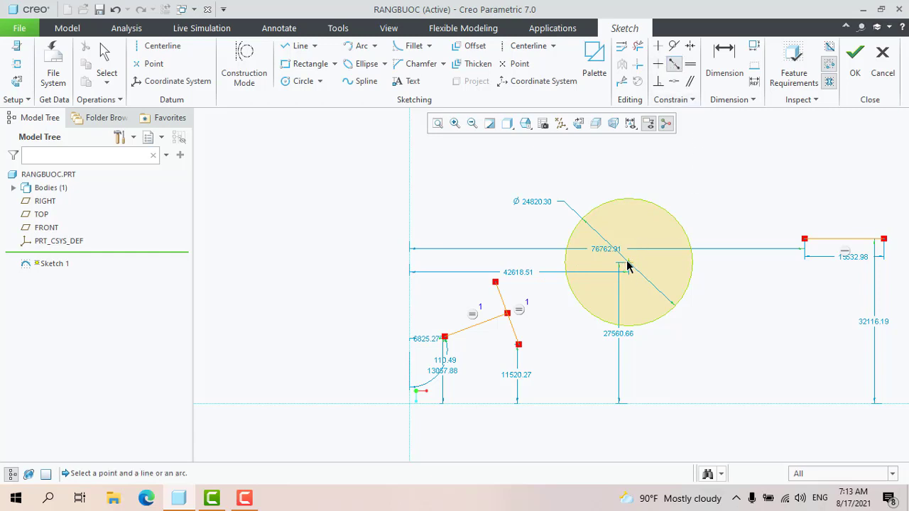
{"action": "left_click", "coordinate": [627, 266]}
{"action": "left_click", "coordinate": [849, 239]}
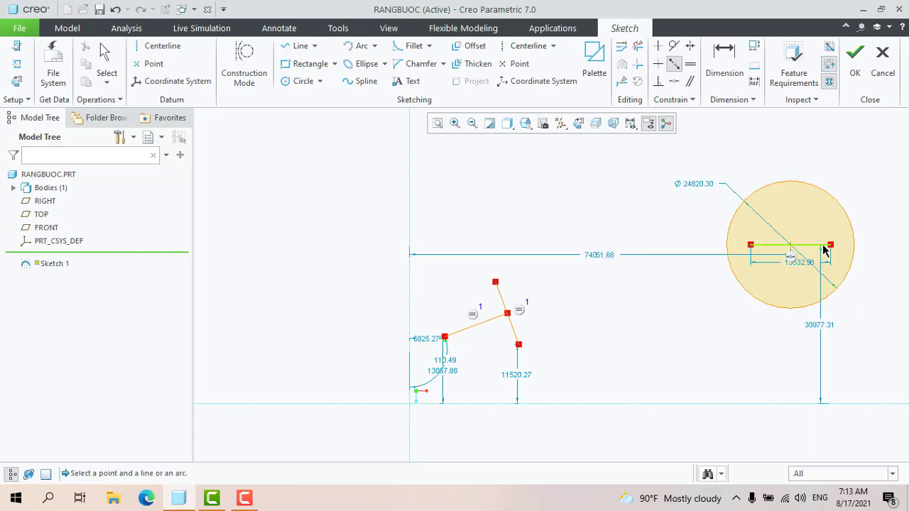
{"action": "scroll", "coordinate": [742, 223], "scroll_direction": "up", "scroll_amount": 4}
{"action": "middle_click", "coordinate": [612, 286]}
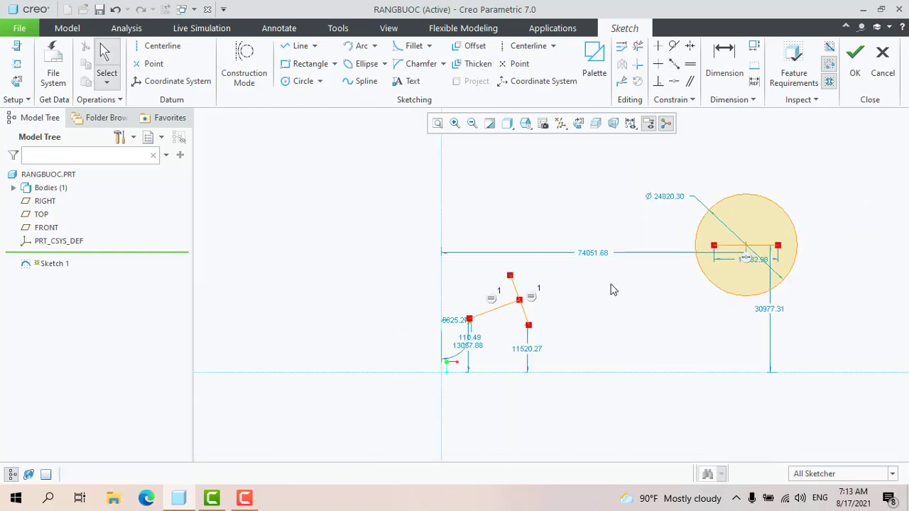
- Delete all the sketched geometry, including the T shape, the circle and the horizontal line
{"action": "mouse_move", "coordinate": [823, 328]}
{"action": "left_mouse_down"}
{"action": "mouse_move", "coordinate": [438, 304]}
{"action": "mouse_move", "coordinate": [509, 182]}
{"action": "mouse_move", "coordinate": [458, 196]}
{"action": "left_mouse_up"}
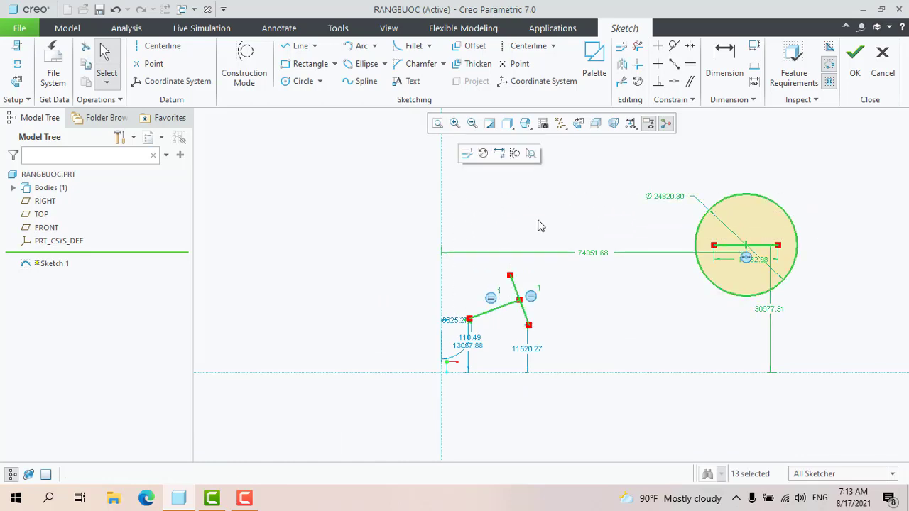
{"action": "key", "text": "Delete"}
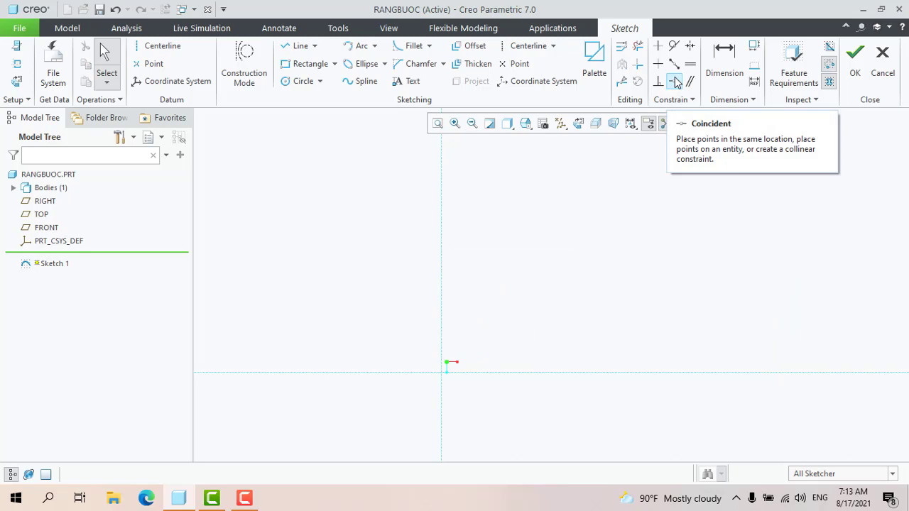
{"action": "left_click", "coordinate": [675, 82]}
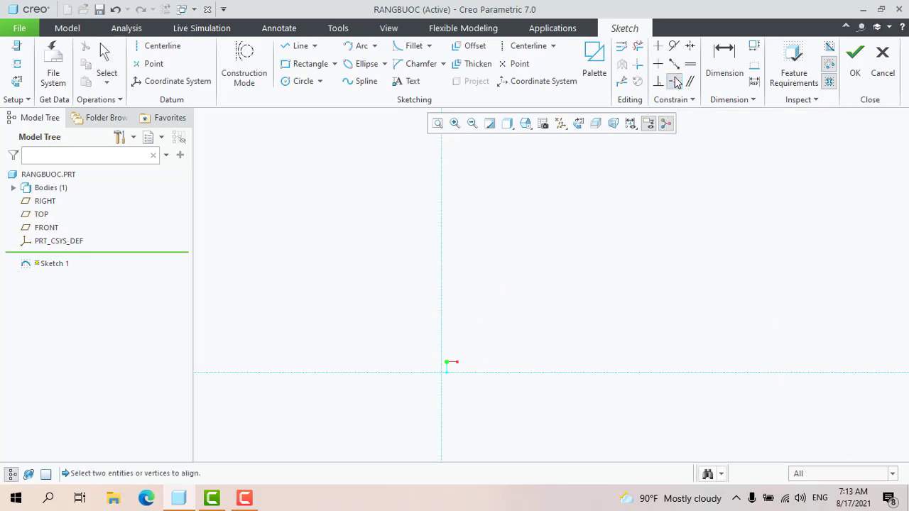
{"action": "middle_click", "coordinate": [635, 204]}
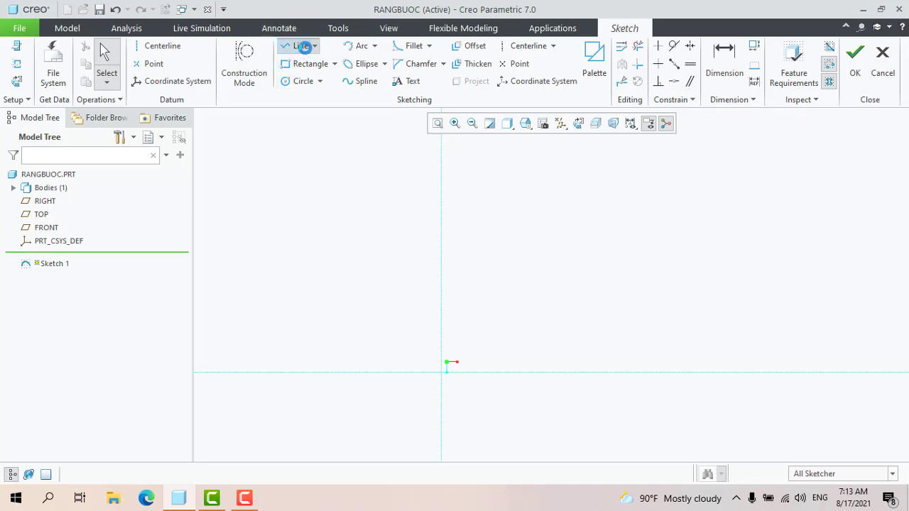
- Sketch two separate slanted lines: one rising from about 20633 to 40394 off the vertical reference, the other descending from about 48493 off it
{"action": "left_click", "coordinate": [304, 47]}
{"action": "left_click", "coordinate": [526, 327]}
{"action": "left_click", "coordinate": [608, 204]}
{"action": "middle_click", "coordinate": [661, 202]}
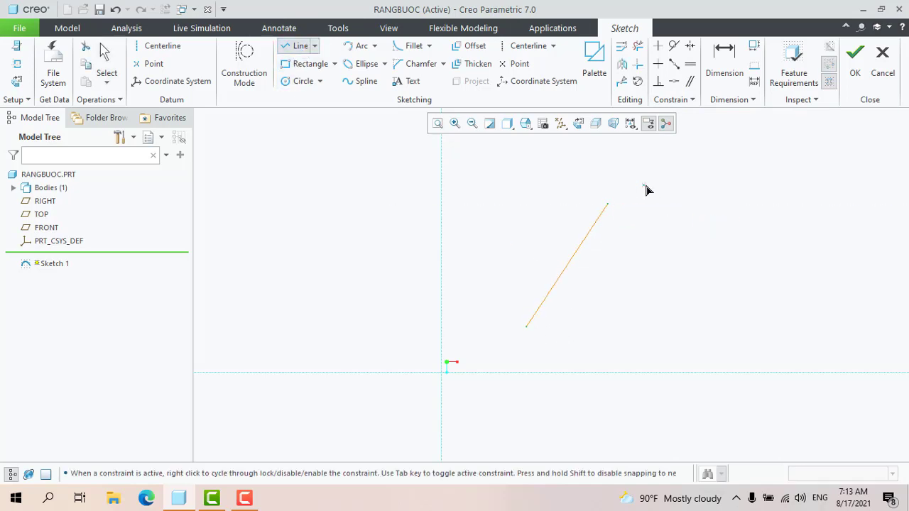
{"action": "left_click", "coordinate": [641, 169]}
{"action": "left_click", "coordinate": [718, 321]}
{"action": "middle_click", "coordinate": [772, 315]}
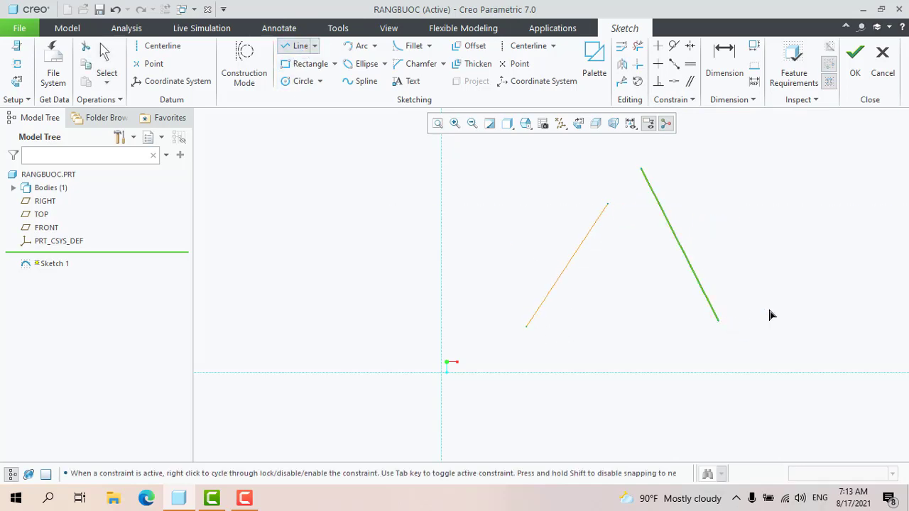
{"action": "middle_click", "coordinate": [772, 315]}
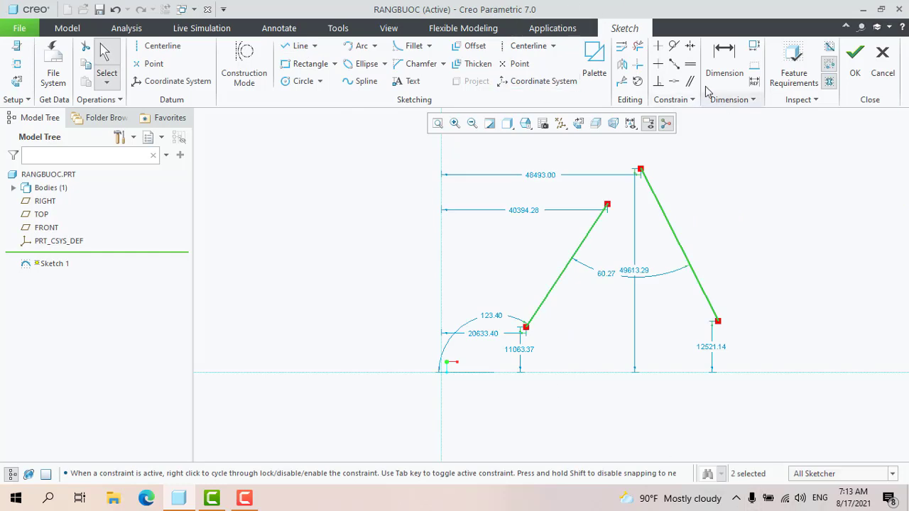
- Constrain the rising line to be coincident with the descending line's upper endpoint
{"action": "left_click", "coordinate": [676, 82]}
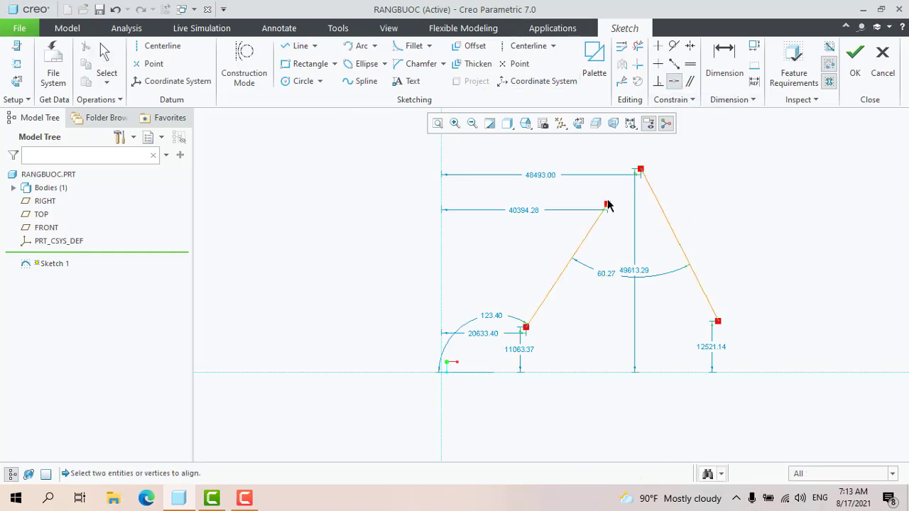
{"action": "left_click", "coordinate": [639, 170]}
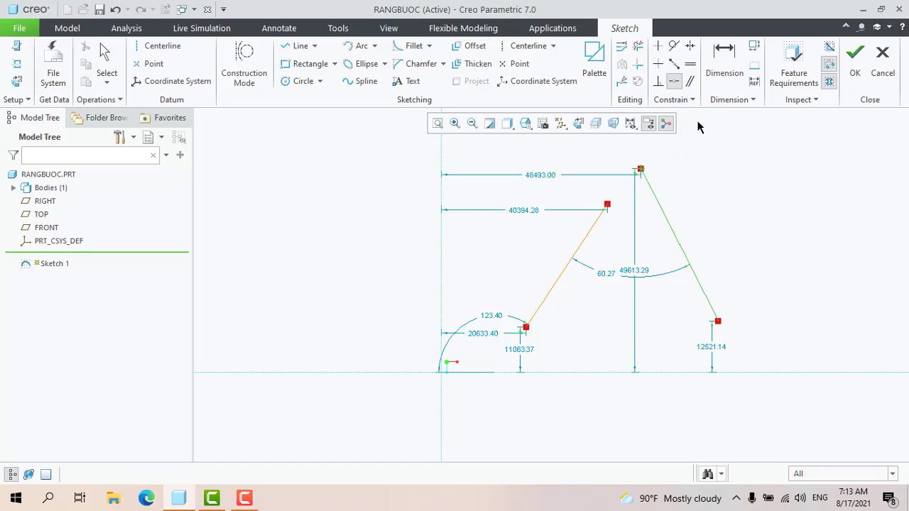
{"action": "left_click", "coordinate": [673, 82]}
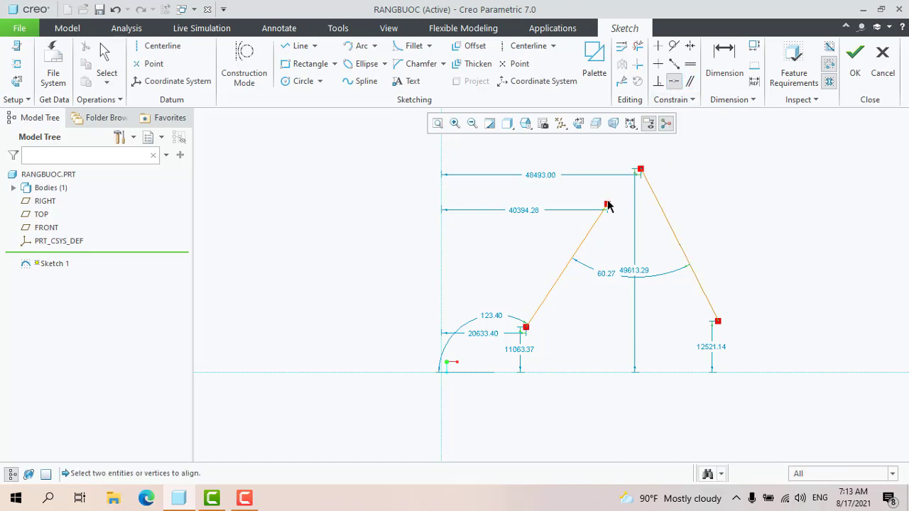
{"action": "left_click", "coordinate": [640, 171]}
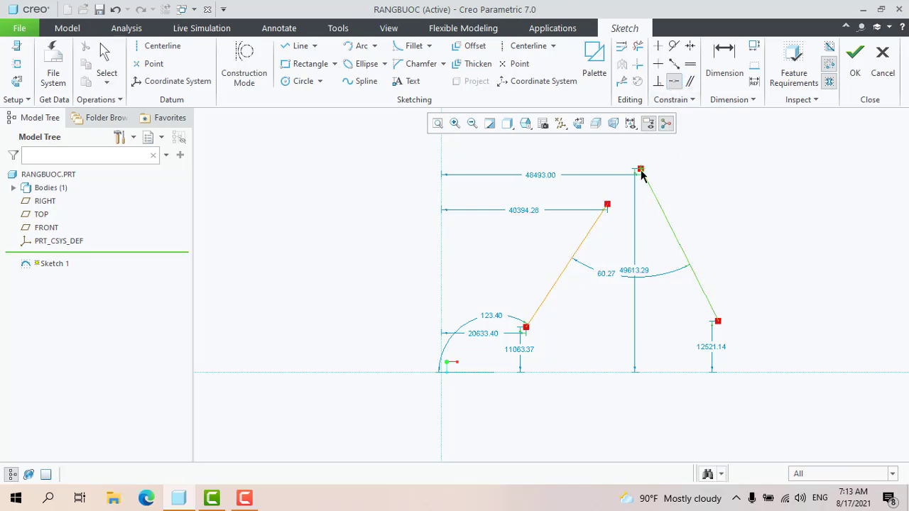
{"action": "left_click", "coordinate": [608, 206]}
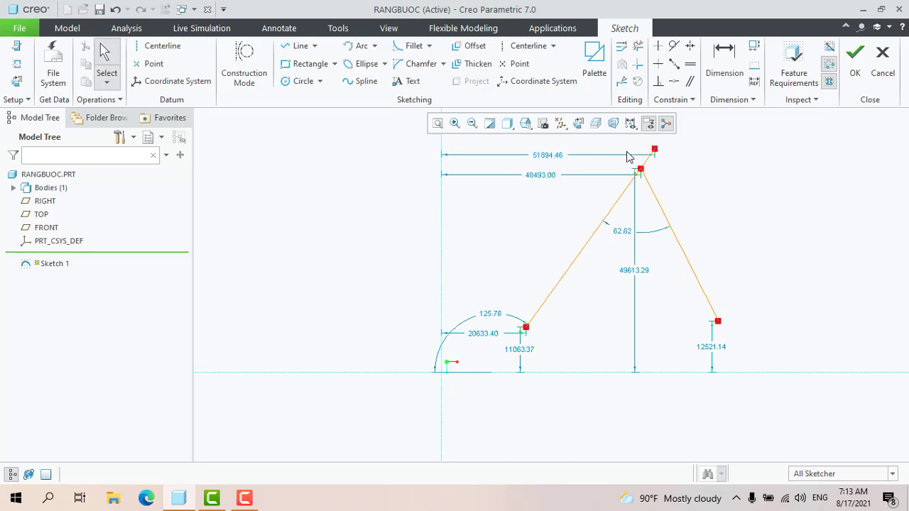
- Sketch a circle about 27952 in diameter beyond the two lines, centred about 86175 from the vertical reference and 60263 above the horizontal one
{"action": "scroll", "coordinate": [523, 229], "scroll_direction": "down", "scroll_amount": 5}
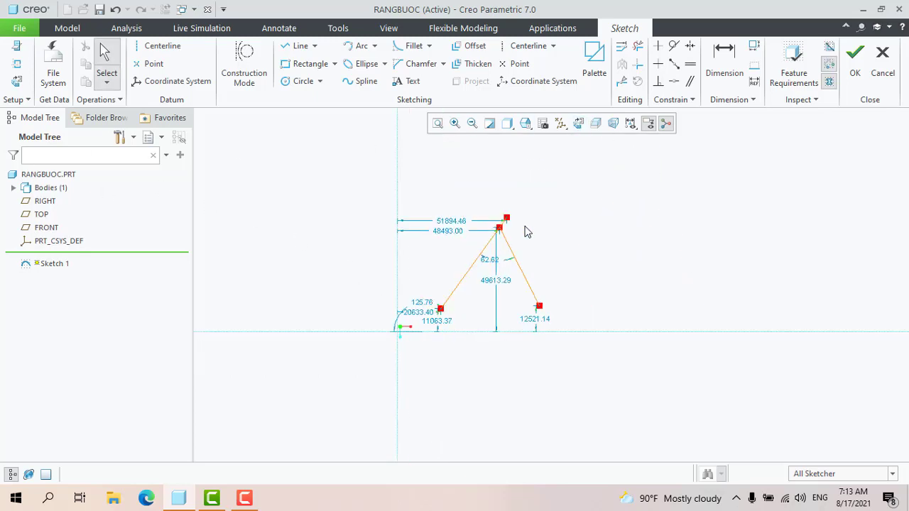
{"action": "scroll", "coordinate": [522, 228], "scroll_direction": "up", "scroll_amount": 4}
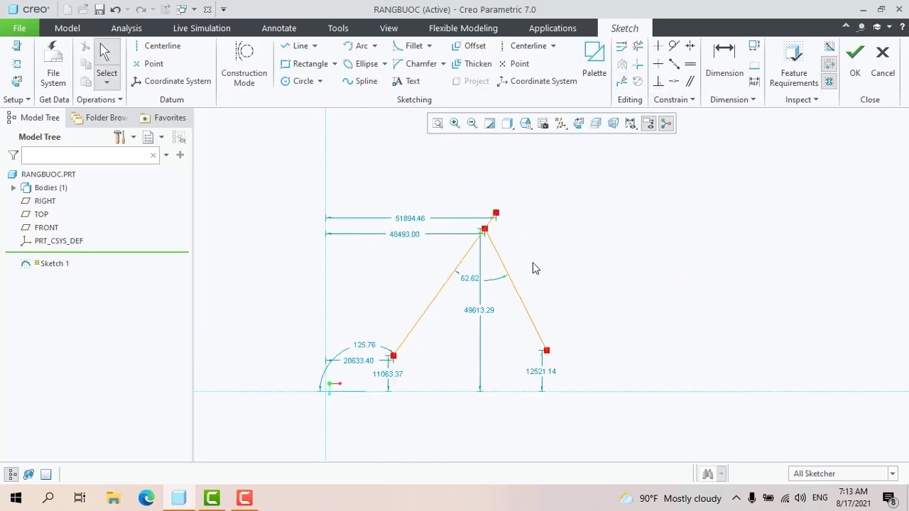
{"action": "left_click", "coordinate": [303, 81]}
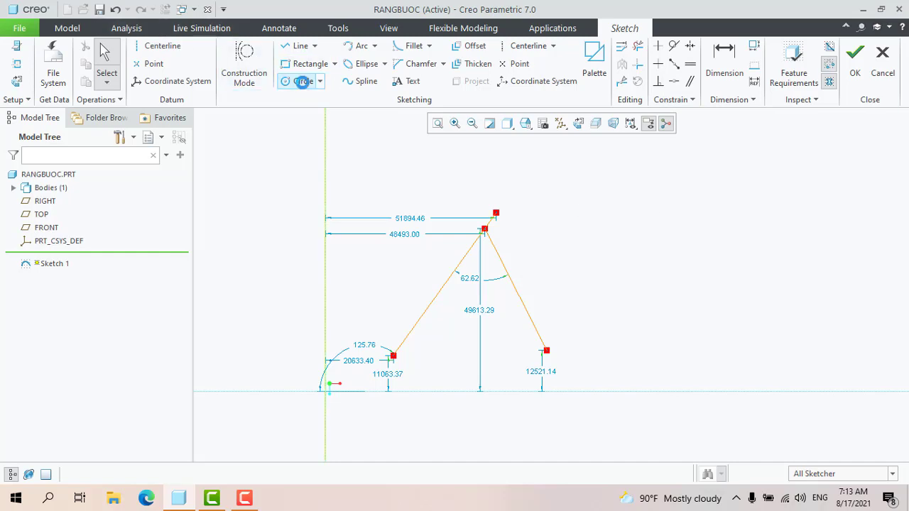
{"action": "left_click", "coordinate": [608, 193]}
{"action": "left_click", "coordinate": [639, 232]}
{"action": "middle_click", "coordinate": [806, 252]}
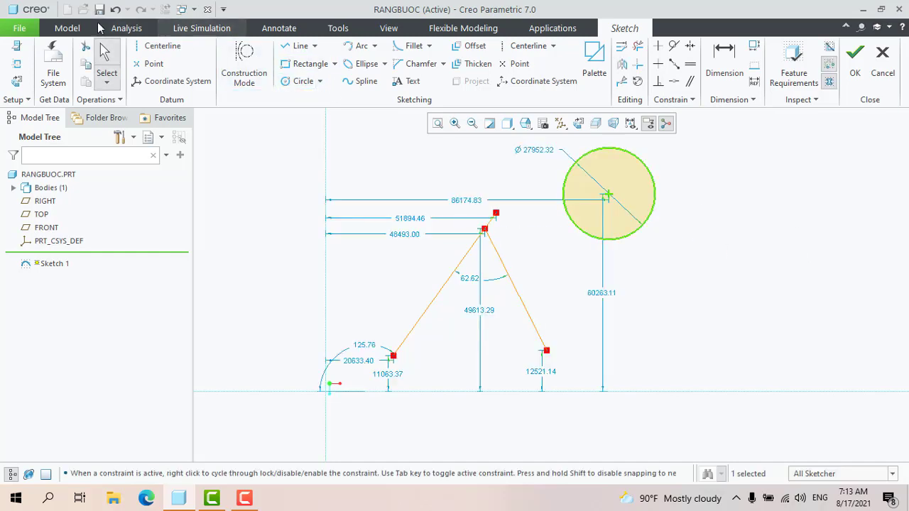
{"action": "left_click", "coordinate": [297, 45]}
{"action": "left_click", "coordinate": [792, 201]}
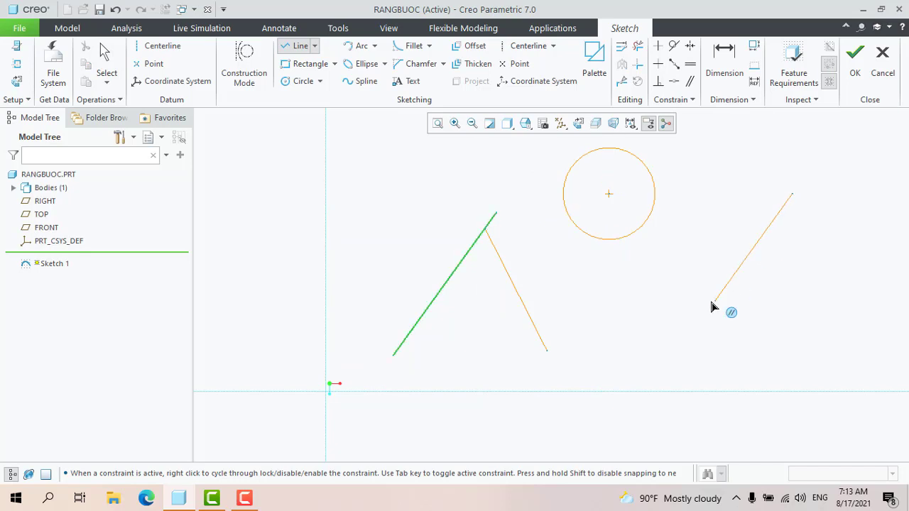
{"action": "middle_click", "coordinate": [710, 305]}
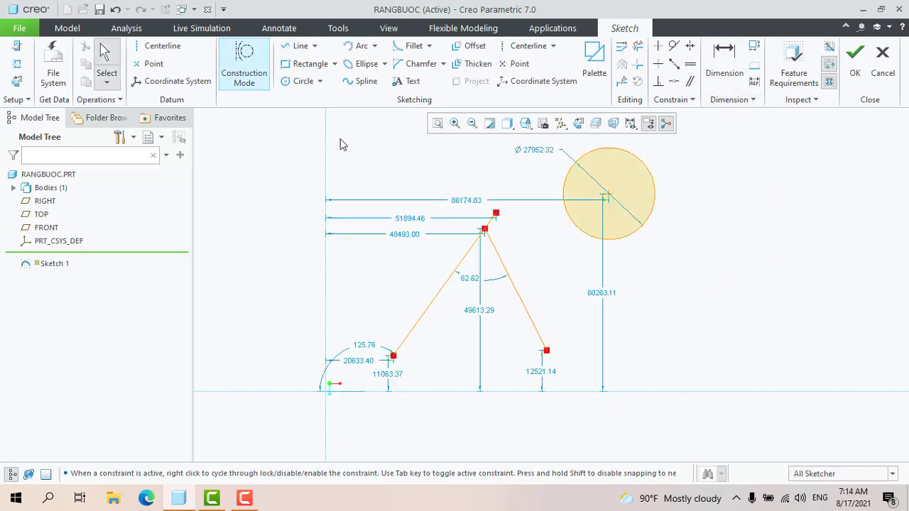
- Sketch one slanted line beyond the circle, descending from about 90004 to 32664 above the horizontal reference, with its lower end about 129032 off the vertical one
{"action": "scroll", "coordinate": [503, 275], "scroll_direction": "down", "scroll_amount": 3}
{"action": "left_click", "coordinate": [301, 47]}
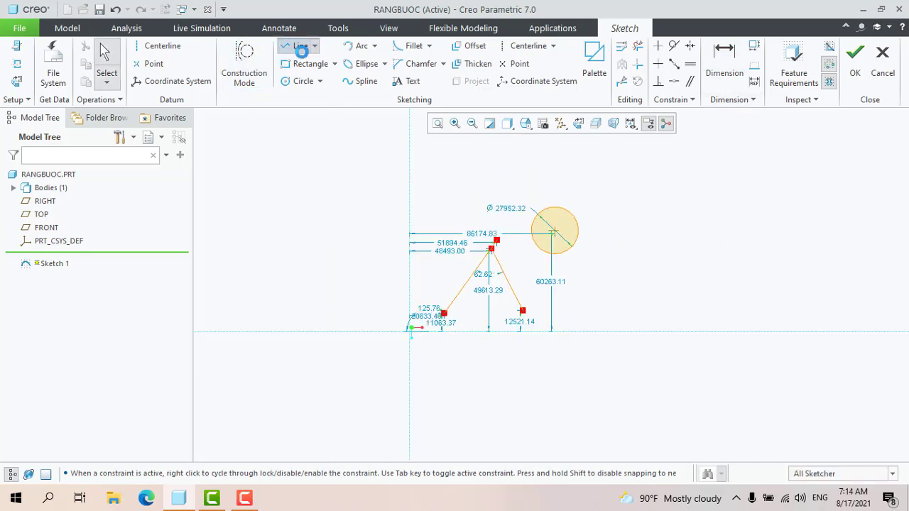
{"action": "left_click", "coordinate": [675, 180]}
{"action": "left_click", "coordinate": [627, 277]}
{"action": "left_click", "coordinate": [500, 303]}
{"action": "middle_click", "coordinate": [545, 321]}
{"action": "key", "text": "ctrl+z"}
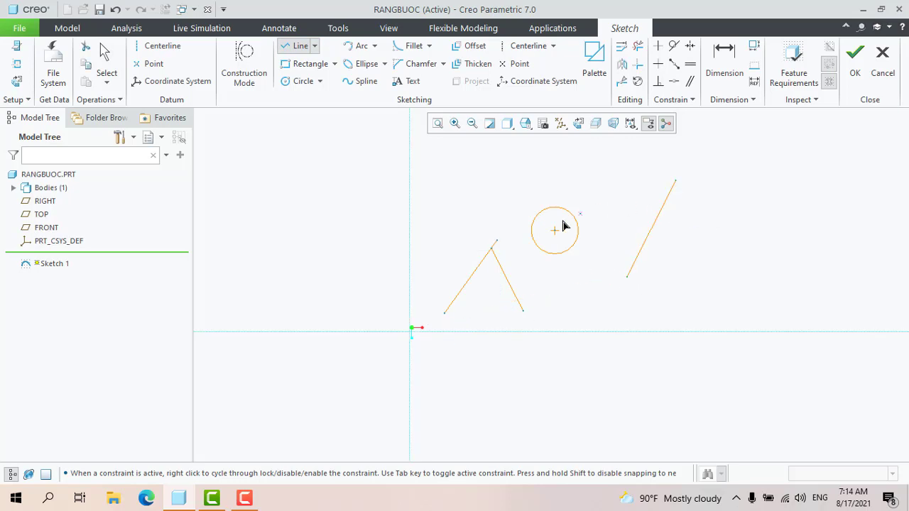
- Constrain the lower endpoint of the slanted line beyond the circle to coincide with the circle's centre
{"action": "scroll", "coordinate": [561, 223], "scroll_direction": "up", "scroll_amount": 2}
{"action": "left_click", "coordinate": [673, 82]}
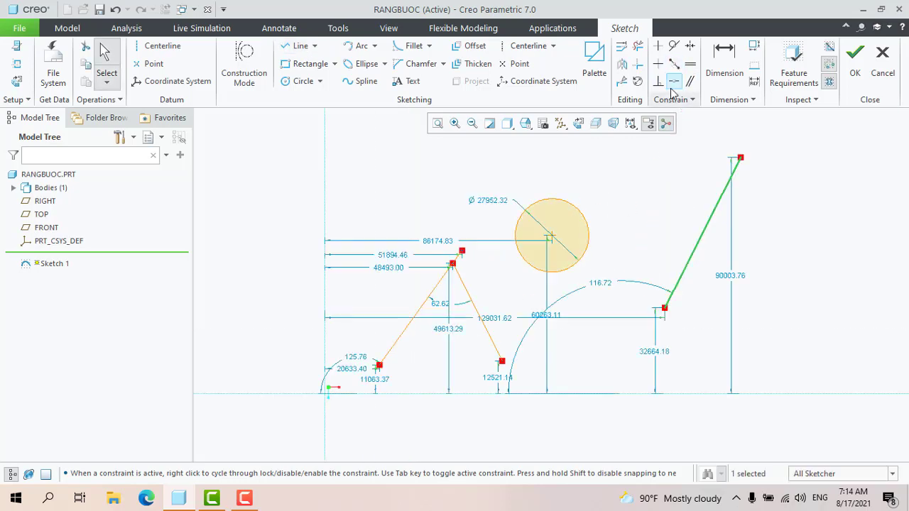
{"action": "left_click", "coordinate": [664, 309]}
{"action": "left_click", "coordinate": [550, 238]}
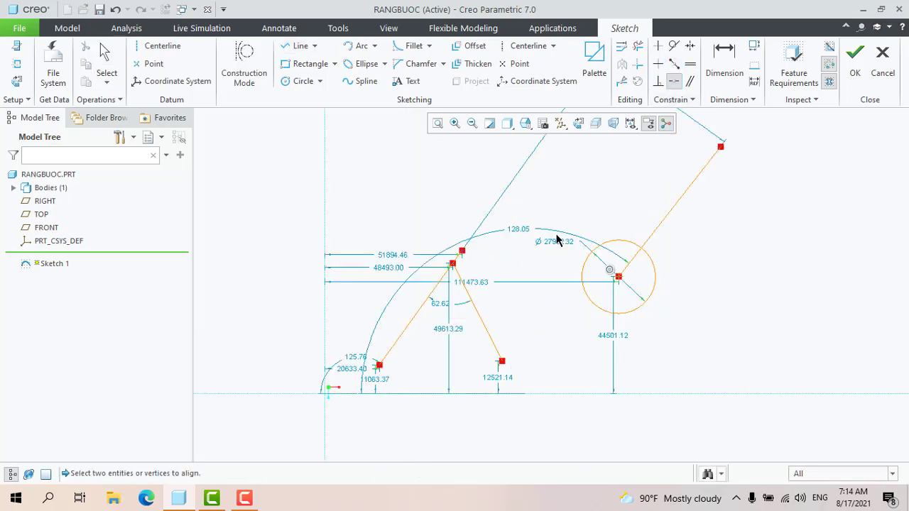
{"action": "middle_click", "coordinate": [555, 265]}
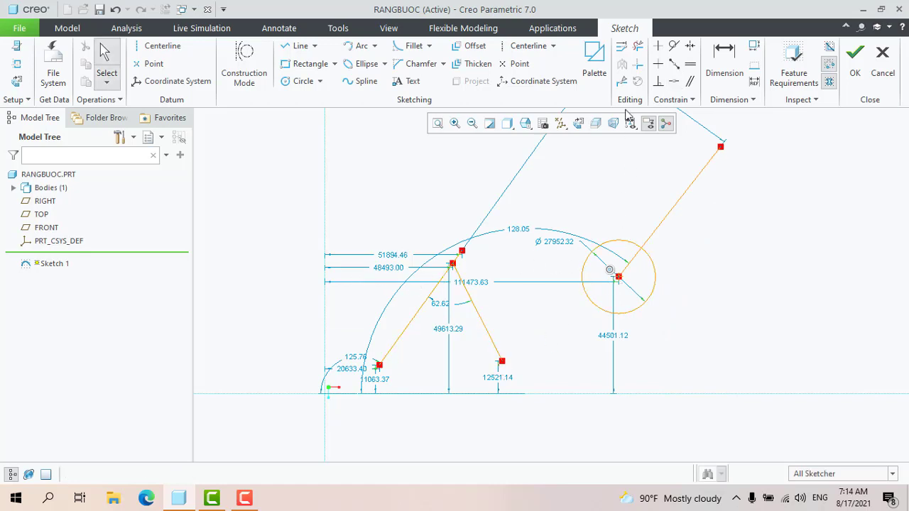
- Constrain the descending line of the joined pair to be coincident with the circle's centre
{"action": "left_click", "coordinate": [674, 82]}
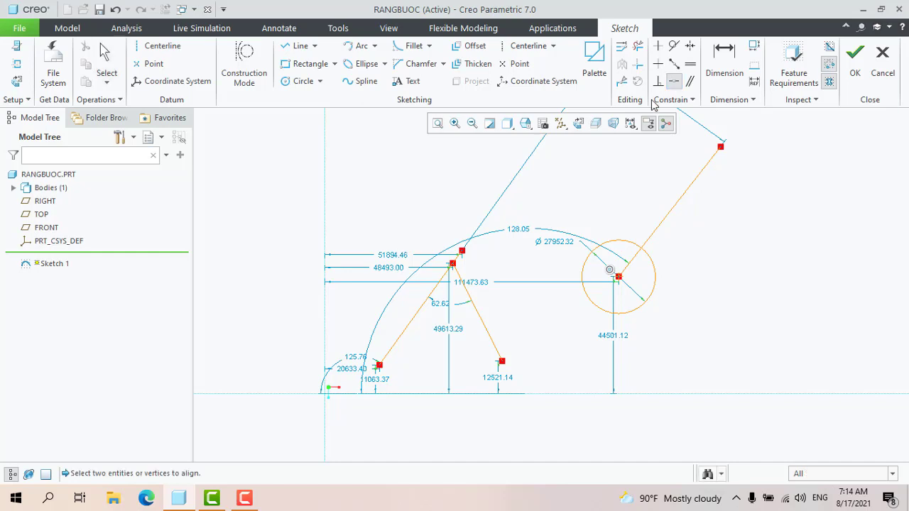
{"action": "left_click", "coordinate": [502, 363]}
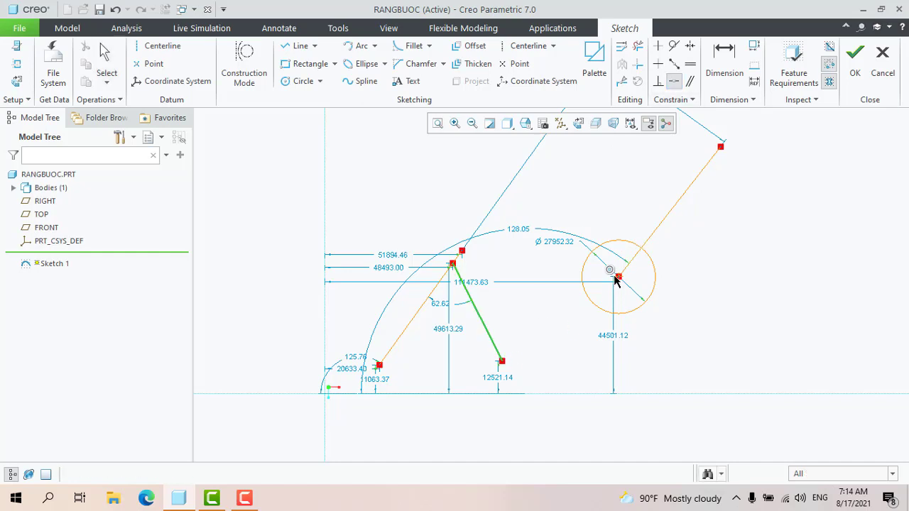
{"action": "left_click", "coordinate": [618, 276]}
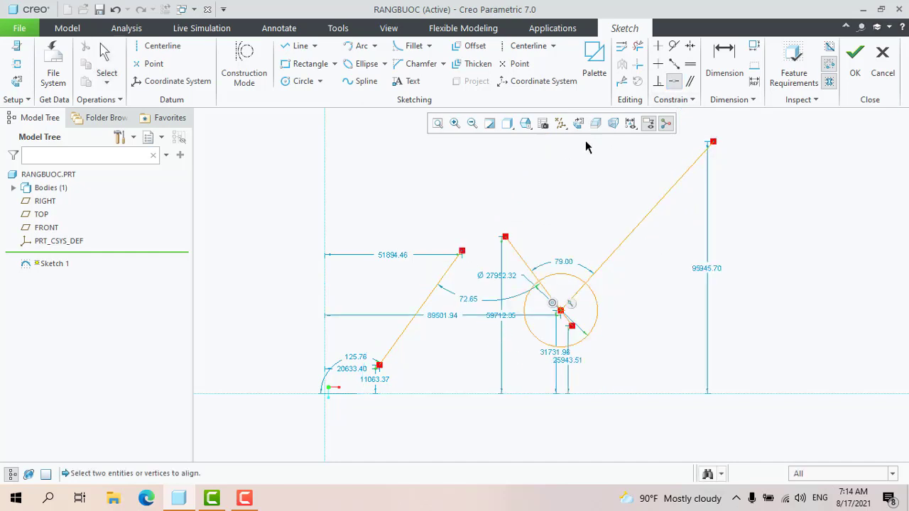
- Constrain the upper endpoint of the descending line to coincide with the upper endpoint of the first slanted line
{"action": "left_click", "coordinate": [462, 255]}
{"action": "middle_click", "coordinate": [464, 238]}
{"action": "scroll", "coordinate": [459, 259], "scroll_direction": "up", "scroll_amount": 2}
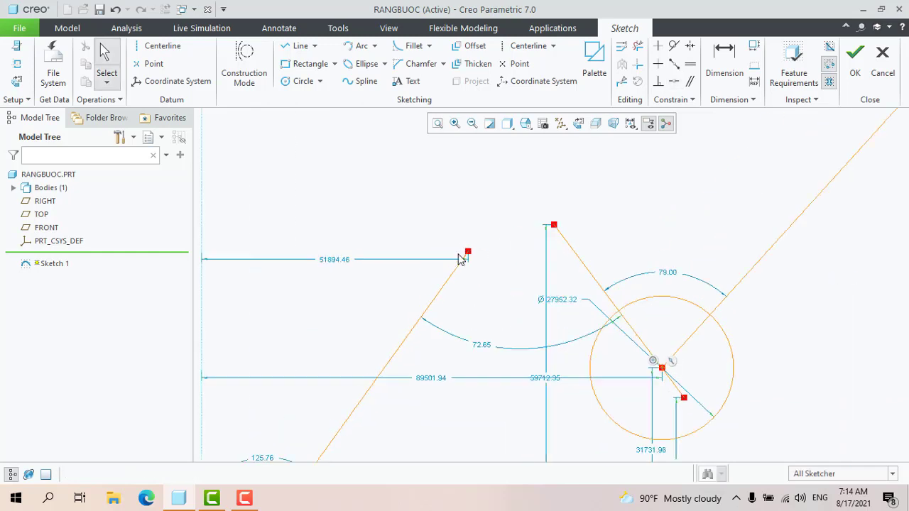
{"action": "left_click", "coordinate": [673, 84]}
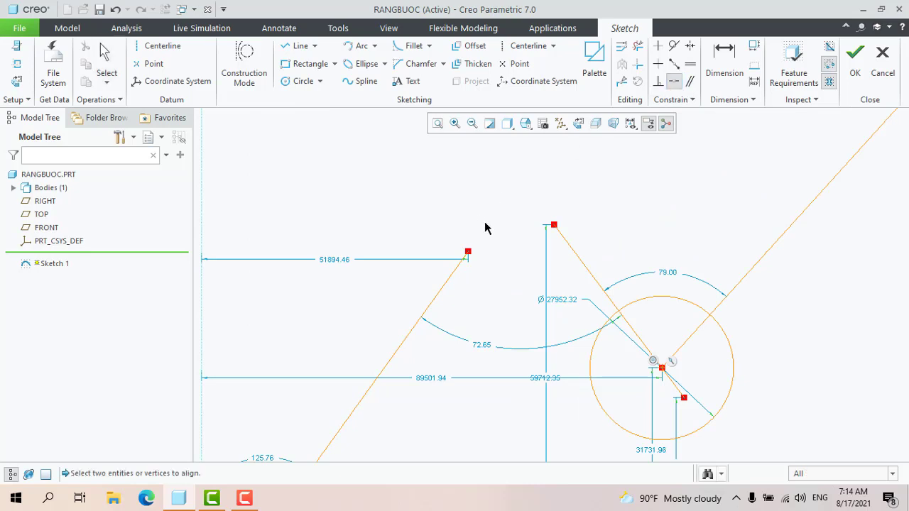
{"action": "left_click", "coordinate": [553, 226]}
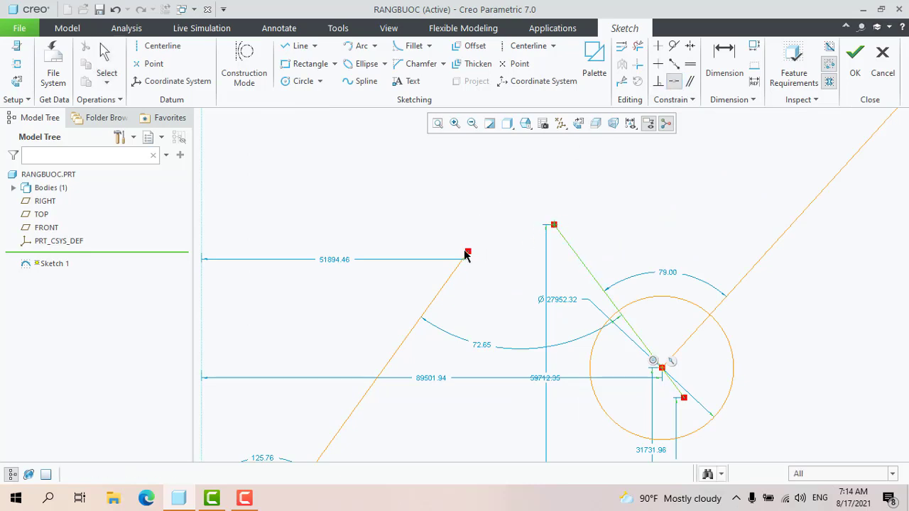
{"action": "left_click", "coordinate": [467, 252]}
{"action": "scroll", "coordinate": [502, 252], "scroll_direction": "up", "scroll_amount": 3}
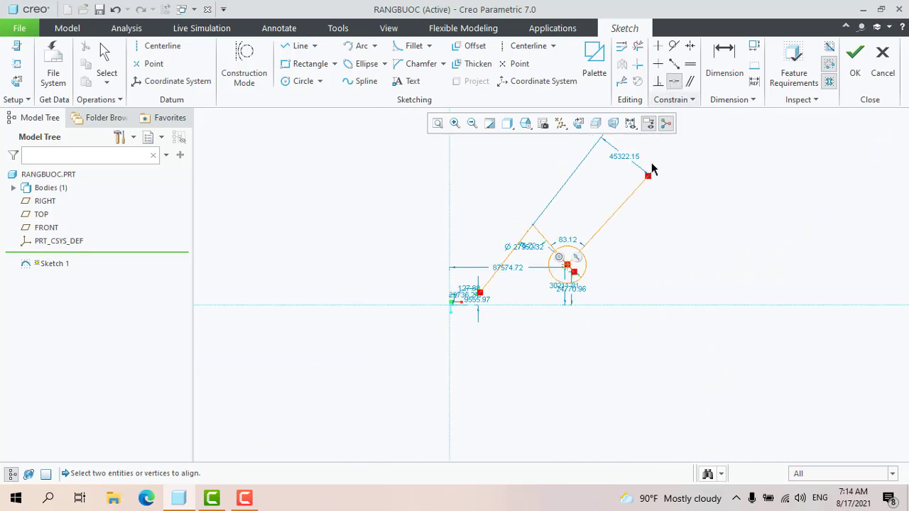
{"action": "middle_click", "coordinate": [628, 245]}
- Delete all the sketched lines and the circle so that only the references remain
{"action": "scroll", "coordinate": [616, 266], "scroll_direction": "down", "scroll_amount": 4}
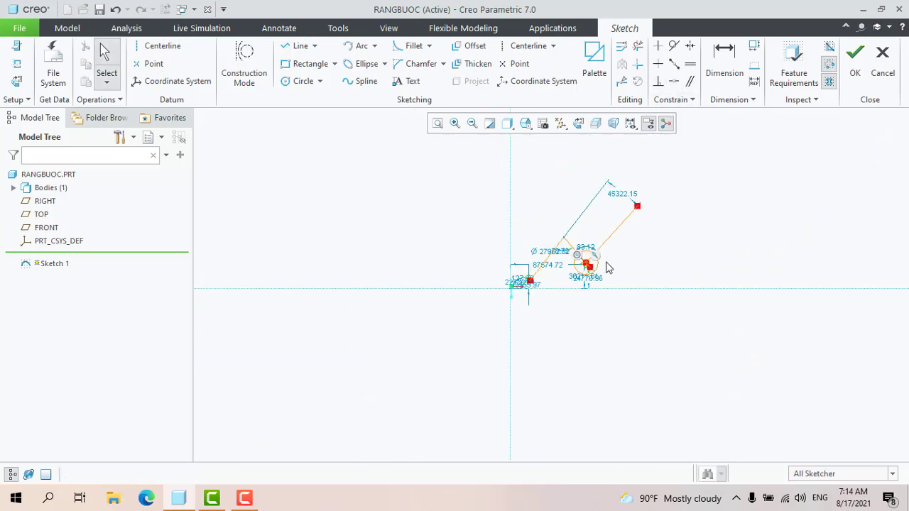
{"action": "mouse_move", "coordinate": [553, 191]}
{"action": "left_mouse_down"}
{"action": "mouse_move", "coordinate": [652, 267]}
{"action": "mouse_move", "coordinate": [641, 266]}
{"action": "left_mouse_up"}
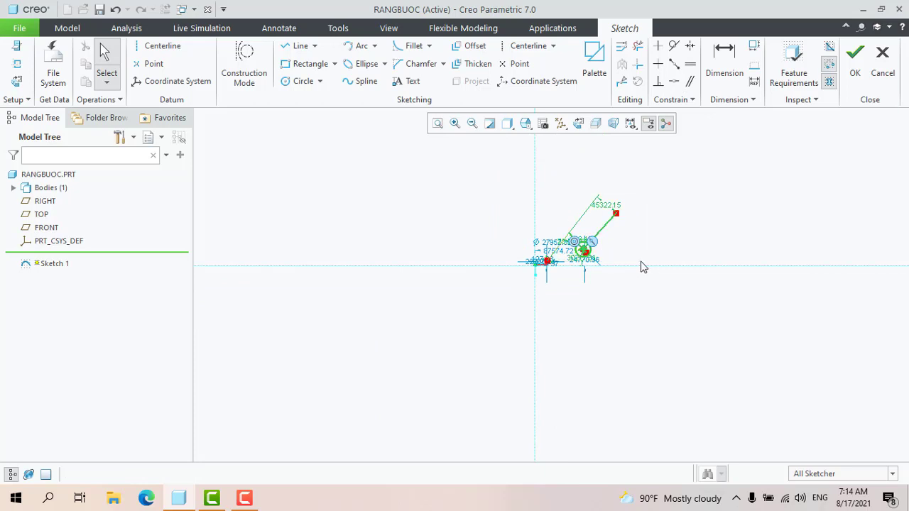
{"action": "key", "text": "Delete"}
{"action": "scroll", "coordinate": [568, 230], "scroll_direction": "down", "scroll_amount": 6}
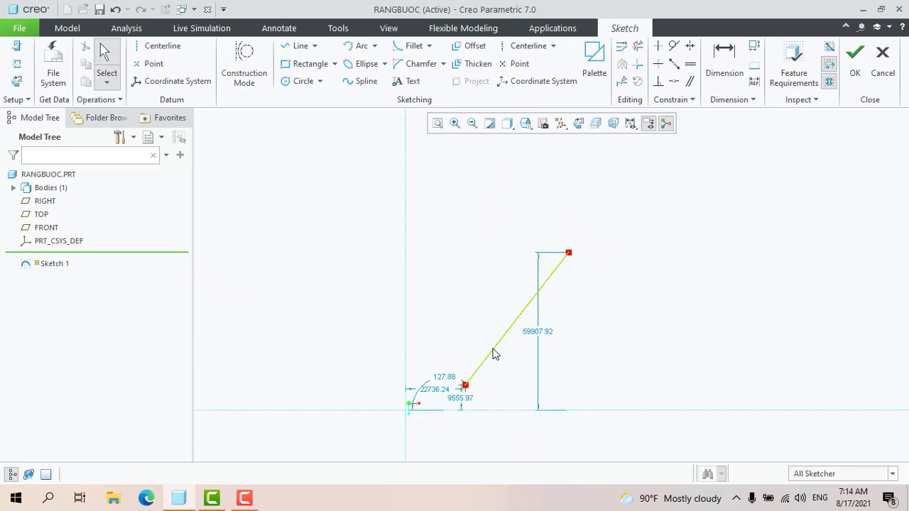
{"action": "key", "text": "Delete"}
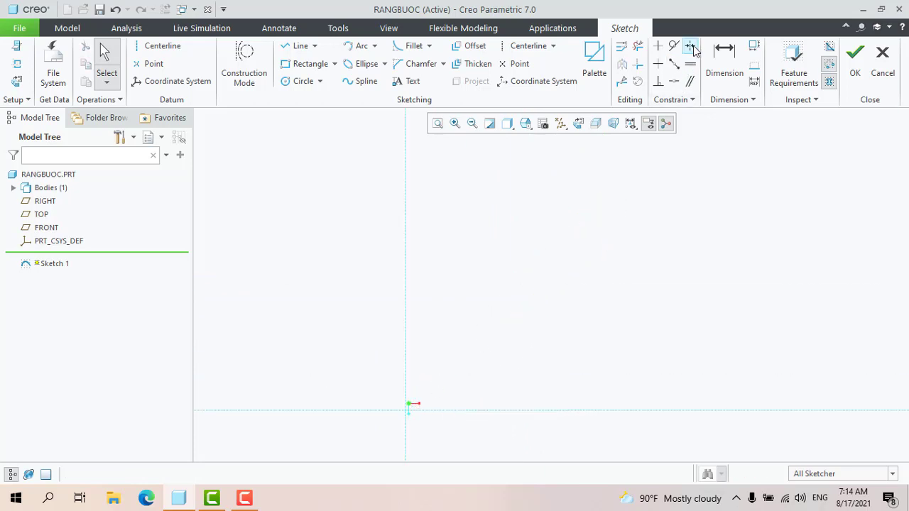
- Sketch a rectangle about 121105 wide and 88481 high across the vertical reference, with its lower side about 39272 above the horizontal reference
{"action": "scroll", "coordinate": [406, 297], "scroll_direction": "up", "scroll_amount": 3}
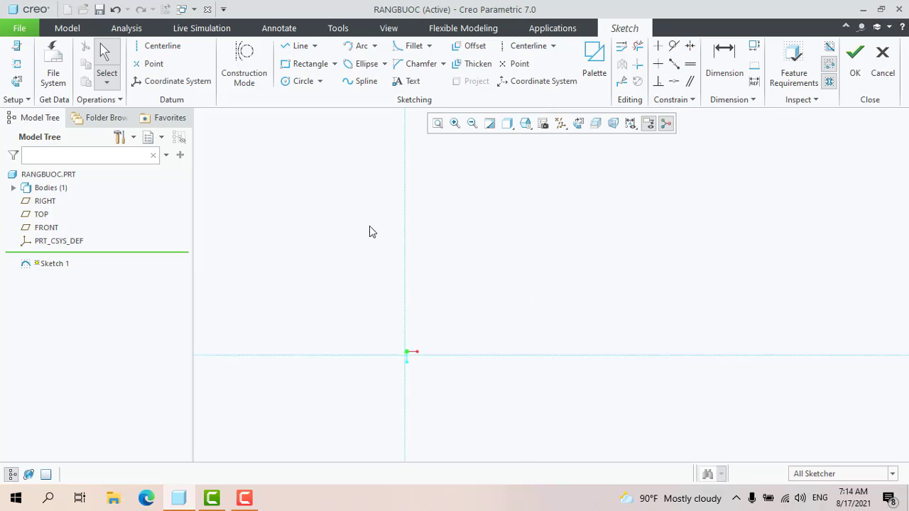
{"action": "left_click", "coordinate": [305, 64]}
{"action": "left_click", "coordinate": [328, 183]}
{"action": "left_click", "coordinate": [405, 232]}
{"action": "left_click", "coordinate": [492, 302]}
{"action": "middle_click", "coordinate": [286, 200]}
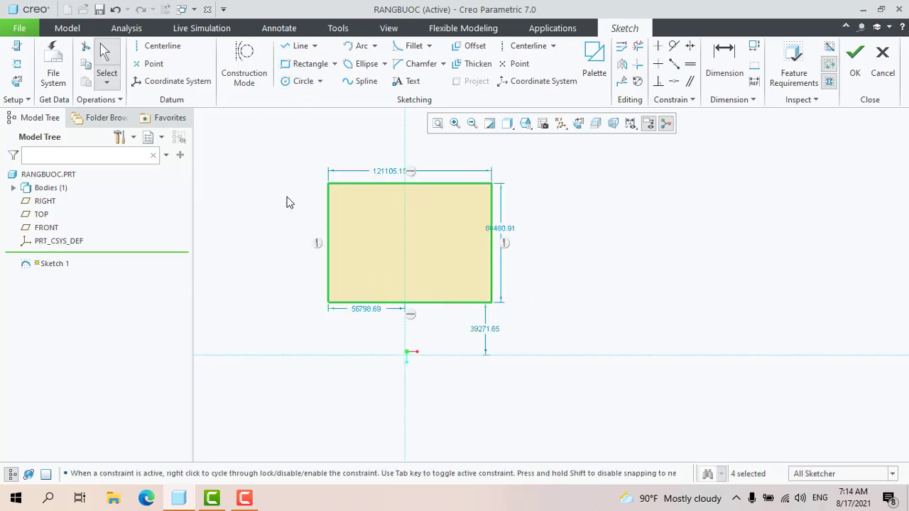
{"action": "left_click", "coordinate": [407, 304]}
{"action": "scroll", "coordinate": [411, 327], "scroll_direction": "down", "scroll_amount": 3}
{"action": "left_click", "coordinate": [300, 270]}
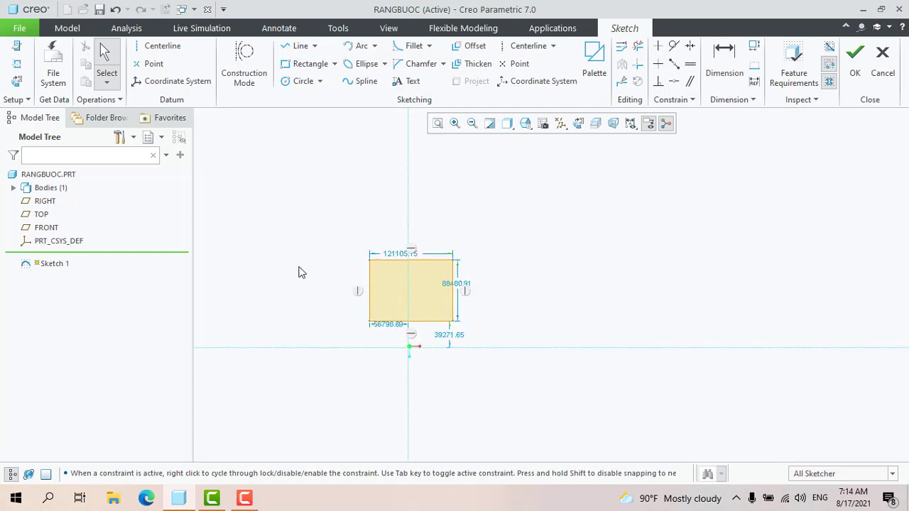
- Make the rectangle's two upper corners symmetric about the vertical reference
{"action": "scroll", "coordinate": [312, 256], "scroll_direction": "up", "scroll_amount": 2}
{"action": "left_click", "coordinate": [689, 51]}
{"action": "scroll", "coordinate": [414, 274], "scroll_direction": "up", "scroll_amount": 3}
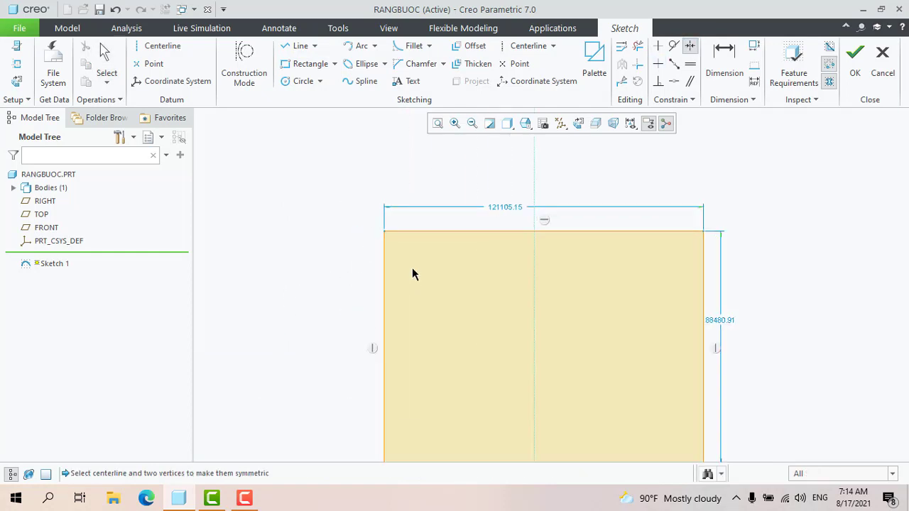
{"action": "left_click", "coordinate": [386, 232]}
{"action": "left_click", "coordinate": [706, 235]}
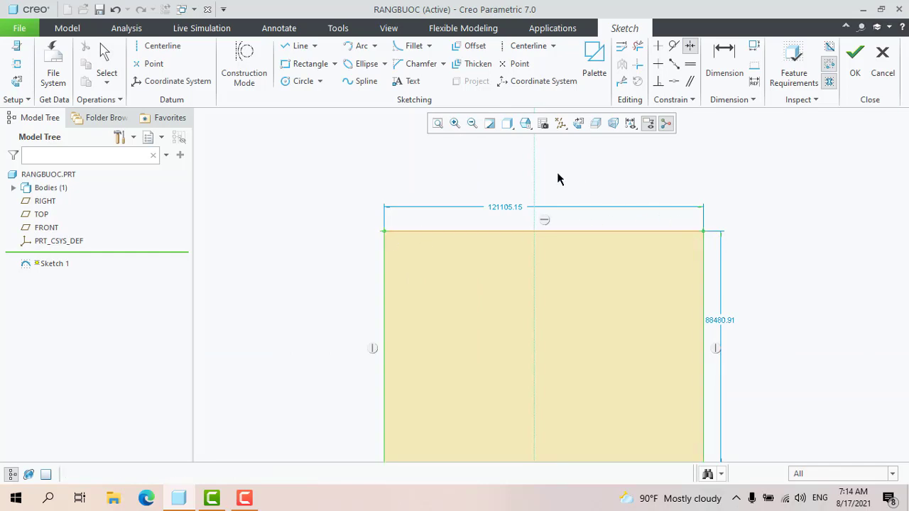
{"action": "left_click", "coordinate": [534, 168]}
{"action": "scroll", "coordinate": [524, 247], "scroll_direction": "down", "scroll_amount": 3}
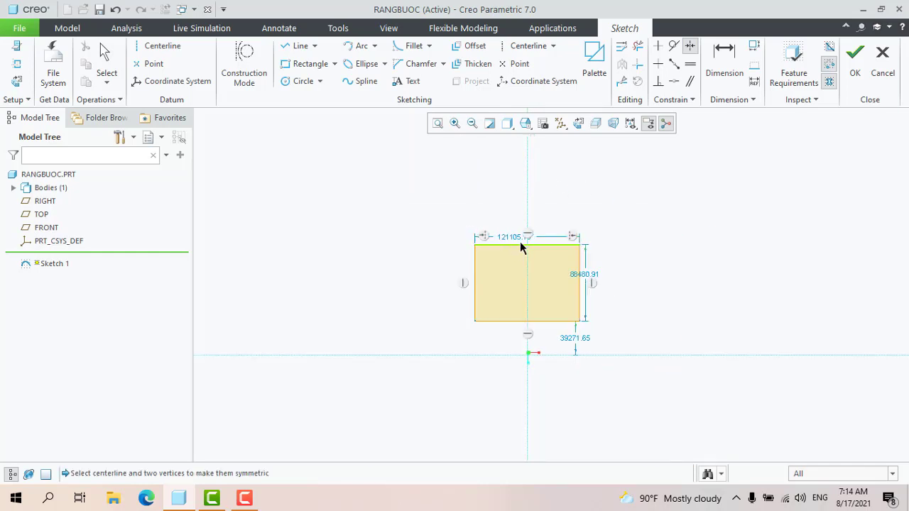
{"action": "scroll", "coordinate": [590, 265], "scroll_direction": "up", "scroll_amount": 2}
{"action": "scroll", "coordinate": [589, 265], "scroll_direction": "down", "scroll_amount": 4}
- Sketch two circles flanking the rectangle, about 283956 and 247945 in diameter, centred about 175932 and 253168 above the horizontal reference
{"action": "left_click", "coordinate": [306, 81]}
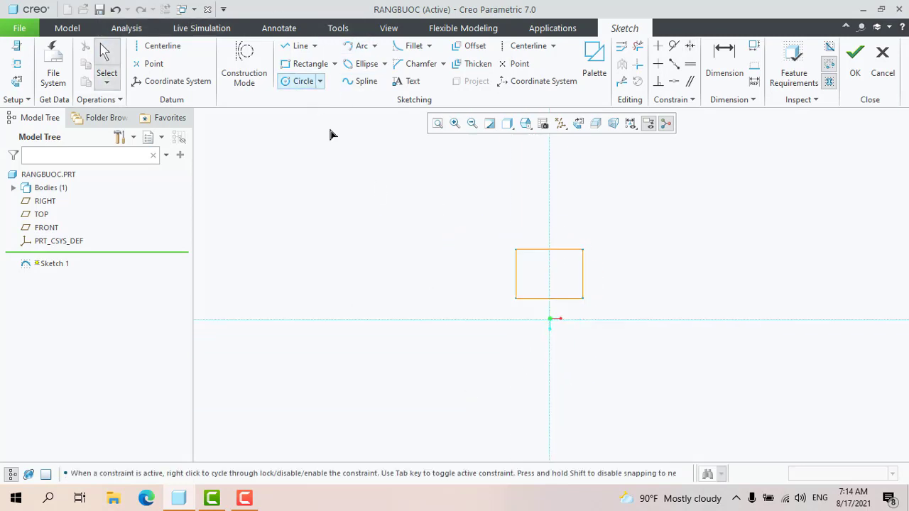
{"action": "left_click", "coordinate": [350, 223]}
{"action": "left_click", "coordinate": [422, 256]}
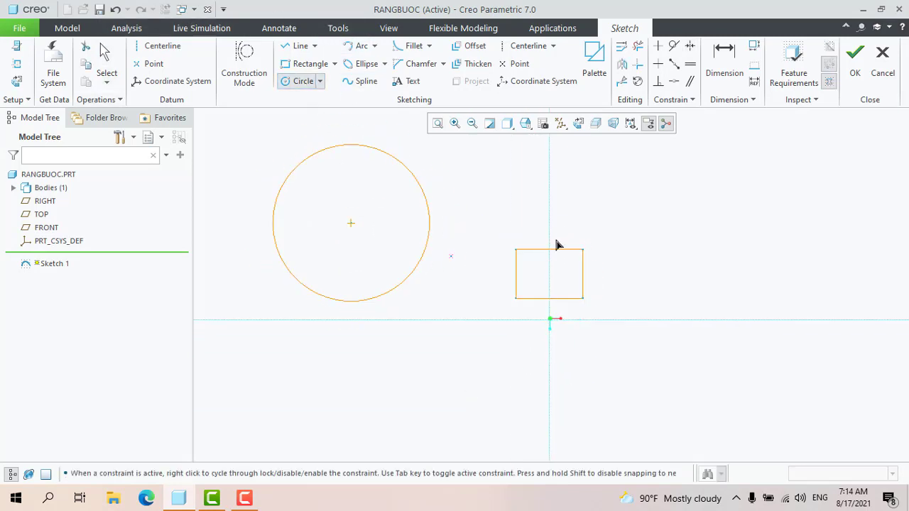
{"action": "left_click", "coordinate": [709, 183]}
{"action": "left_click", "coordinate": [746, 244]}
{"action": "middle_click", "coordinate": [718, 238]}
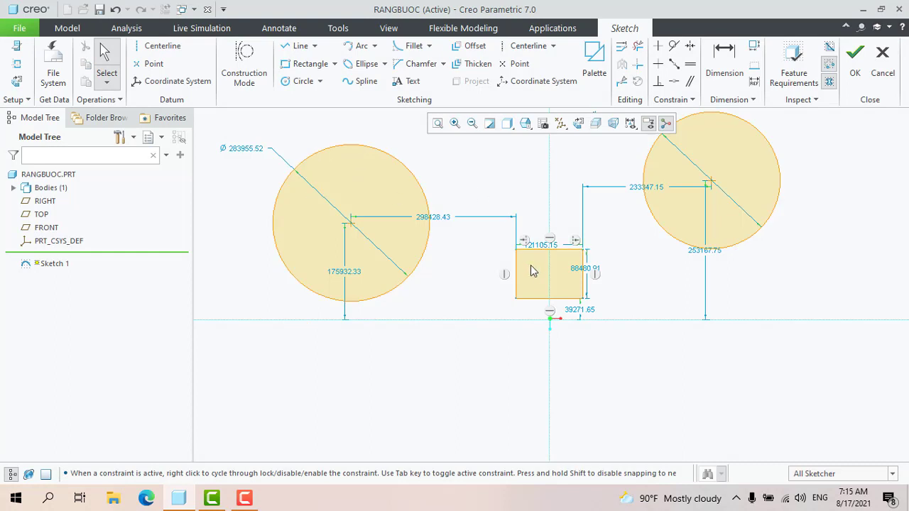
- Make the centres of the two circles symmetric about the vertical reference
{"action": "scroll", "coordinate": [532, 270], "scroll_direction": "down", "scroll_amount": 3}
{"action": "scroll", "coordinate": [646, 239], "scroll_direction": "up", "scroll_amount": 1}
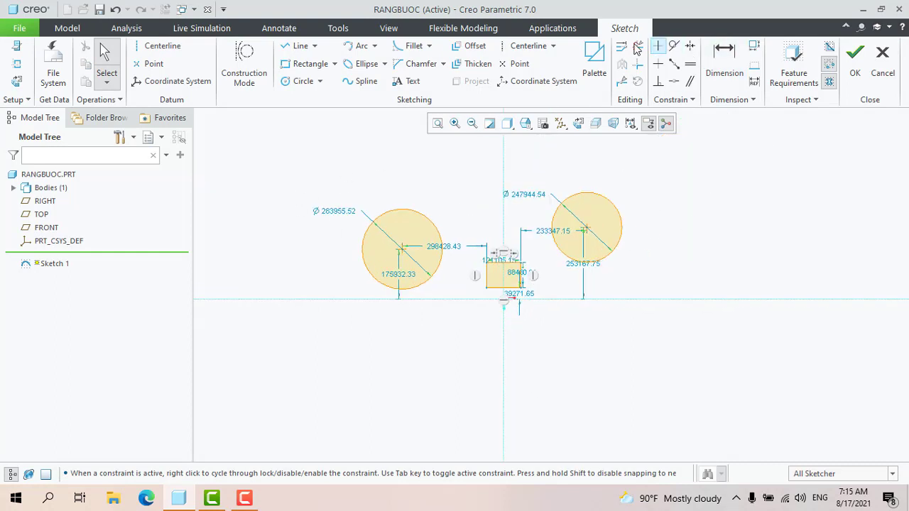
{"action": "left_click", "coordinate": [690, 45]}
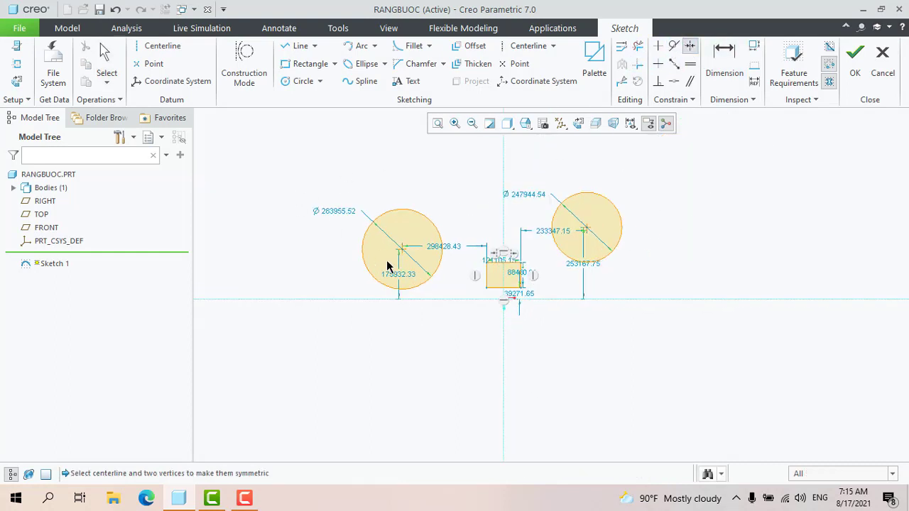
{"action": "left_click", "coordinate": [402, 248]}
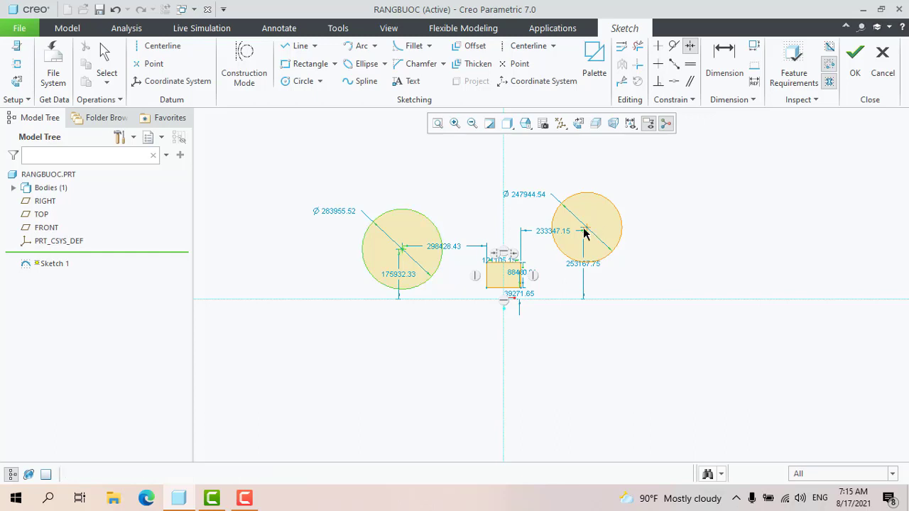
{"action": "left_click", "coordinate": [586, 229]}
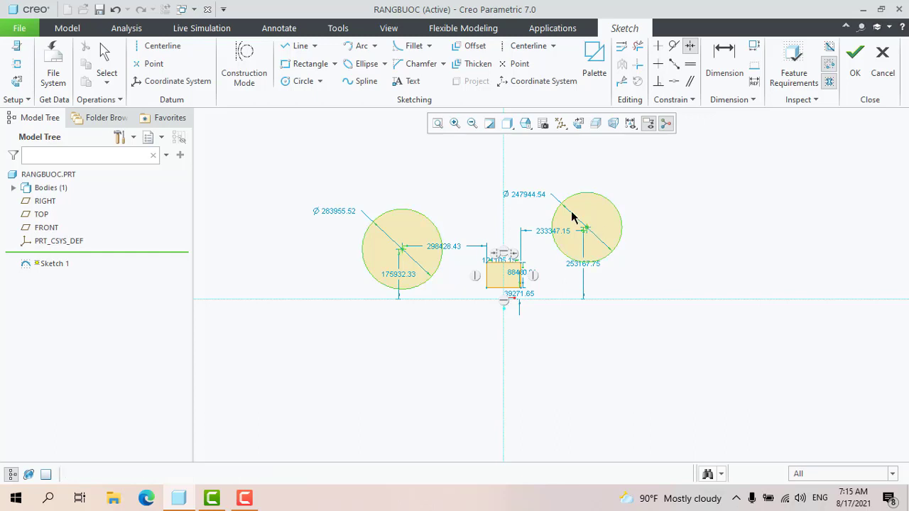
{"action": "left_click", "coordinate": [502, 346]}
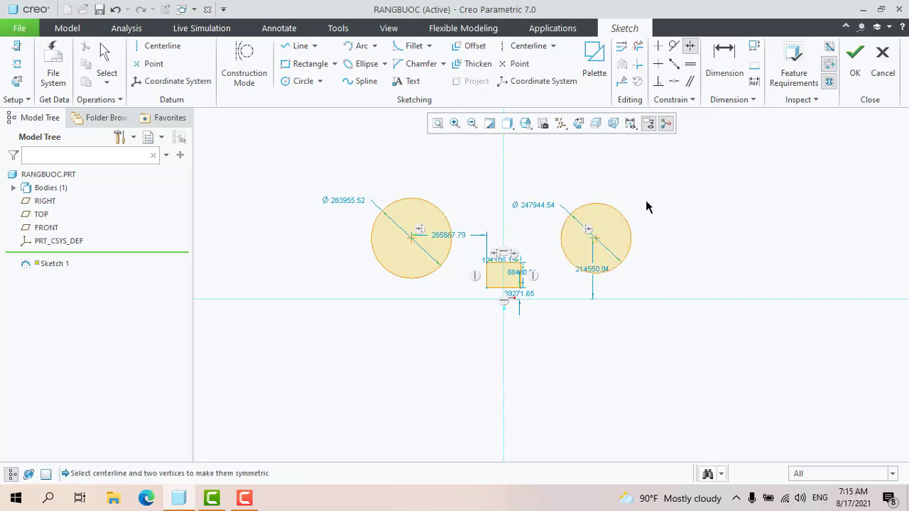
{"action": "scroll", "coordinate": [329, 160], "scroll_direction": "down", "scroll_amount": 1}
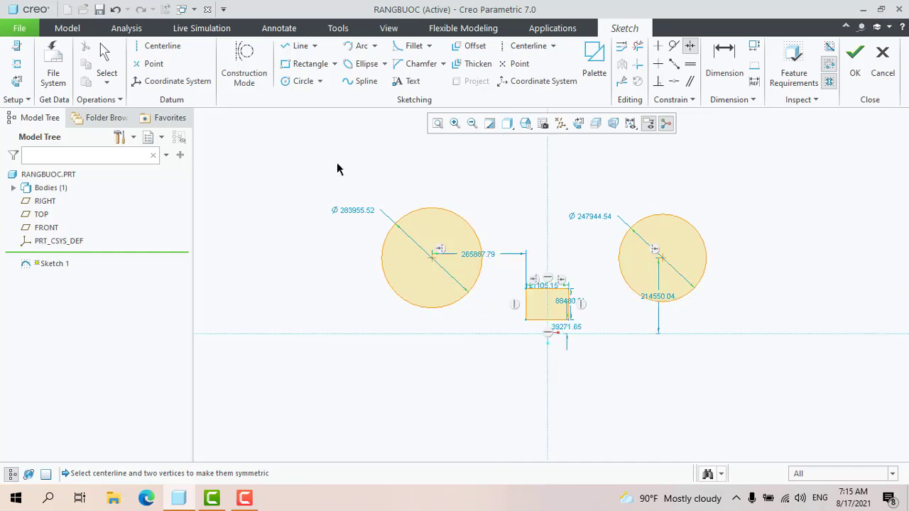
{"action": "middle_click", "coordinate": [649, 152]}
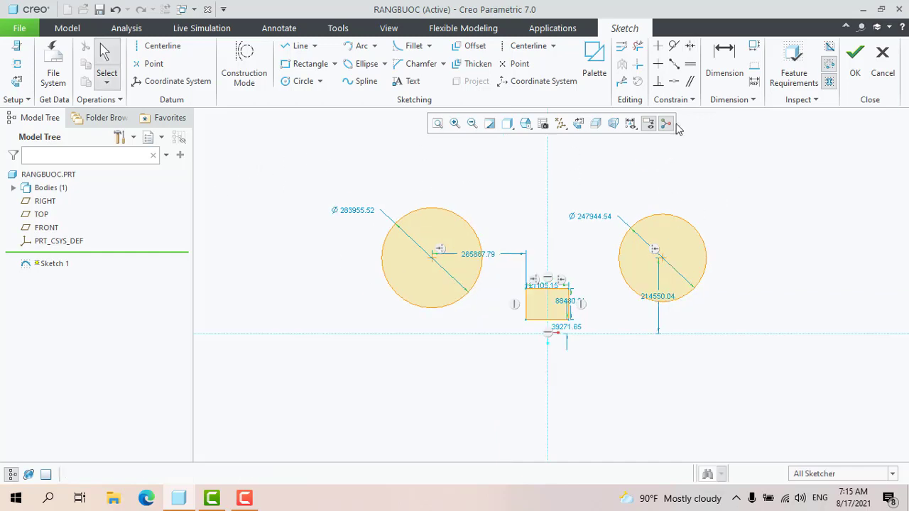
- Apply an Equal constraint to the two circles so they share the same radius
{"action": "left_click", "coordinate": [690, 64]}
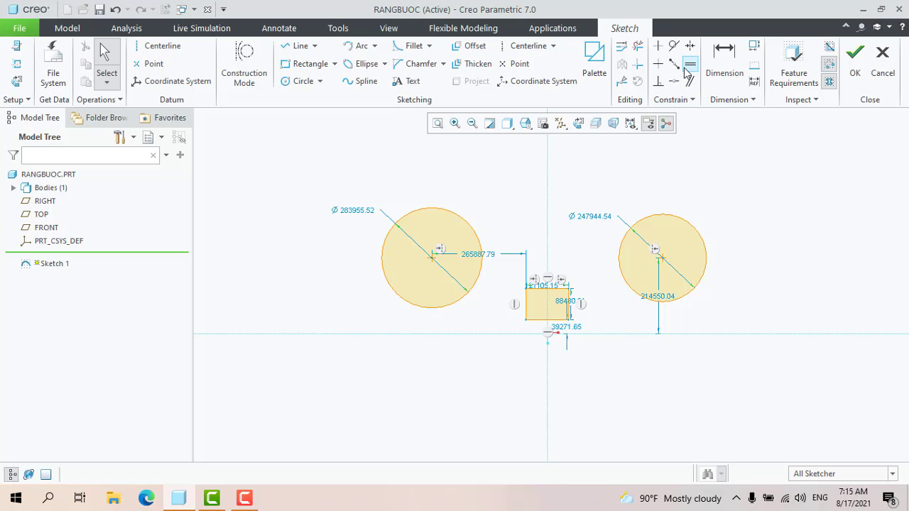
{"action": "left_click", "coordinate": [460, 213]}
{"action": "left_click", "coordinate": [671, 217]}
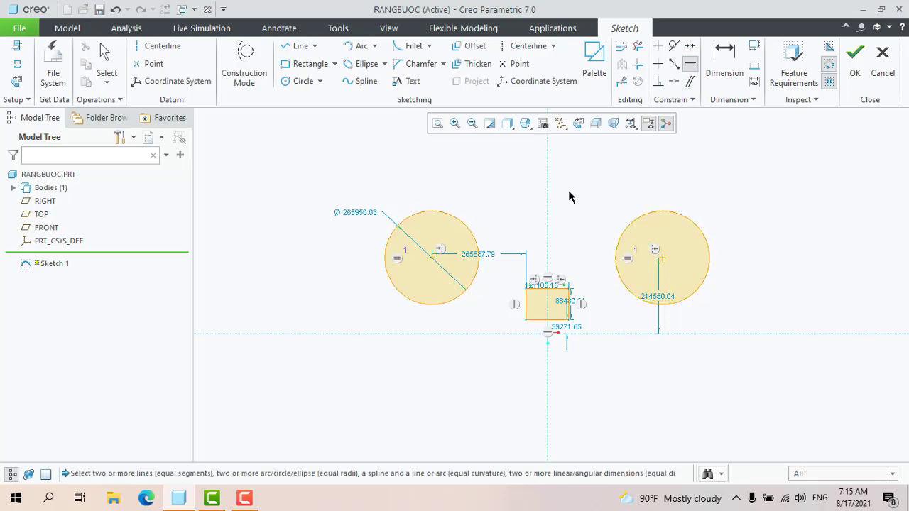
{"action": "scroll", "coordinate": [596, 304], "scroll_direction": "up", "scroll_amount": 2}
{"action": "scroll", "coordinate": [504, 257], "scroll_direction": "down", "scroll_amount": 2}
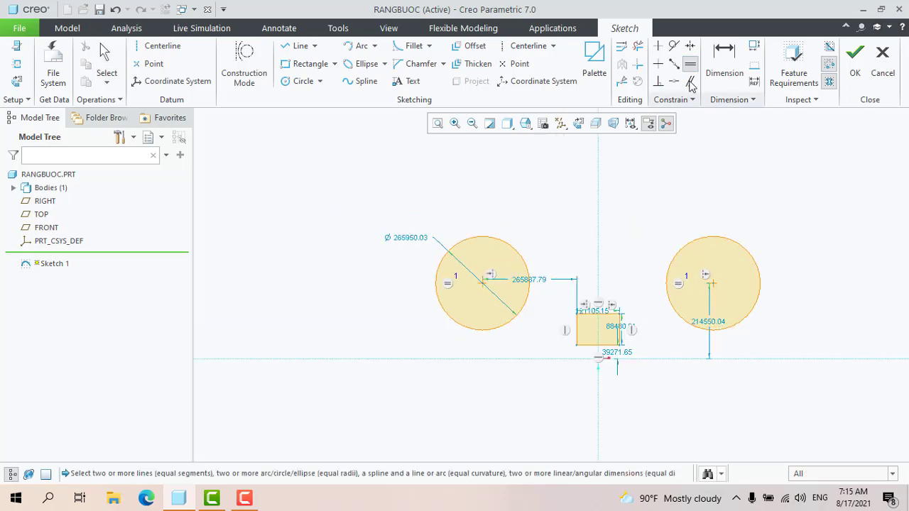
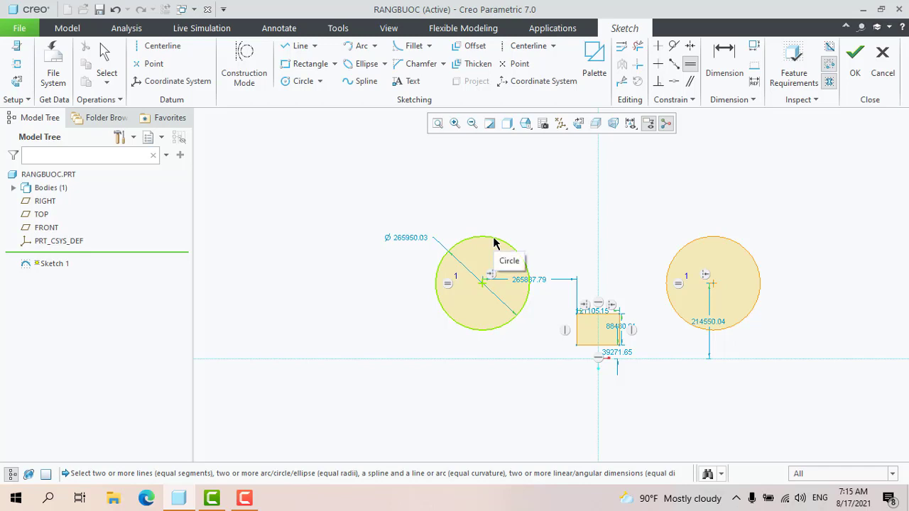
- Sketch a second rectangle about 294630 wide and 223919 high above the first circle, its nearer side about 256214 from the vertical reference
{"action": "scroll", "coordinate": [565, 244], "scroll_direction": "down", "scroll_amount": 2}
{"action": "scroll", "coordinate": [508, 155], "scroll_direction": "up", "scroll_amount": 1}
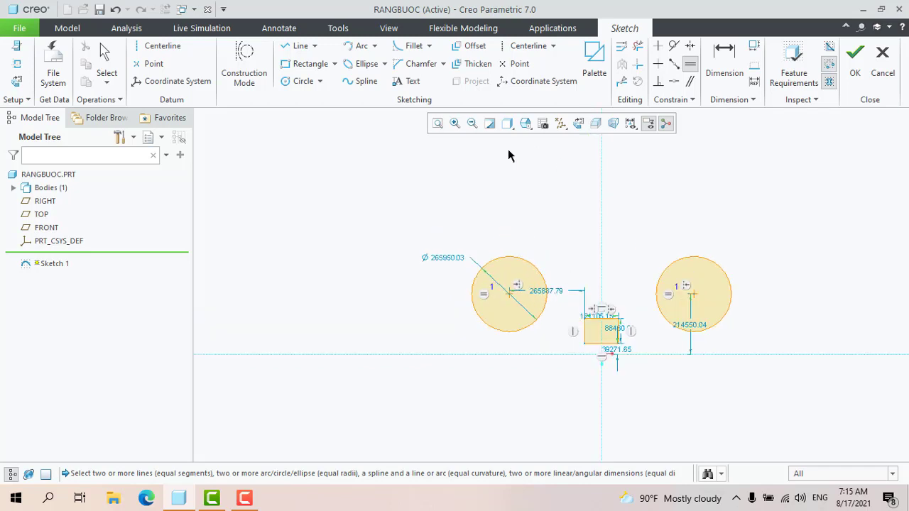
{"action": "left_click", "coordinate": [307, 64]}
{"action": "left_click", "coordinate": [445, 155]}
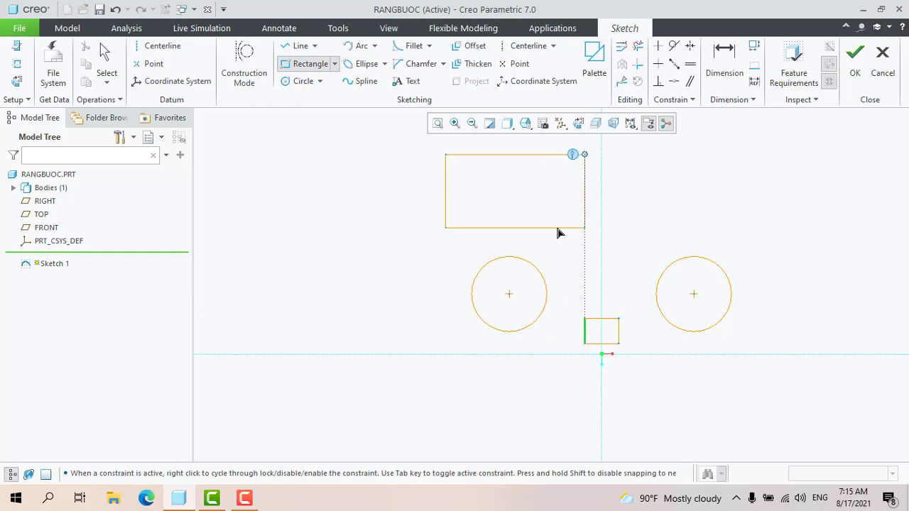
{"action": "left_click", "coordinate": [530, 218]}
{"action": "middle_click", "coordinate": [471, 252]}
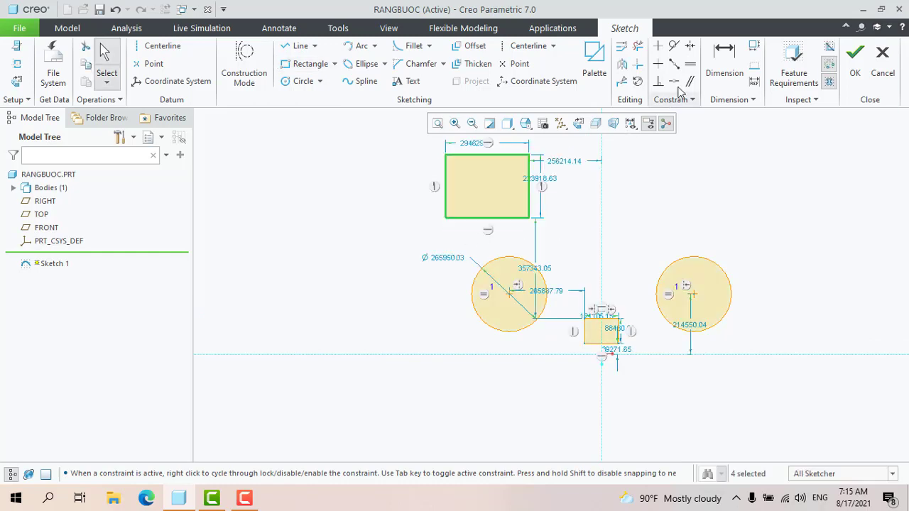
{"action": "left_click", "coordinate": [535, 157]}
{"action": "scroll", "coordinate": [551, 225], "scroll_direction": "down", "scroll_amount": 2}
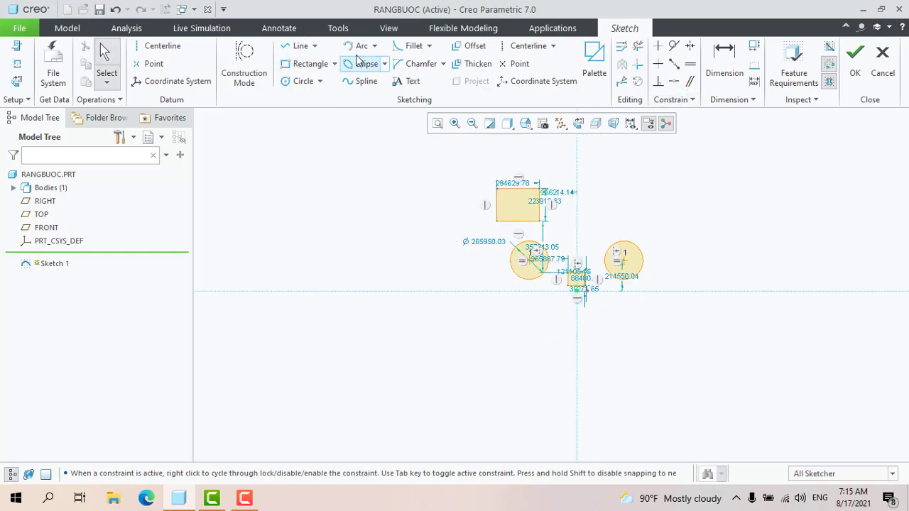
- Sketch two separate slanted lines beyond the second circle, the upper ending about 997199 and the lower starting about 163949 above the horizontal reference
{"action": "left_click", "coordinate": [301, 48]}
{"action": "left_click", "coordinate": [611, 191]}
{"action": "left_click", "coordinate": [781, 147]}
{"action": "middle_click", "coordinate": [730, 245]}
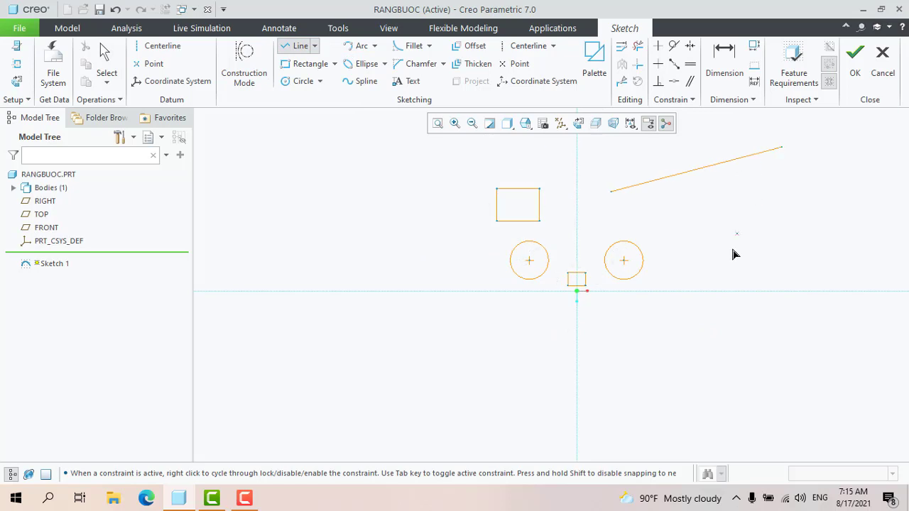
{"action": "left_click", "coordinate": [700, 268]}
{"action": "left_click", "coordinate": [896, 192]}
{"action": "middle_click", "coordinate": [896, 194]}
{"action": "scroll", "coordinate": [573, 260], "scroll_direction": "up", "scroll_amount": 2}
{"action": "scroll", "coordinate": [576, 253], "scroll_direction": "down", "scroll_amount": 2}
{"action": "middle_click", "coordinate": [602, 216]}
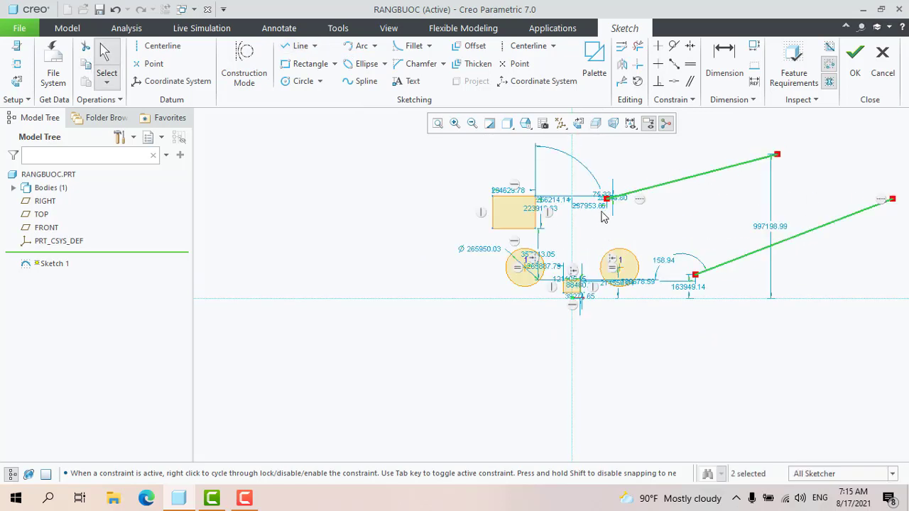
{"action": "scroll", "coordinate": [602, 212], "scroll_direction": "up", "scroll_amount": 2}
{"action": "scroll", "coordinate": [832, 178], "scroll_direction": "down", "scroll_amount": 1}
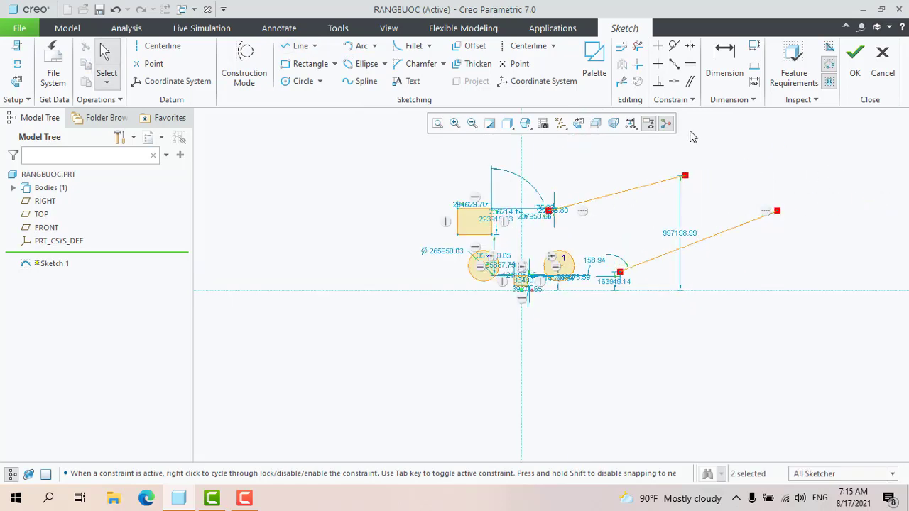
- Apply an Equal constraint to the two slanted lines so they share the same length
{"action": "left_click", "coordinate": [691, 64]}
{"action": "left_click", "coordinate": [627, 192]}
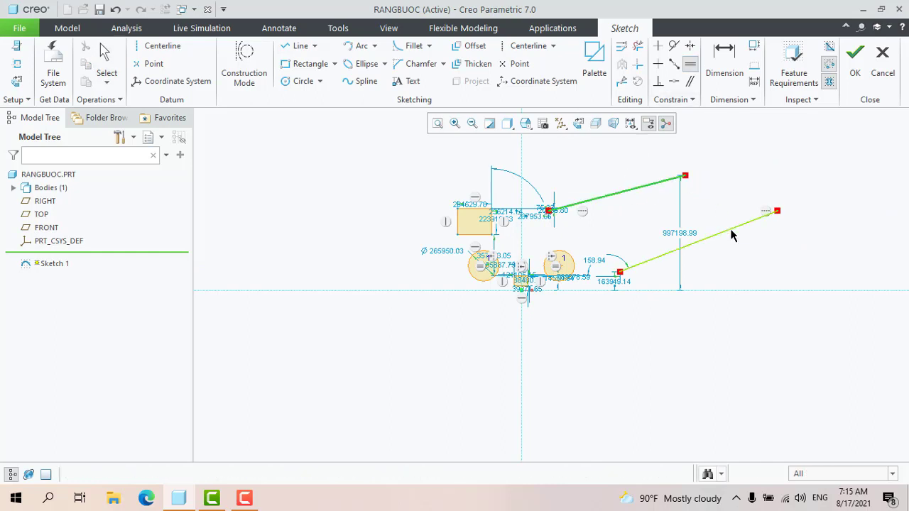
{"action": "left_click", "coordinate": [731, 236]}
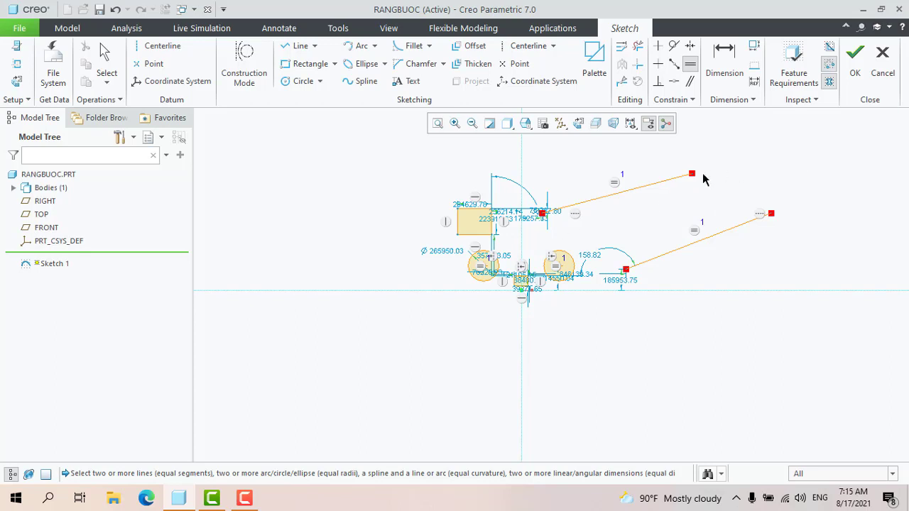
- Make the two slanted lines parallel with a Parallel constraint
{"action": "left_click", "coordinate": [689, 81]}
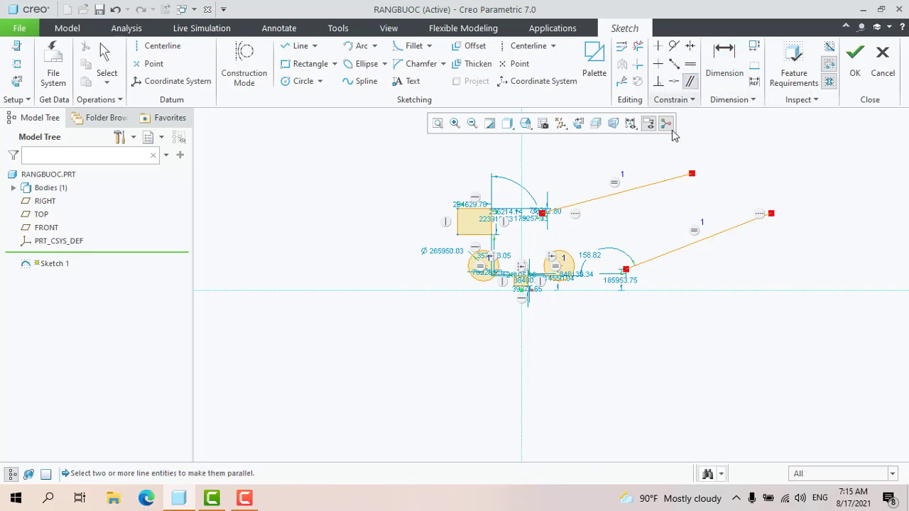
{"action": "left_click", "coordinate": [646, 188]}
{"action": "left_click", "coordinate": [647, 189]}
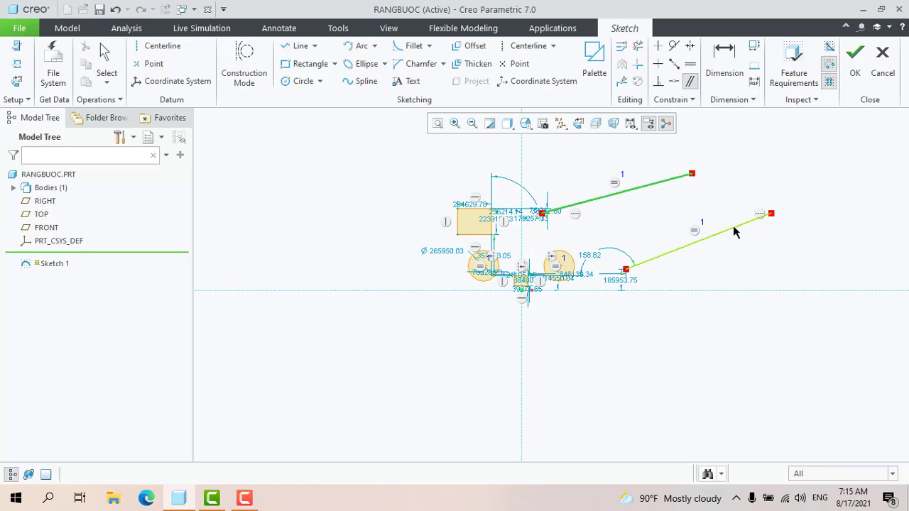
{"action": "left_click", "coordinate": [734, 231]}
- Sketch a connected four-line zigzag beside the upper rectangle, starting about 323651 above the horizontal reference and ending with a vertical segment about 534016 long
{"action": "scroll", "coordinate": [403, 208], "scroll_direction": "up", "scroll_amount": 3}
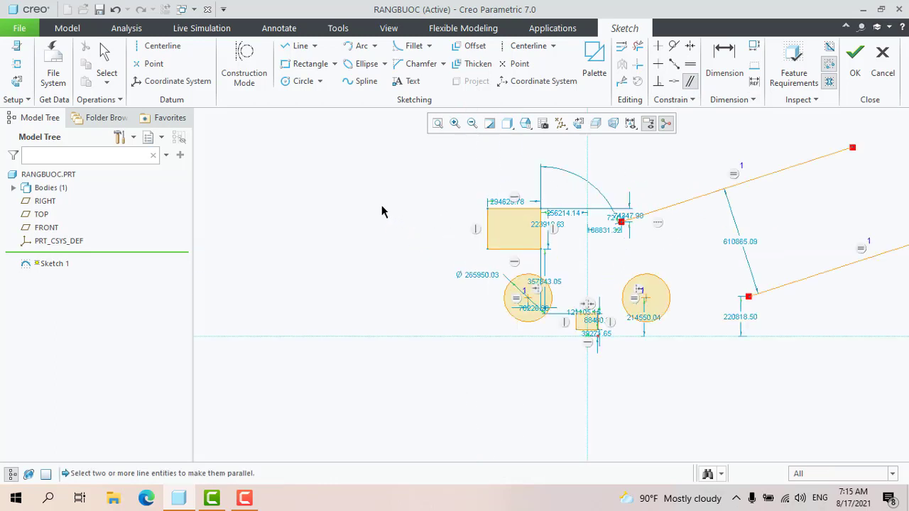
{"action": "left_click", "coordinate": [297, 45]}
{"action": "left_click", "coordinate": [260, 277]}
{"action": "left_click", "coordinate": [347, 183]}
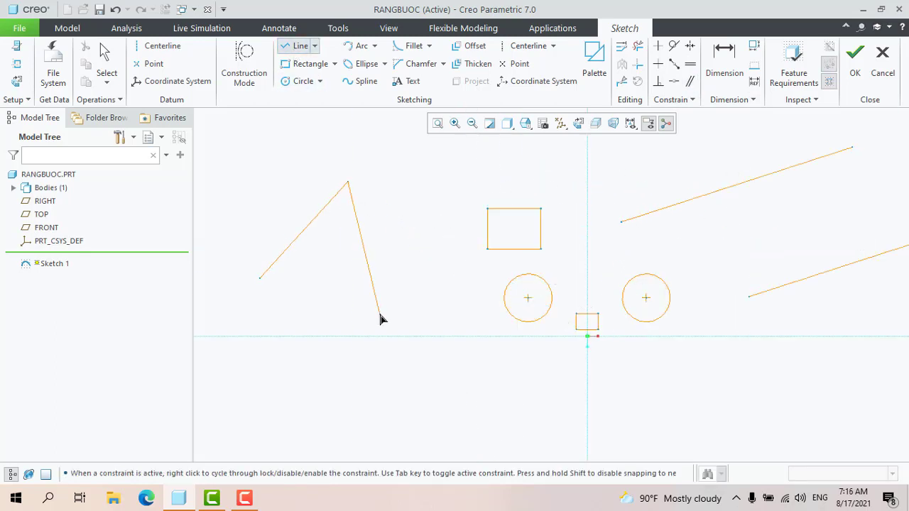
{"action": "left_click", "coordinate": [379, 314]}
{"action": "left_click", "coordinate": [474, 178]}
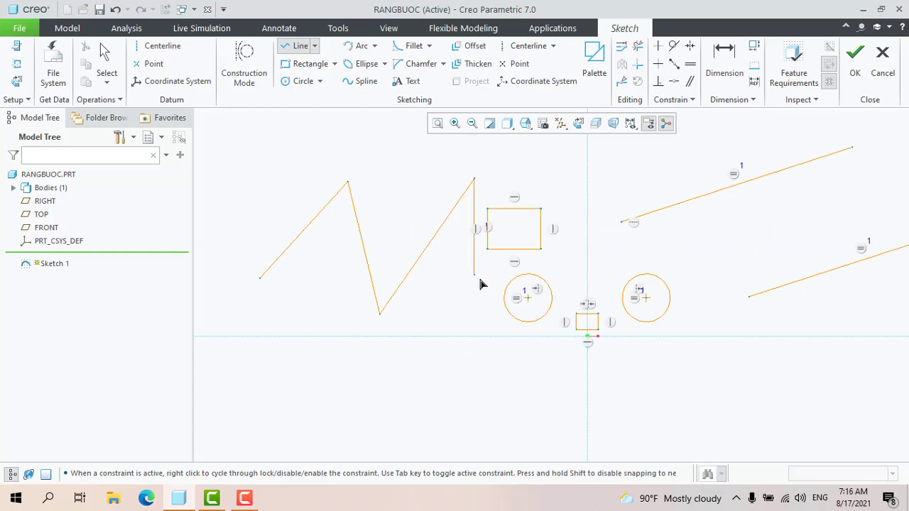
{"action": "middle_click", "coordinate": [335, 269]}
{"action": "middle_click", "coordinate": [335, 269]}
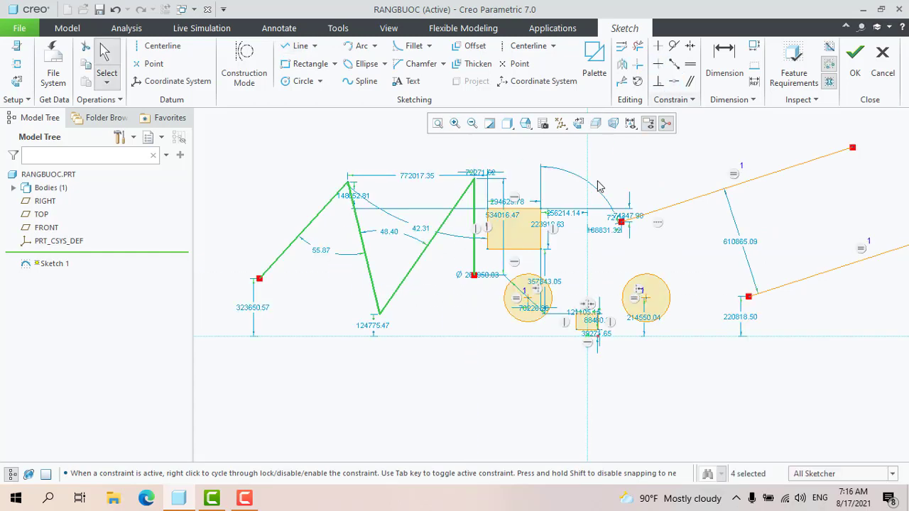
- Apply a Parallel constraint between the first and third segments of the zigzag
{"action": "left_click", "coordinate": [599, 187]}
{"action": "left_click", "coordinate": [690, 81]}
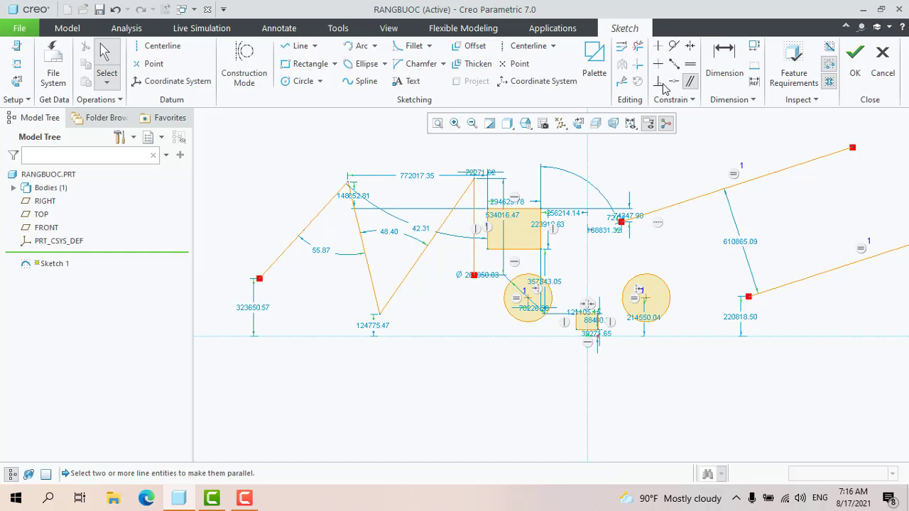
{"action": "left_click", "coordinate": [289, 248]}
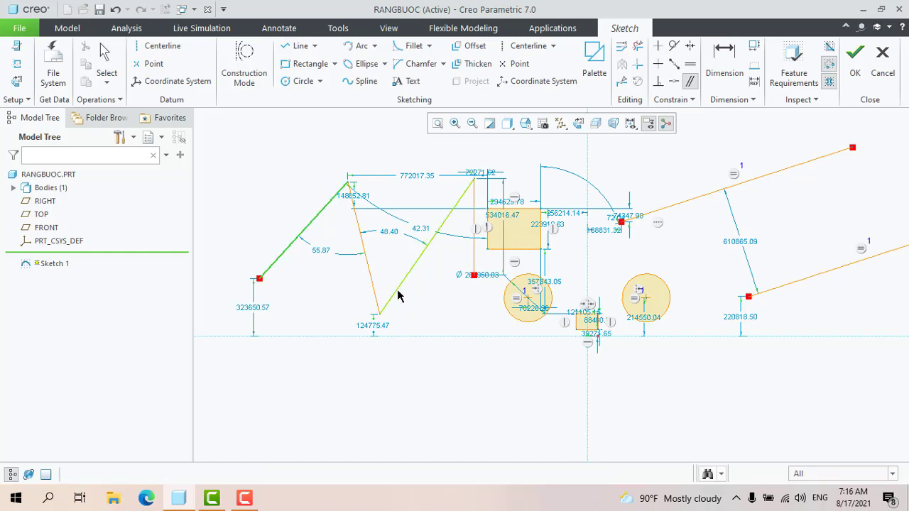
{"action": "left_click", "coordinate": [398, 295]}
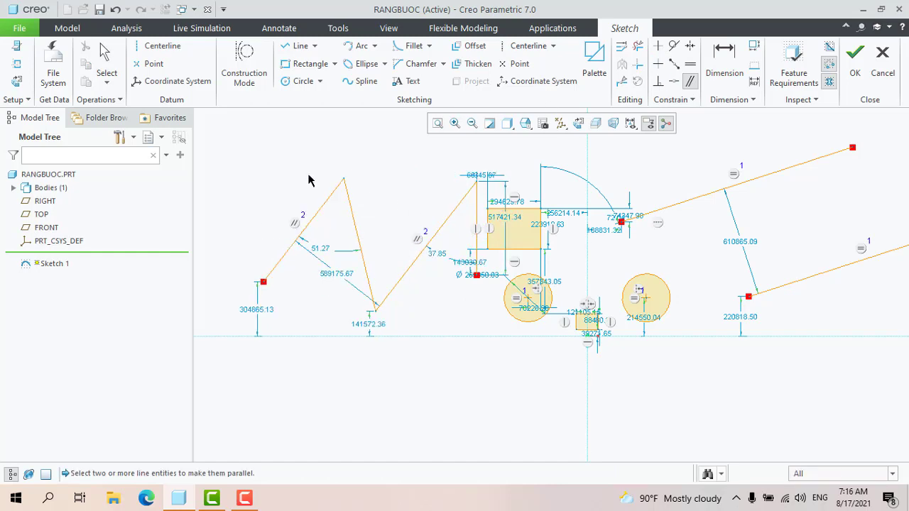
- Try to make the zigzag's second segment parallel to its neighbouring slanted segments
{"action": "left_click", "coordinate": [353, 222]}
{"action": "left_click", "coordinate": [362, 272]}
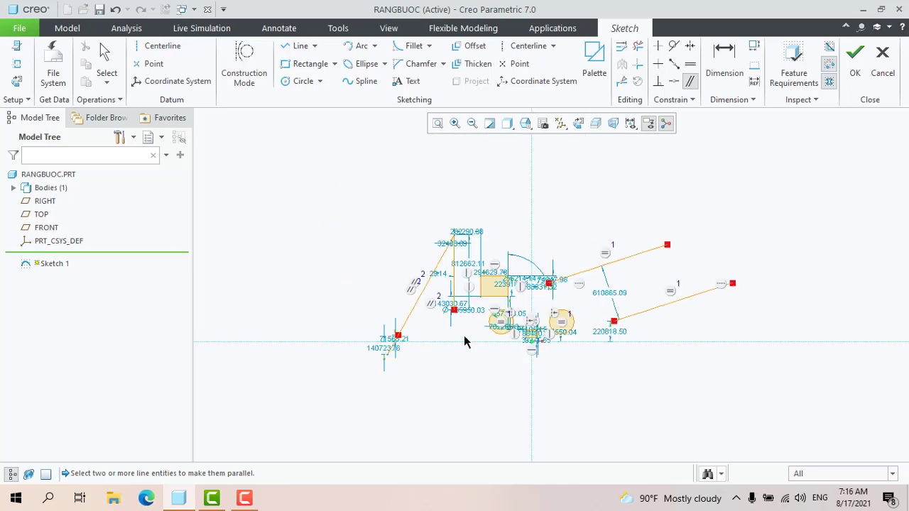
{"action": "middle_click", "coordinate": [382, 294]}
{"action": "scroll", "coordinate": [450, 279], "scroll_direction": "down", "scroll_amount": 4}
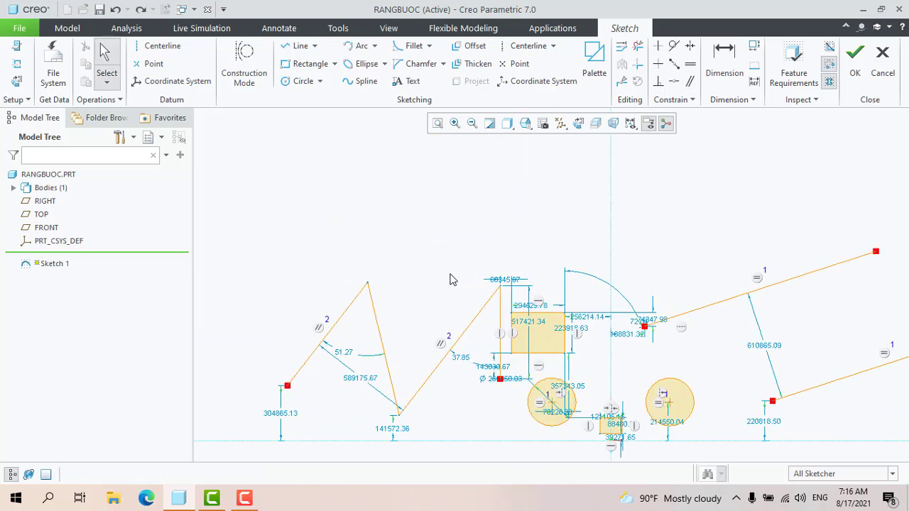
- Delete the zigzag together with the upper rectangle and the first circle next to it
{"action": "scroll", "coordinate": [452, 331], "scroll_direction": "up", "scroll_amount": 3}
{"action": "scroll", "coordinate": [446, 161], "scroll_direction": "down", "scroll_amount": 3}
{"action": "scroll", "coordinate": [518, 201], "scroll_direction": "up", "scroll_amount": 3}
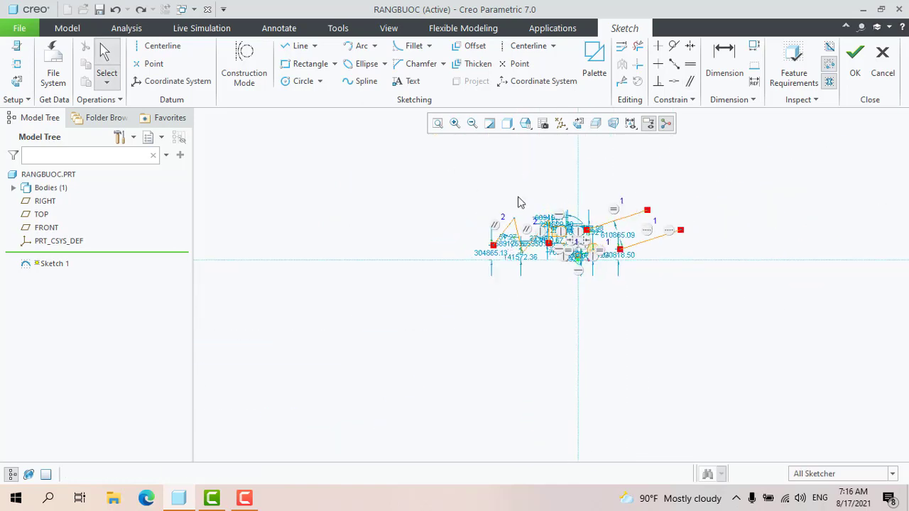
{"action": "scroll", "coordinate": [382, 255], "scroll_direction": "down", "scroll_amount": 3}
{"action": "left_click_drag", "start_coordinate": [375, 214], "coordinate": [676, 386]}
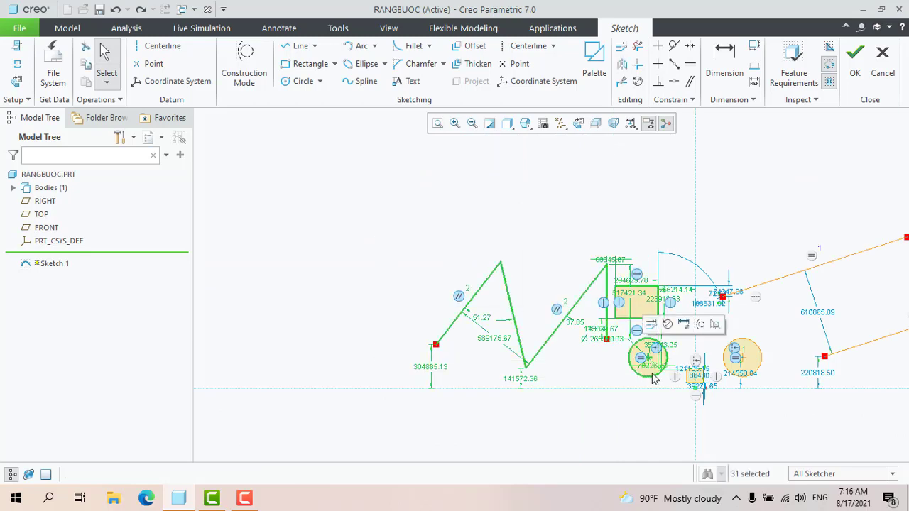
{"action": "key", "text": "Delete"}
- Delete the two parallel slanted lines and the remaining circle from the sketch
{"action": "scroll", "coordinate": [793, 349], "scroll_direction": "down", "scroll_amount": 2}
{"action": "scroll", "coordinate": [793, 359], "scroll_direction": "up", "scroll_amount": 2}
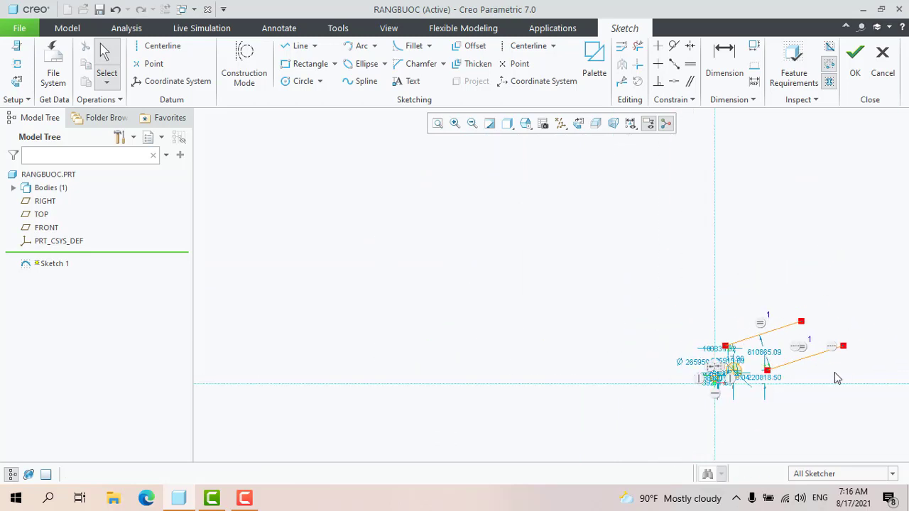
{"action": "left_click_drag", "start_coordinate": [853, 372], "coordinate": [767, 284]}
{"action": "key", "text": "Delete"}
{"action": "scroll", "coordinate": [601, 410], "scroll_direction": "down", "scroll_amount": 3}
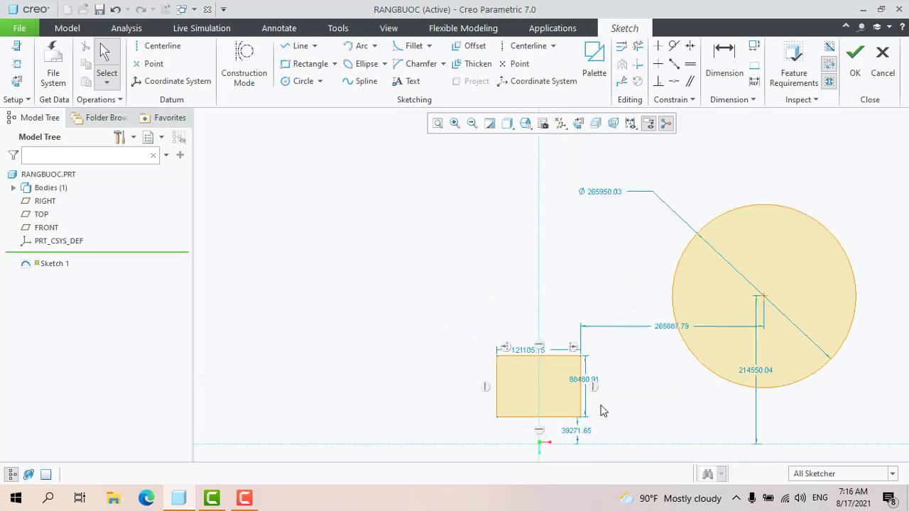
{"action": "left_click", "coordinate": [756, 369]}
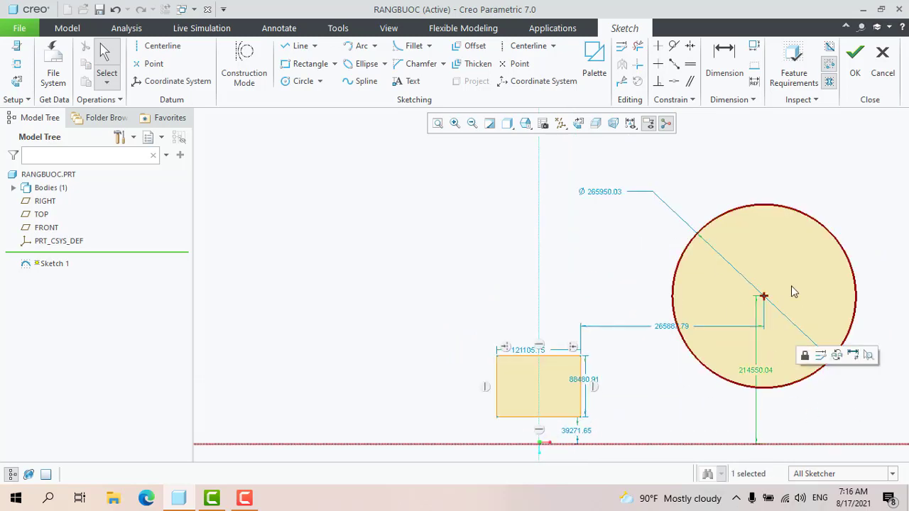
{"action": "left_click", "coordinate": [779, 206]}
{"action": "key", "text": "Delete"}
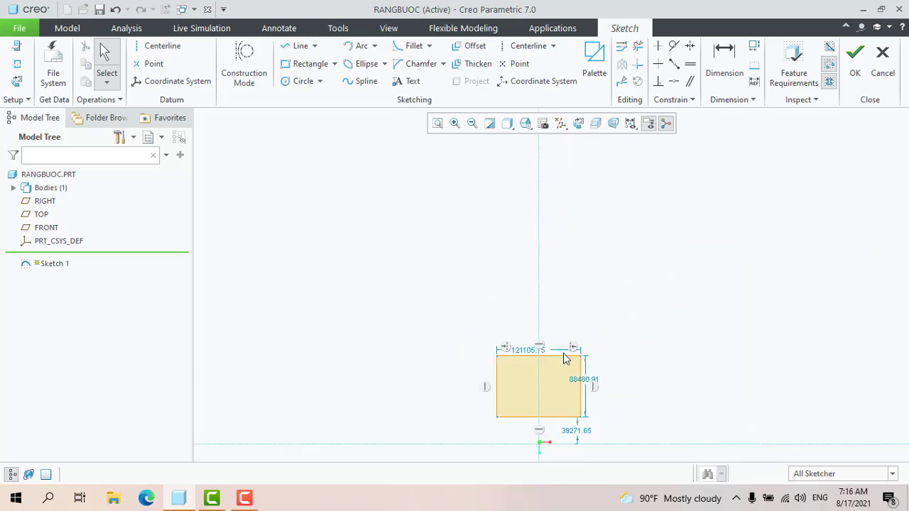
- Delete the small rectangle centred on the vertical reference to clear the sketch
{"action": "scroll", "coordinate": [499, 361], "scroll_direction": "up", "scroll_amount": 2}
{"action": "scroll", "coordinate": [467, 350], "scroll_direction": "down", "scroll_amount": 3}
{"action": "scroll", "coordinate": [523, 344], "scroll_direction": "up", "scroll_amount": 3}
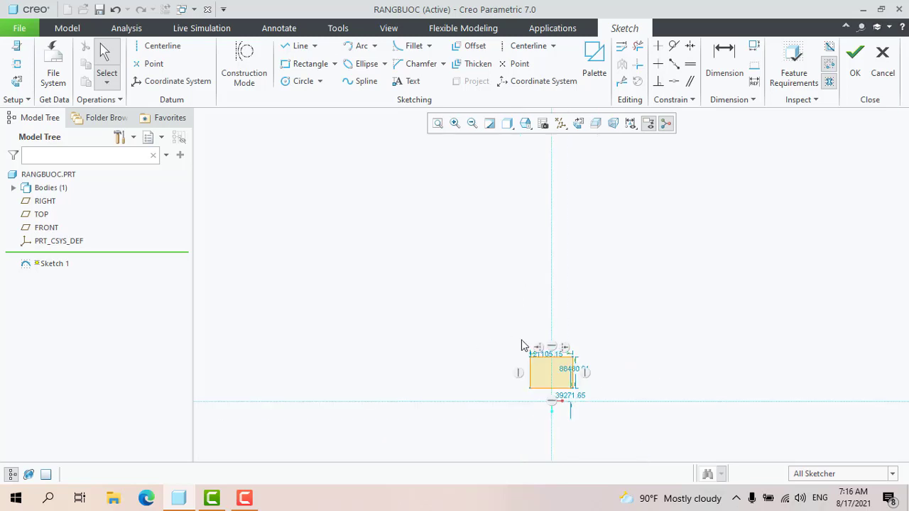
{"action": "scroll", "coordinate": [560, 369], "scroll_direction": "down", "scroll_amount": 3}
{"action": "left_click_drag", "start_coordinate": [455, 232], "coordinate": [690, 339]}
{"action": "key", "text": "Delete"}
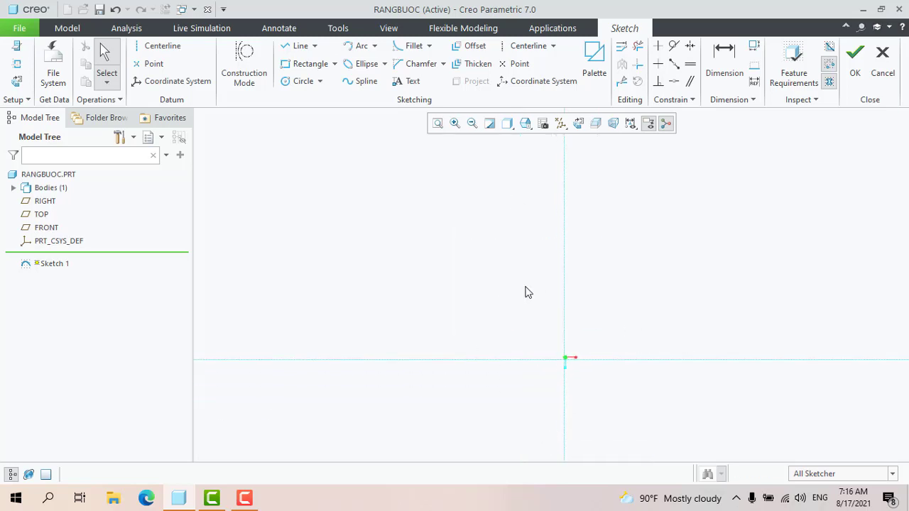
- Sketch a rectangle about 300446 wide and 174552 high, about 110679 from the vertical reference and 78119 above the horizontal reference
{"action": "scroll", "coordinate": [705, 233], "scroll_direction": "down", "scroll_amount": 2}
{"action": "left_click", "coordinate": [300, 63]}
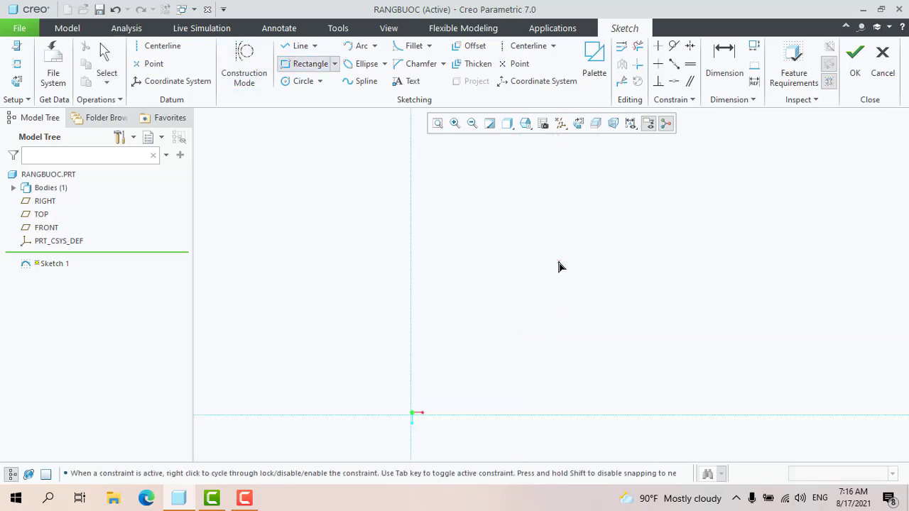
{"action": "left_click", "coordinate": [505, 197]}
{"action": "left_click", "coordinate": [765, 348]}
{"action": "middle_click", "coordinate": [766, 348]}
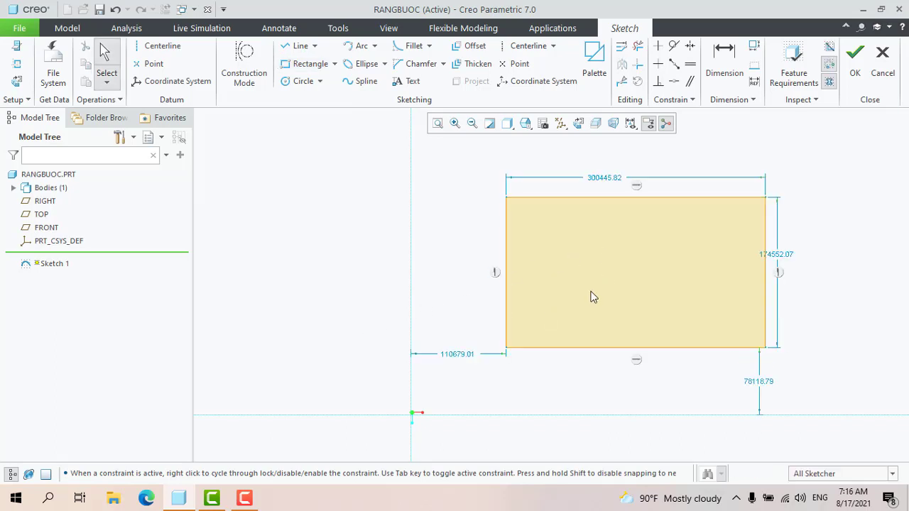
- Try a width of 1000 on the rectangle and delete the rectangle
{"action": "double_click", "coordinate": [603, 179]}
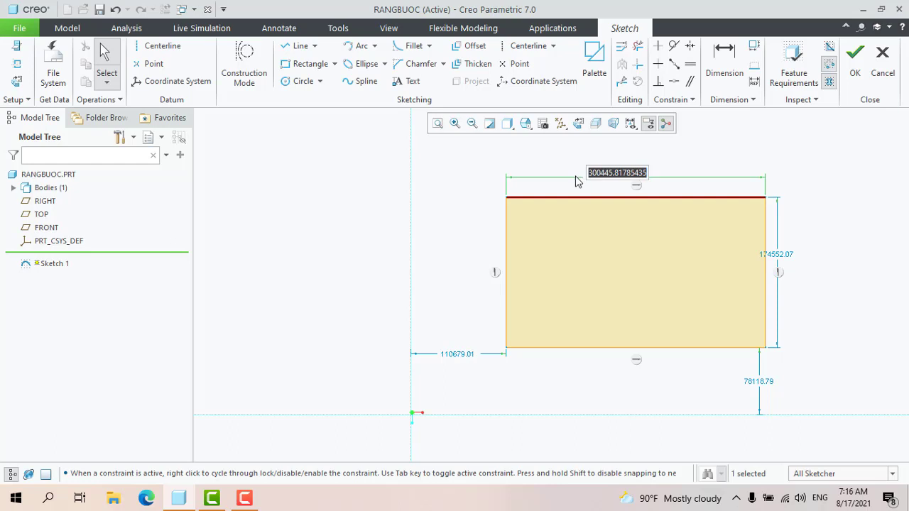
{"action": "type", "text": "1000"}
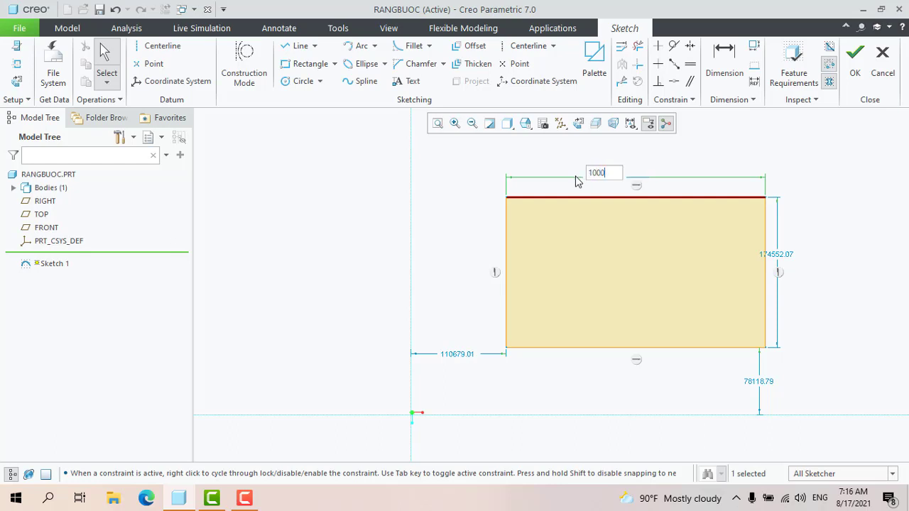
{"action": "key", "text": "Return"}
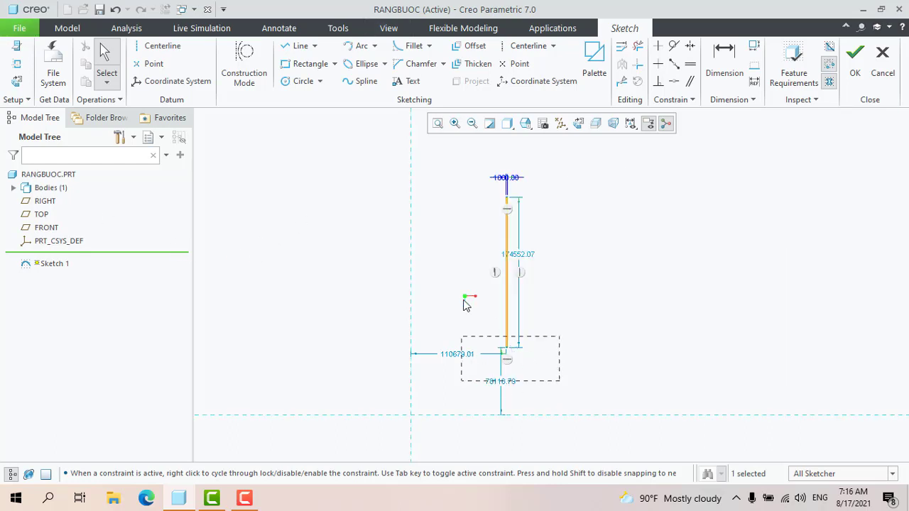
{"action": "left_click_drag", "start_coordinate": [464, 304], "coordinate": [458, 168]}
{"action": "key", "text": "Delete"}
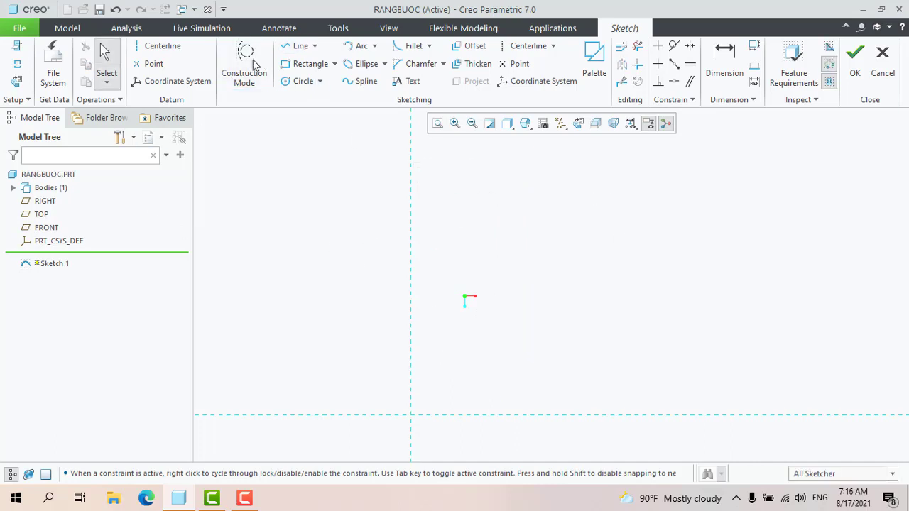
- Sketch three connected lines starting about 101411 from the vertical reference, peaking about 222670 from it and ending about 54176 above the horizontal reference
{"action": "left_click", "coordinate": [301, 45]}
{"action": "left_click", "coordinate": [498, 345]}
{"action": "left_click", "coordinate": [603, 176]}
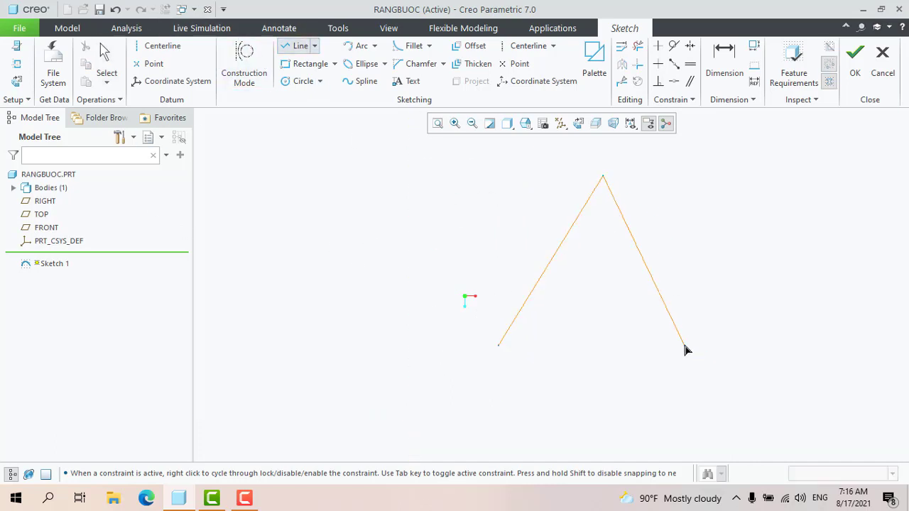
{"action": "left_click", "coordinate": [685, 347]}
{"action": "left_click", "coordinate": [870, 368]}
{"action": "middle_click", "coordinate": [870, 368]}
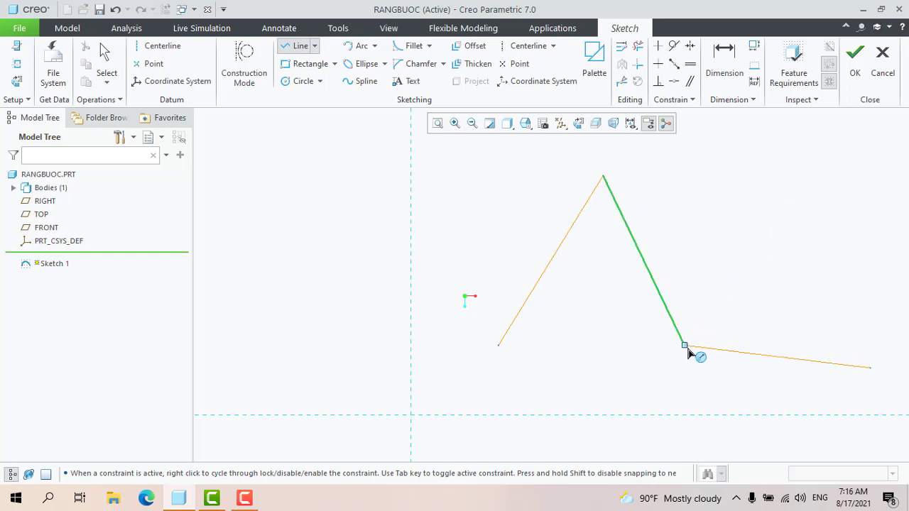
{"action": "middle_click", "coordinate": [558, 267]}
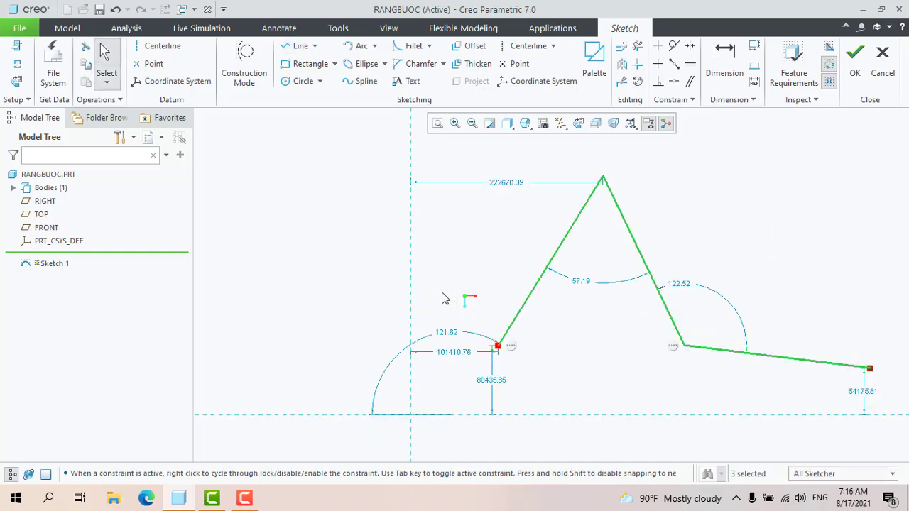
- Dimension the vertical distance between the line chain's start point and its apex as 200
{"action": "left_click", "coordinate": [729, 53]}
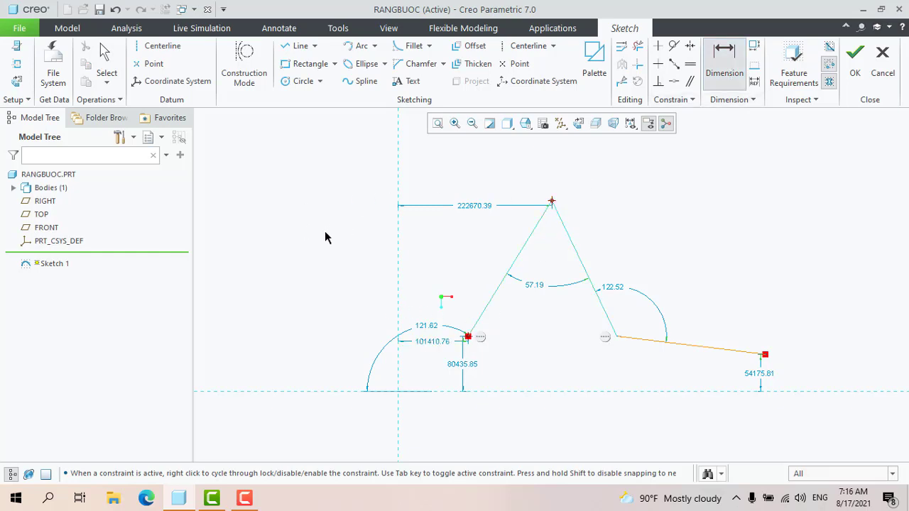
{"action": "middle_click", "coordinate": [357, 259]}
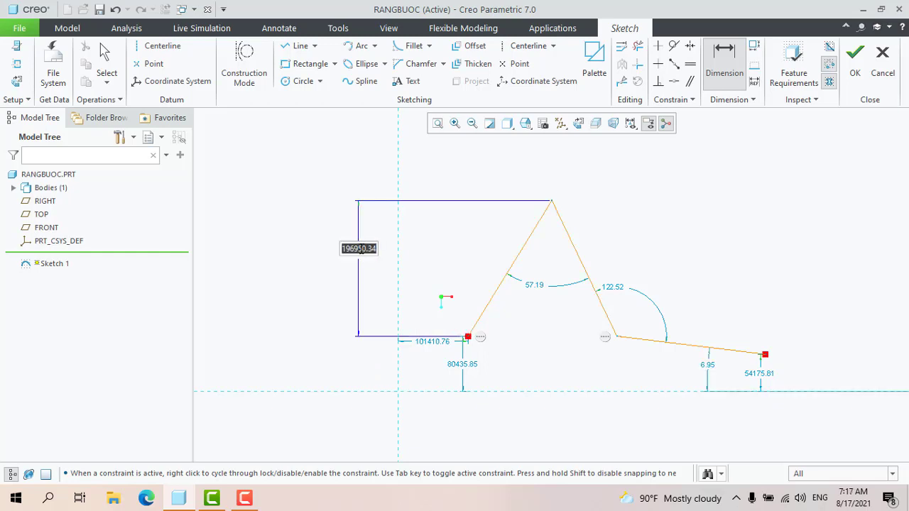
{"action": "type", "text": "200"}
{"action": "key", "text": "Return"}
{"action": "middle_click", "coordinate": [361, 251]}
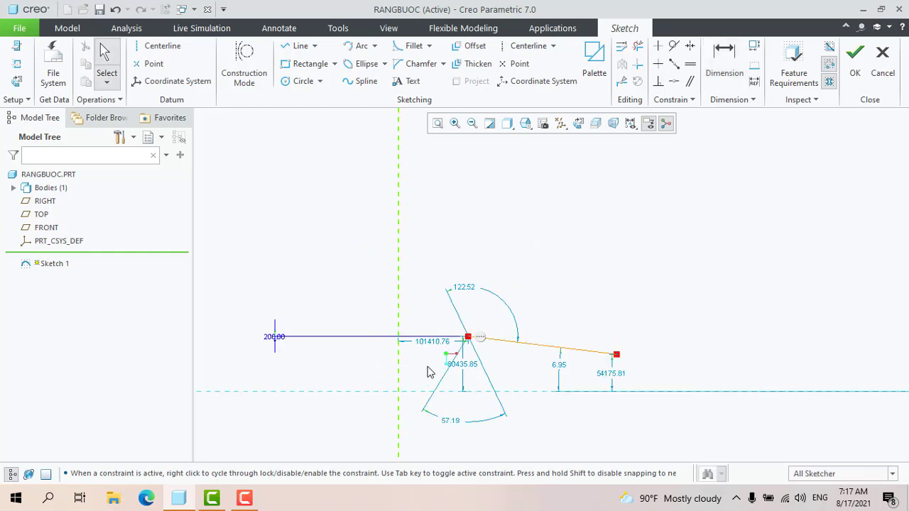
{"action": "scroll", "coordinate": [525, 351], "scroll_direction": "up", "scroll_amount": 5}
{"action": "scroll", "coordinate": [443, 348], "scroll_direction": "down", "scroll_amount": 2}
{"action": "scroll", "coordinate": [457, 343], "scroll_direction": "down", "scroll_amount": 4}
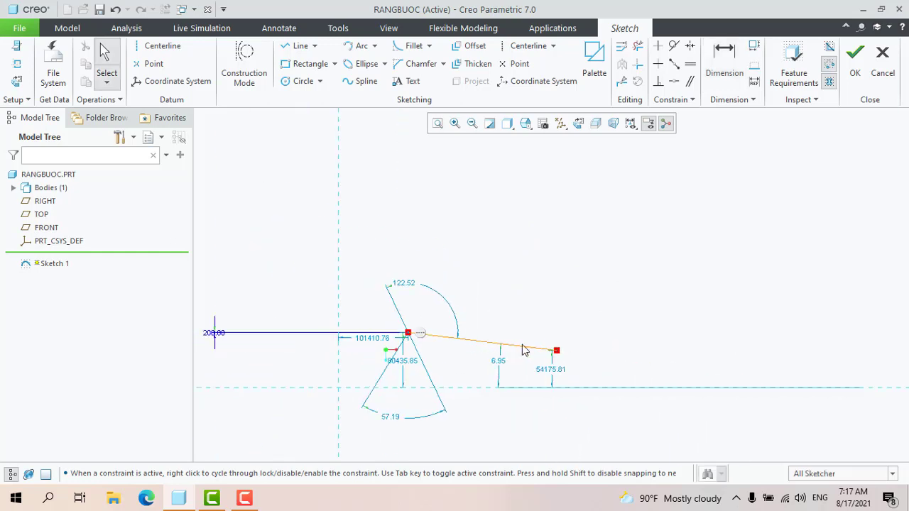
{"action": "scroll", "coordinate": [558, 377], "scroll_direction": "up", "scroll_amount": 3}
{"action": "scroll", "coordinate": [555, 348], "scroll_direction": "up", "scroll_amount": 3}
{"action": "scroll", "coordinate": [567, 298], "scroll_direction": "down", "scroll_amount": 6}
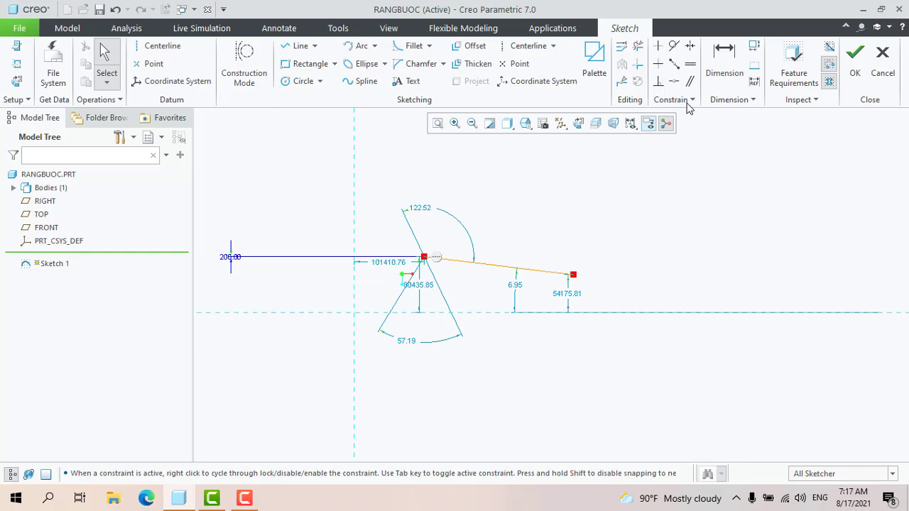
- Dimension the height of the line chain's right endpoint above the horizontal reference
{"action": "left_click", "coordinate": [724, 57]}
{"action": "scroll", "coordinate": [573, 337], "scroll_direction": "up", "scroll_amount": 4}
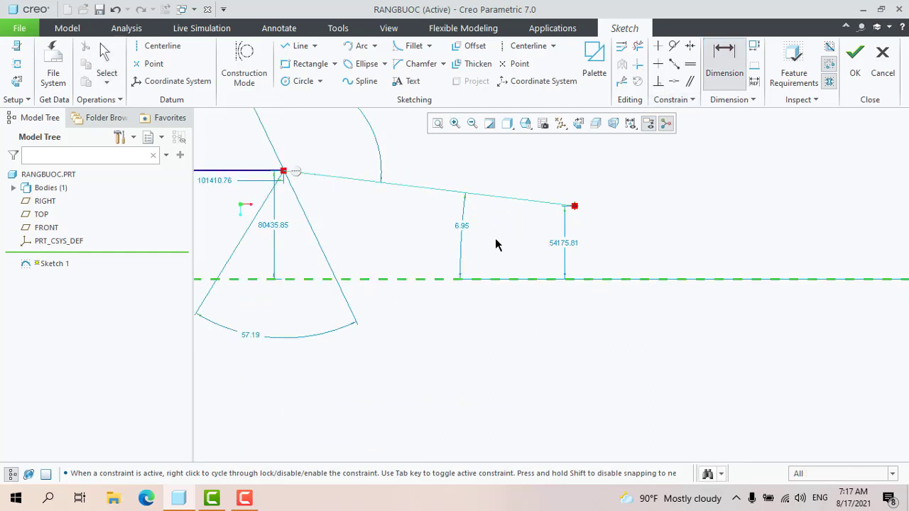
{"action": "middle_click", "coordinate": [637, 245]}
{"action": "middle_click", "coordinate": [553, 295]}
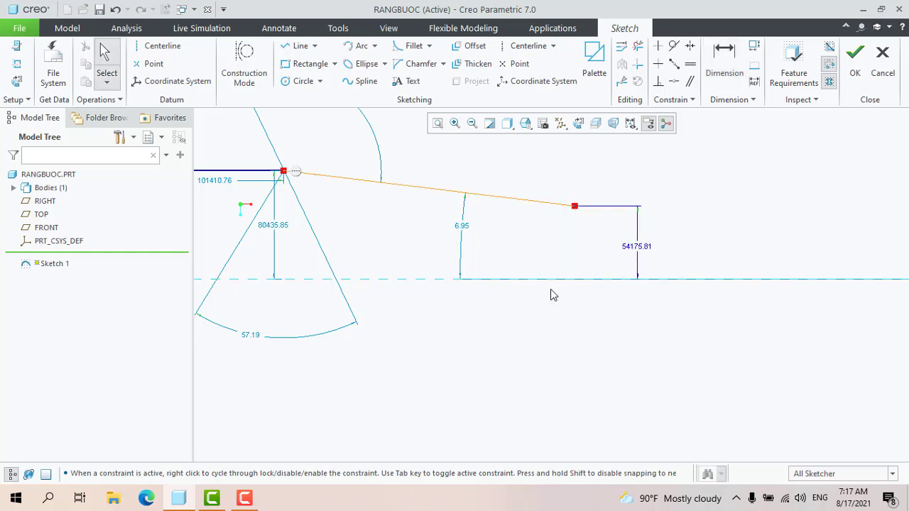
- Dimension the angle between the sloping line and the horizontal reference and try a value of 90
{"action": "left_click", "coordinate": [724, 62]}
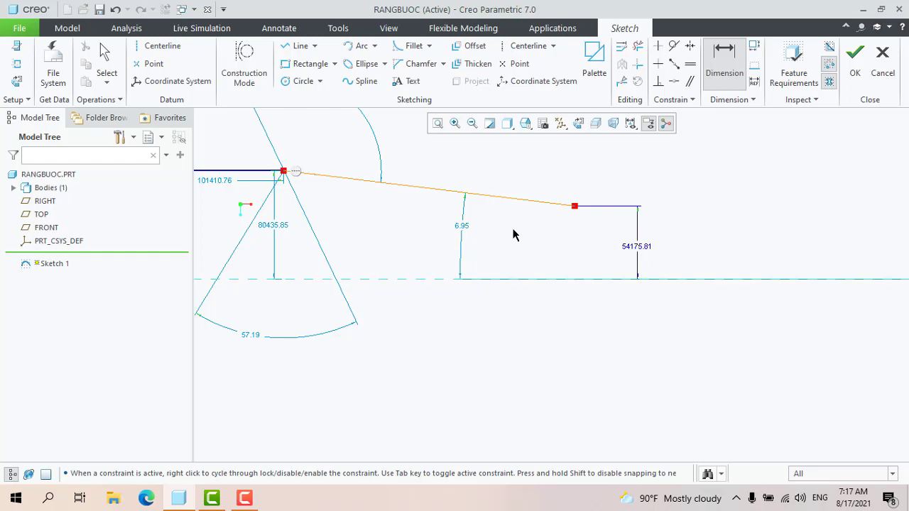
{"action": "middle_click", "coordinate": [444, 236]}
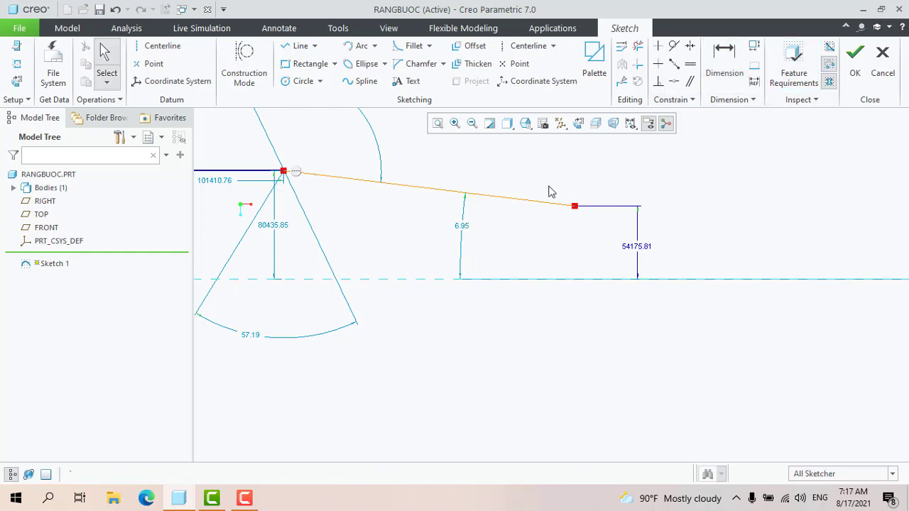
{"action": "left_click", "coordinate": [739, 55]}
{"action": "left_click", "coordinate": [542, 203]}
{"action": "left_click", "coordinate": [528, 279]}
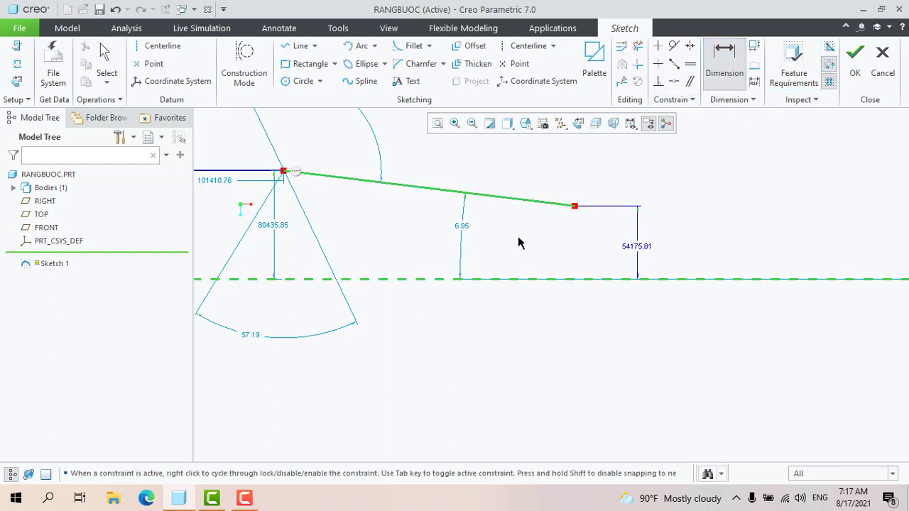
{"action": "middle_click", "coordinate": [514, 243]}
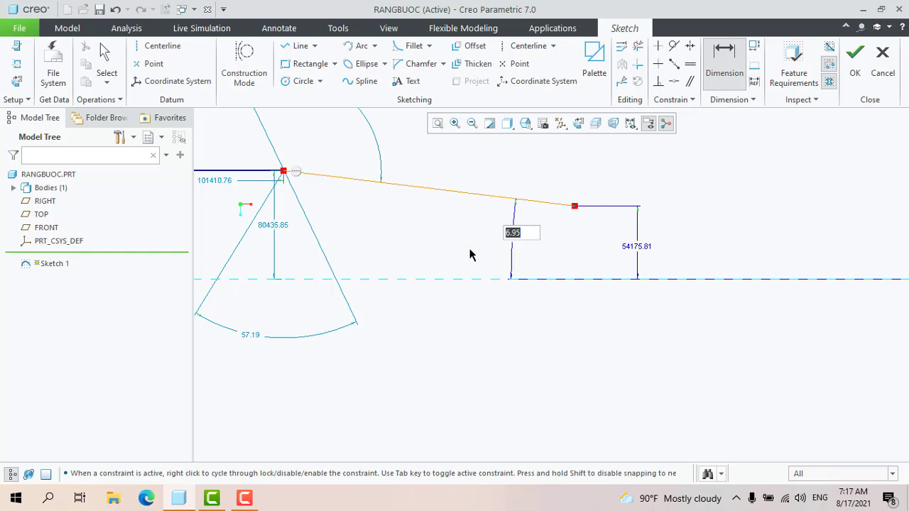
{"action": "type", "text": "90"}
{"action": "key", "text": "Return"}
- Delete all lines of the chain together with their dimensions
{"action": "scroll", "coordinate": [540, 318], "scroll_direction": "up", "scroll_amount": 4}
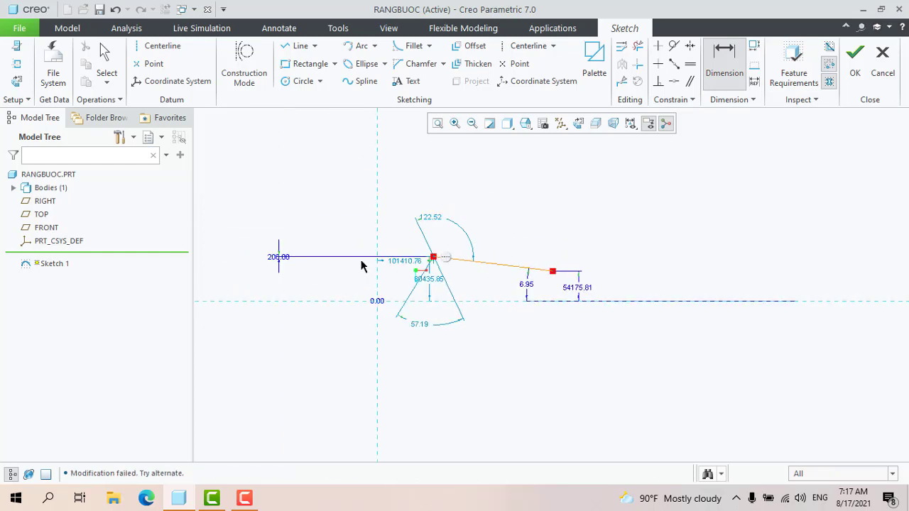
{"action": "middle_click", "coordinate": [608, 291]}
{"action": "left_click_drag", "start_coordinate": [606, 284], "coordinate": [406, 274]}
{"action": "key", "text": "Delete"}
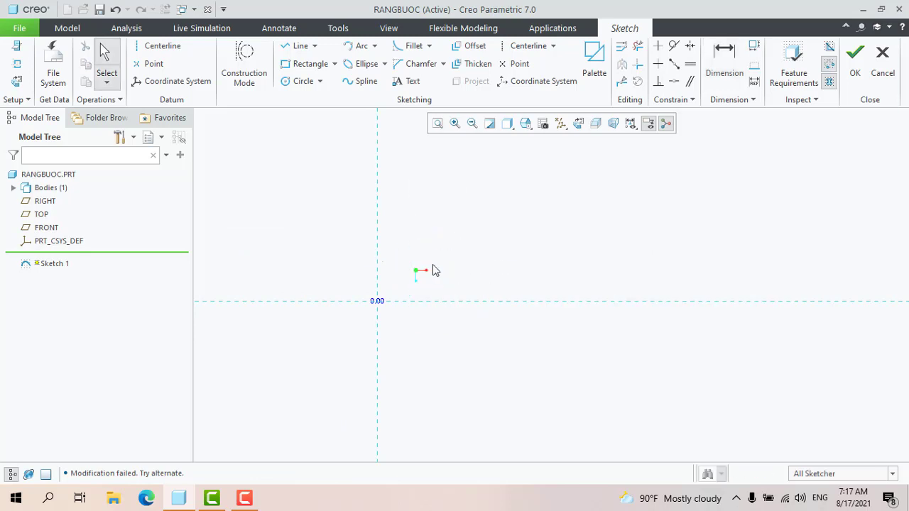
- Sketch a rectangle about 252096 wide and 111837 high, about 56238 from the vertical reference and 75868 above the horizontal reference
{"action": "scroll", "coordinate": [294, 353], "scroll_direction": "down", "scroll_amount": 3}
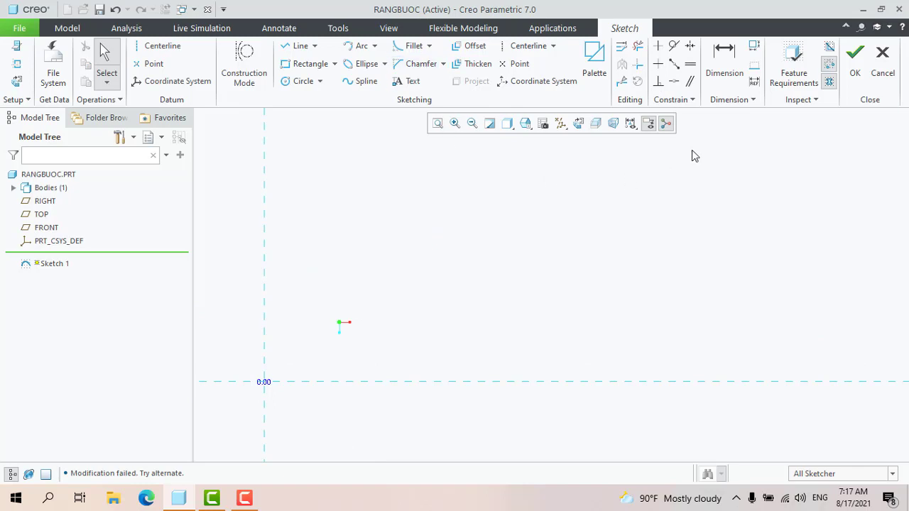
{"action": "left_click", "coordinate": [294, 64]}
{"action": "left_click", "coordinate": [325, 181]}
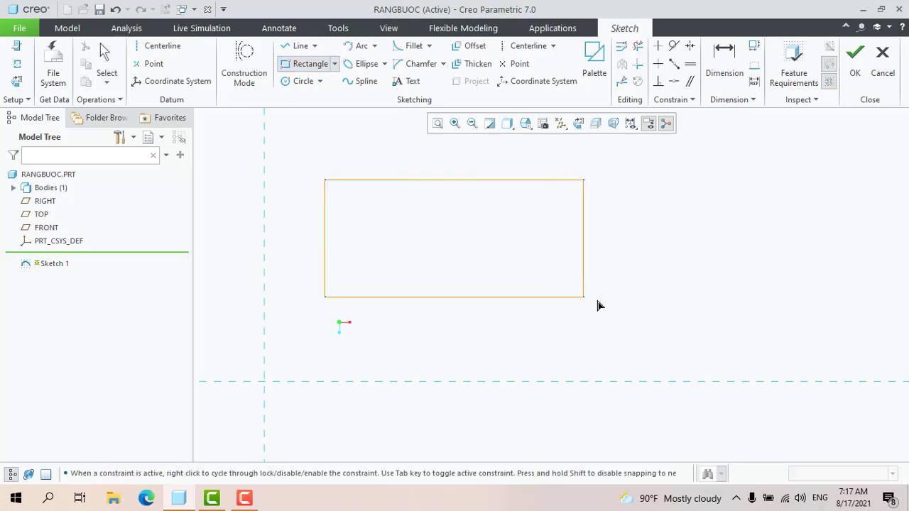
{"action": "left_click", "coordinate": [597, 300]}
- Dimension the rectangle's upper edge 2000 from the horizontal reference
{"action": "left_click", "coordinate": [717, 62]}
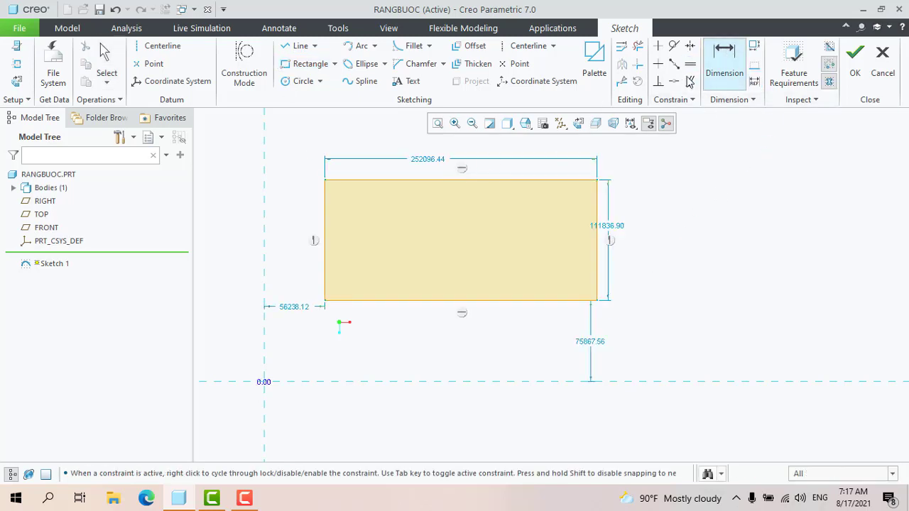
{"action": "left_click", "coordinate": [471, 181]}
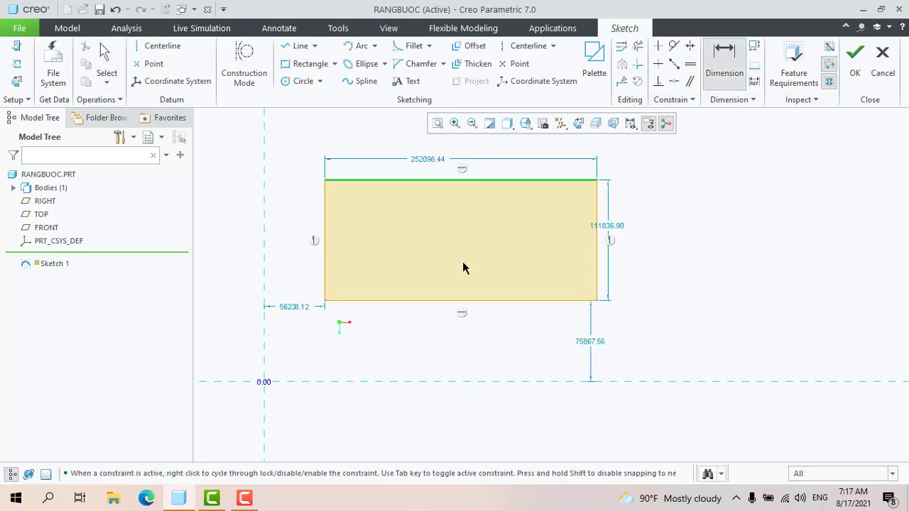
{"action": "left_click", "coordinate": [479, 383]}
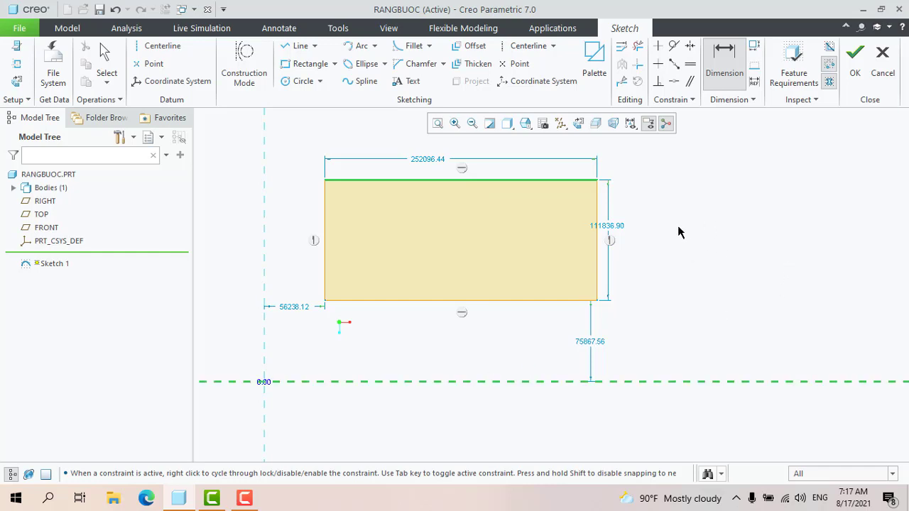
{"action": "middle_click", "coordinate": [699, 260]}
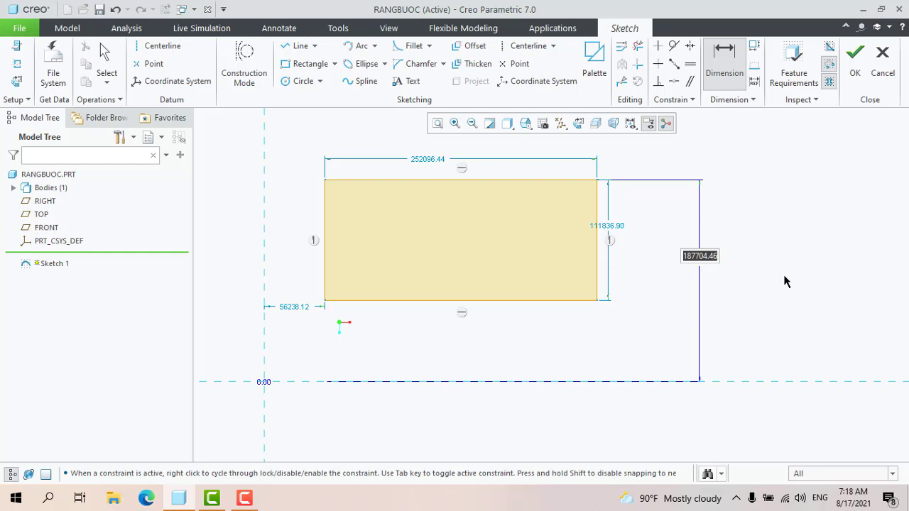
{"action": "type", "text": "200"}
{"action": "key", "text": "Return"}
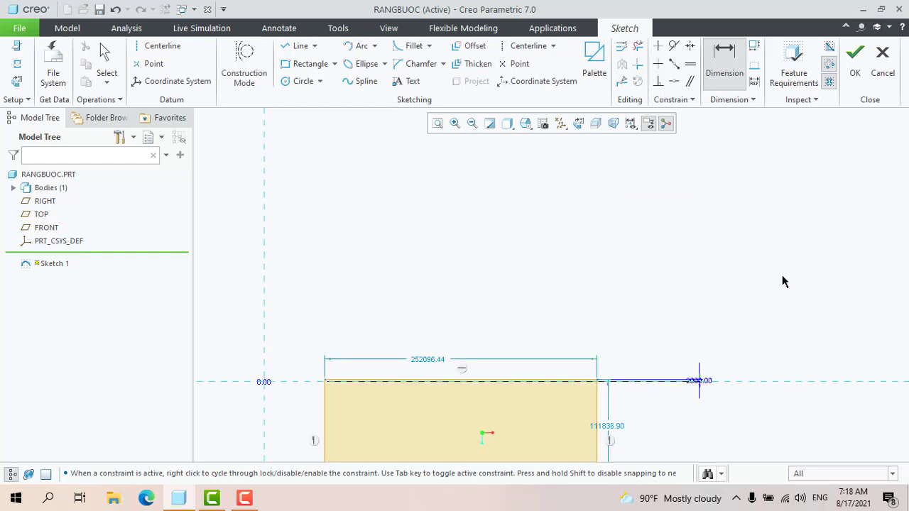
{"action": "middle_click", "coordinate": [515, 347]}
{"action": "scroll", "coordinate": [528, 328], "scroll_direction": "up", "scroll_amount": 4}
{"action": "scroll", "coordinate": [552, 378], "scroll_direction": "down", "scroll_amount": 4}
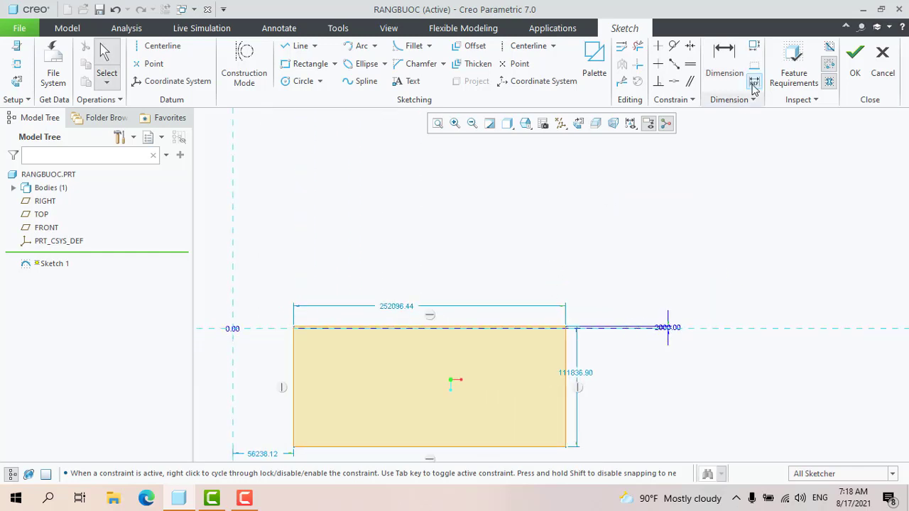
- Dimension the horizontal distance from the vertical reference to the rectangle's right edge
{"action": "left_click", "coordinate": [720, 55]}
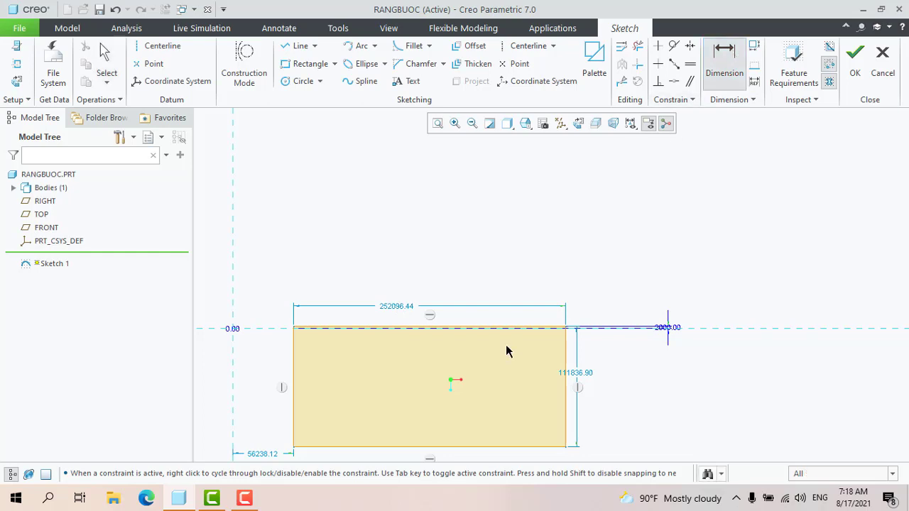
{"action": "scroll", "coordinate": [505, 349], "scroll_direction": "up", "scroll_amount": 3}
{"action": "scroll", "coordinate": [396, 426], "scroll_direction": "down", "scroll_amount": 3}
{"action": "left_click", "coordinate": [426, 399]}
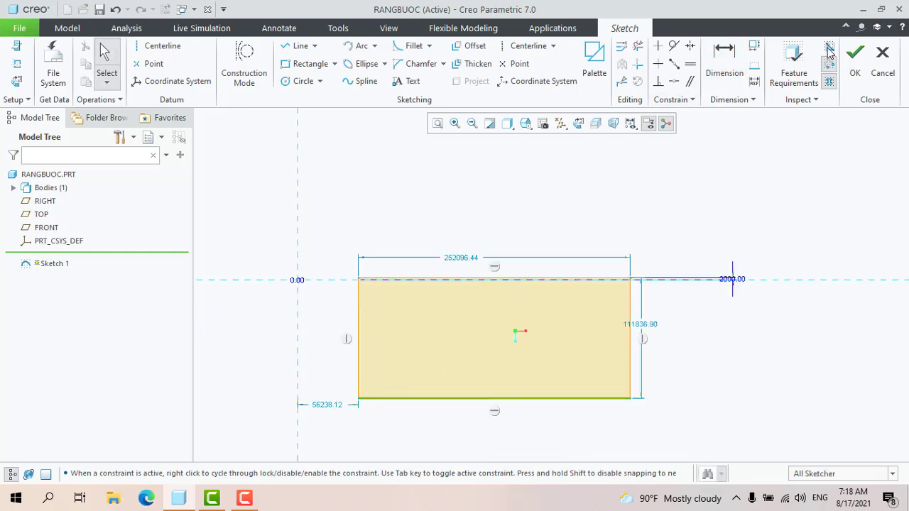
{"action": "left_click", "coordinate": [630, 371]}
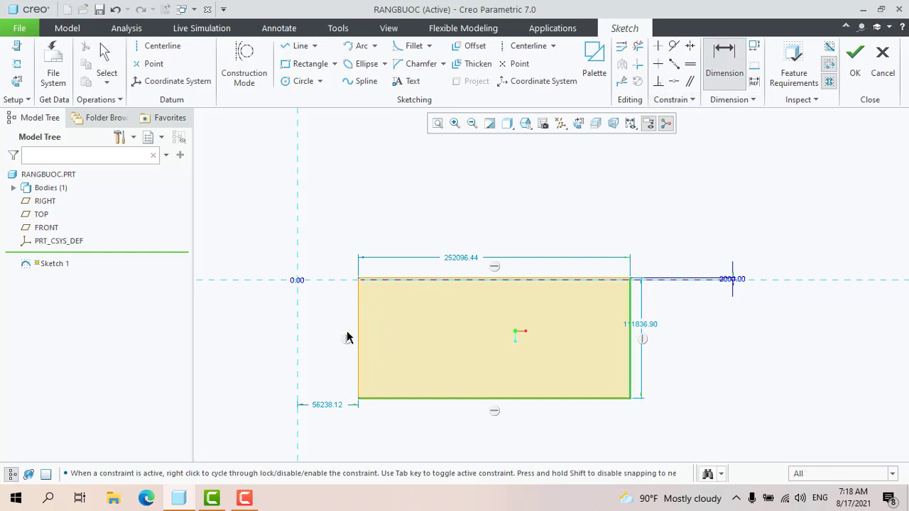
{"action": "left_click", "coordinate": [297, 318]}
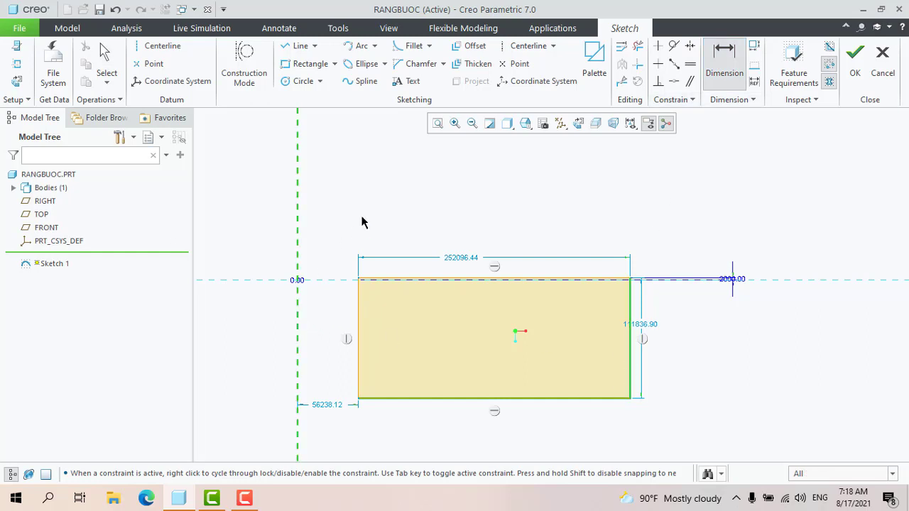
{"action": "middle_click", "coordinate": [413, 186]}
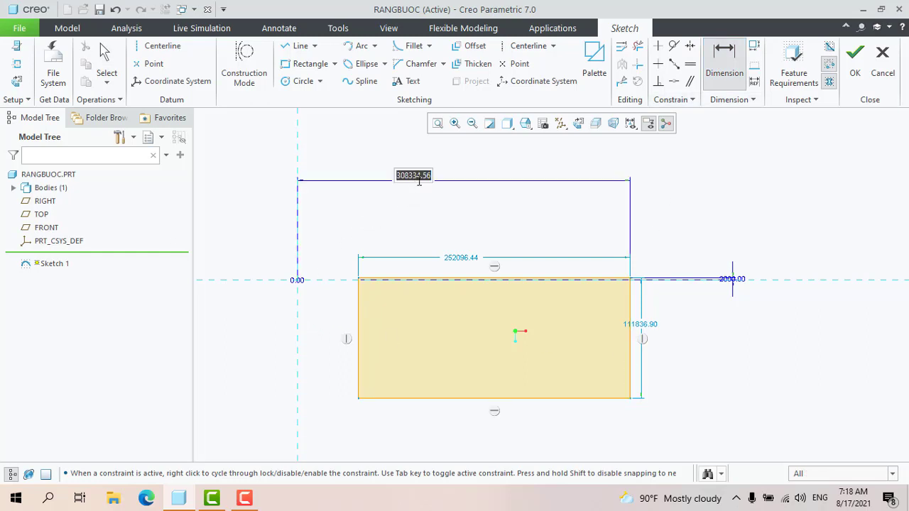
{"action": "scroll", "coordinate": [478, 238], "scroll_direction": "down", "scroll_amount": 3}
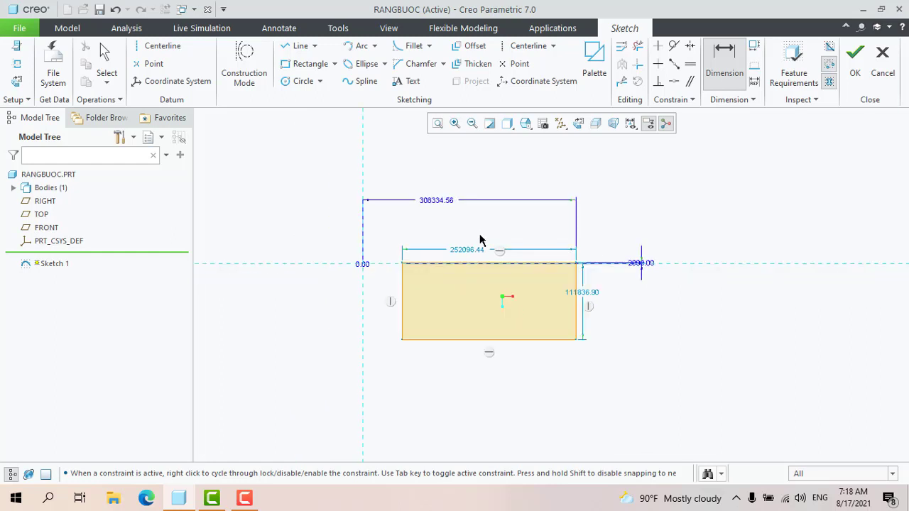
- Undo the right-edge dimension and delete the whole rectangle
{"action": "middle_click", "coordinate": [648, 343]}
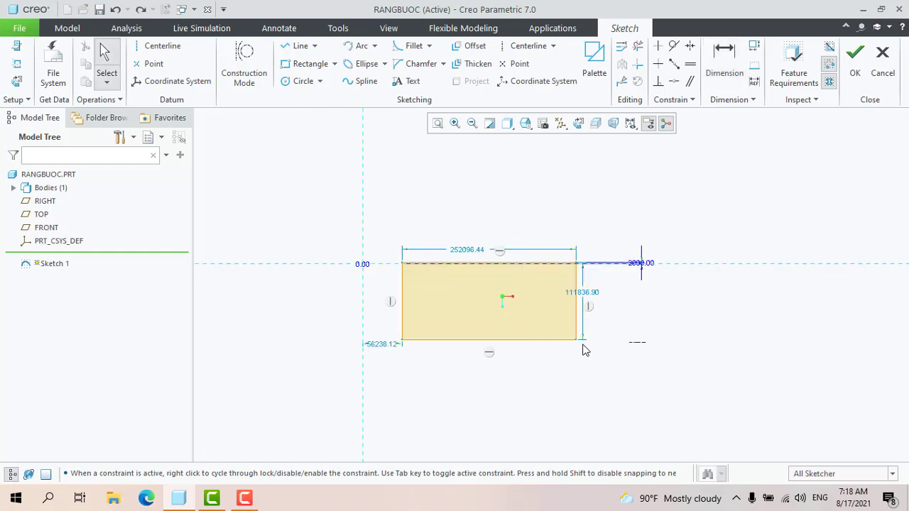
{"action": "key", "text": "ctrl+a"}
{"action": "key", "text": "Delete"}
- Sketch a rectangle about 163739 wide and 92683 high, about 55729 from the vertical reference and 21960 above the horizontal reference
{"action": "scroll", "coordinate": [409, 244], "scroll_direction": "up", "scroll_amount": 2}
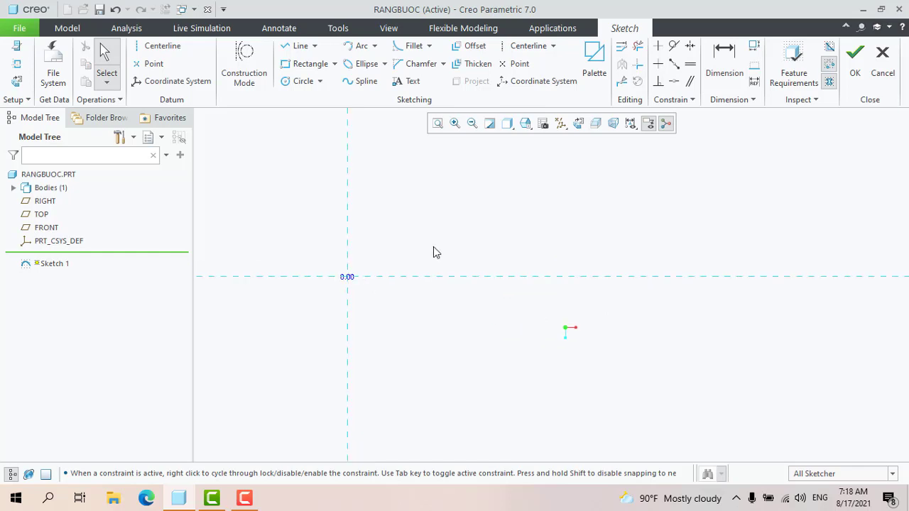
{"action": "left_click", "coordinate": [298, 64]}
{"action": "left_click", "coordinate": [408, 154]}
{"action": "left_click", "coordinate": [584, 252]}
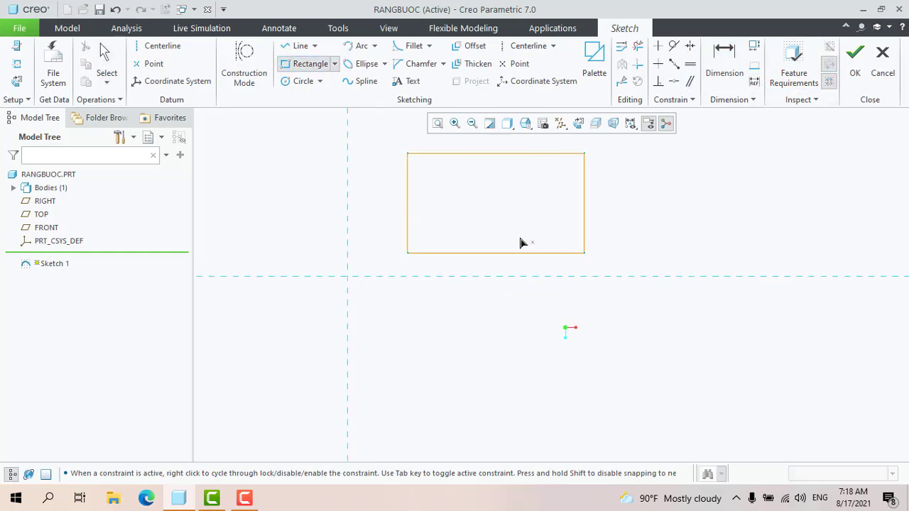
{"action": "middle_click", "coordinate": [519, 243]}
{"action": "scroll", "coordinate": [496, 205], "scroll_direction": "up", "scroll_amount": 2}
{"action": "scroll", "coordinate": [484, 161], "scroll_direction": "down", "scroll_amount": 4}
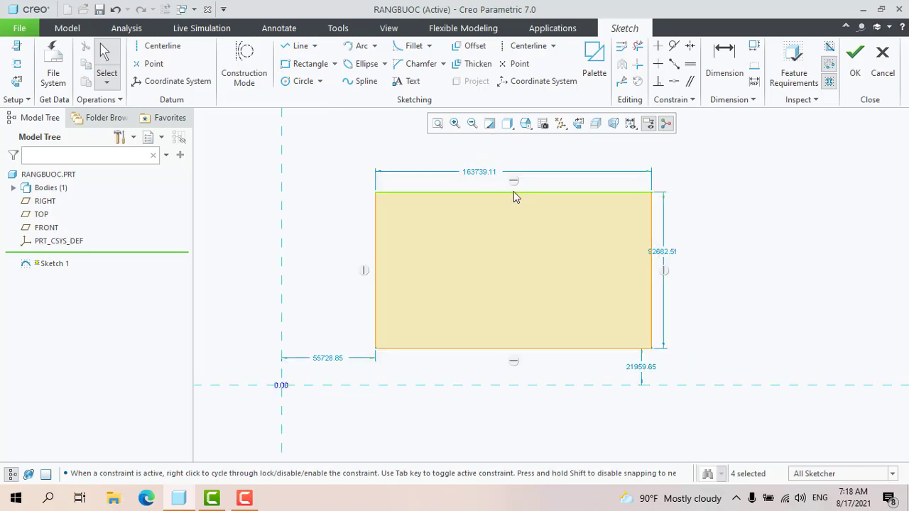
- Convert the rectangle's upper edge to construction geometry and back to a solid line
{"action": "left_click", "coordinate": [455, 189]}
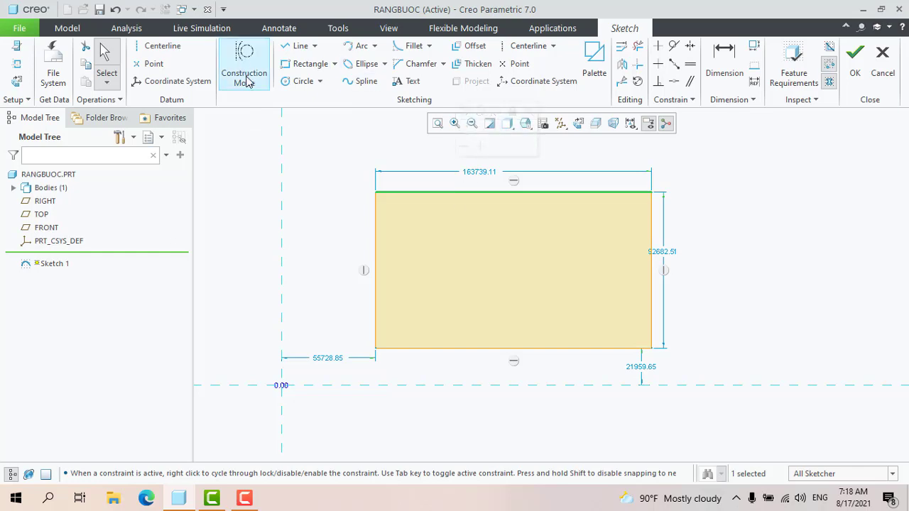
{"action": "left_click", "coordinate": [495, 112]}
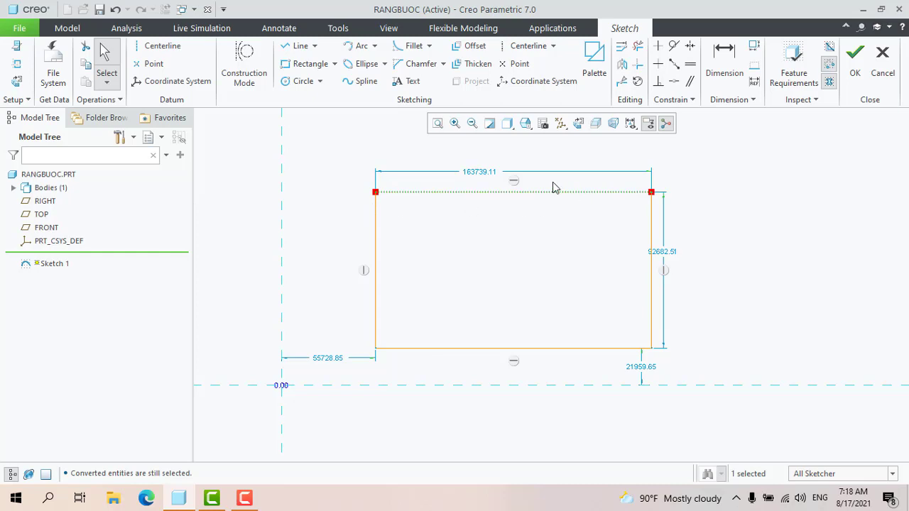
{"action": "left_click", "coordinate": [516, 195]}
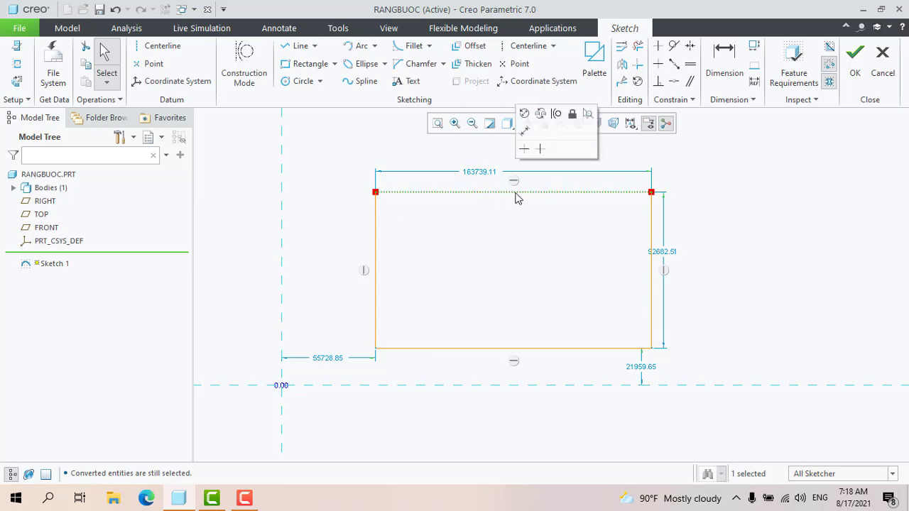
{"action": "left_click", "coordinate": [556, 115]}
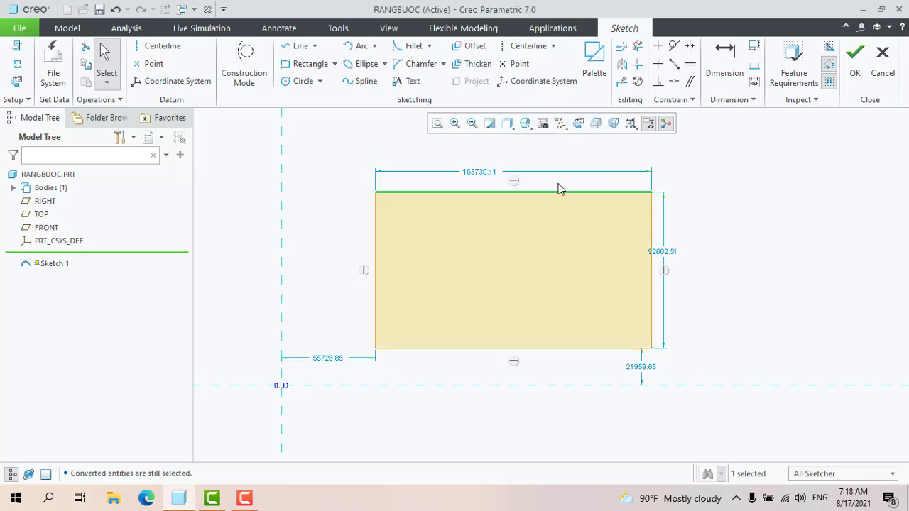
{"action": "left_click", "coordinate": [828, 266]}
{"action": "left_click", "coordinate": [814, 300]}
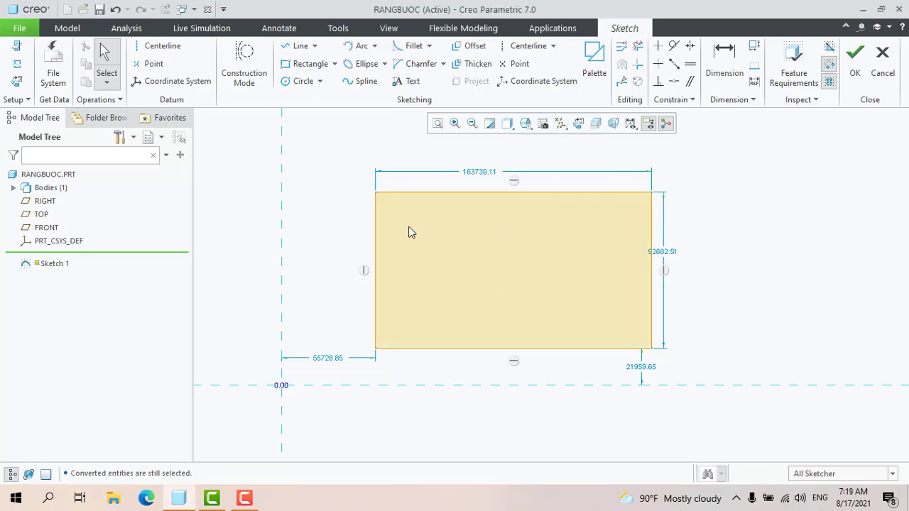
- Switch the shading of closed loops off and back on for the rectangle
{"action": "left_click", "coordinate": [829, 83]}
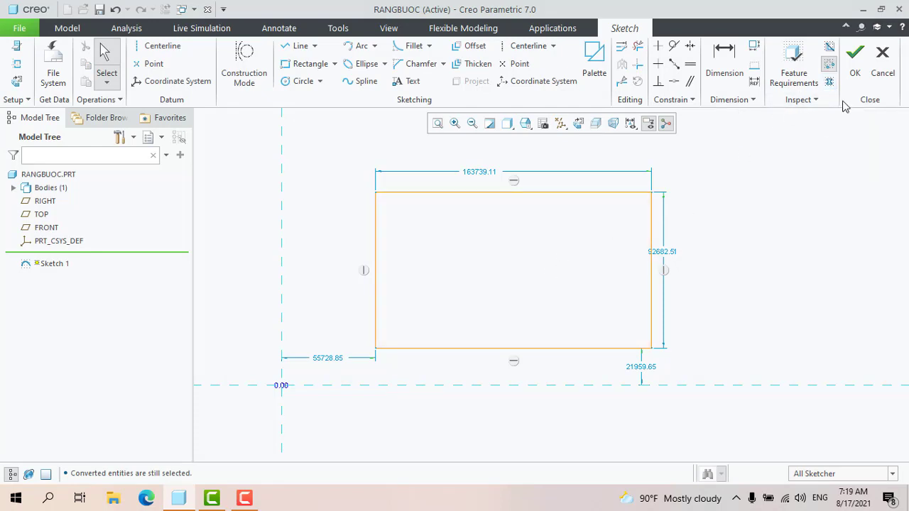
{"action": "left_click", "coordinate": [830, 83]}
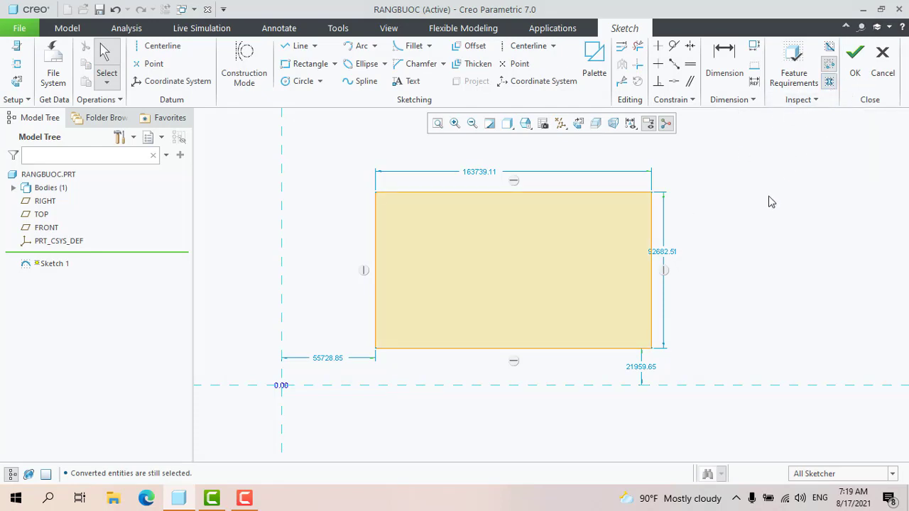
{"action": "left_click", "coordinate": [828, 70]}
{"action": "scroll", "coordinate": [651, 207], "scroll_direction": "up", "scroll_amount": 3}
{"action": "scroll", "coordinate": [627, 193], "scroll_direction": "down", "scroll_amount": 5}
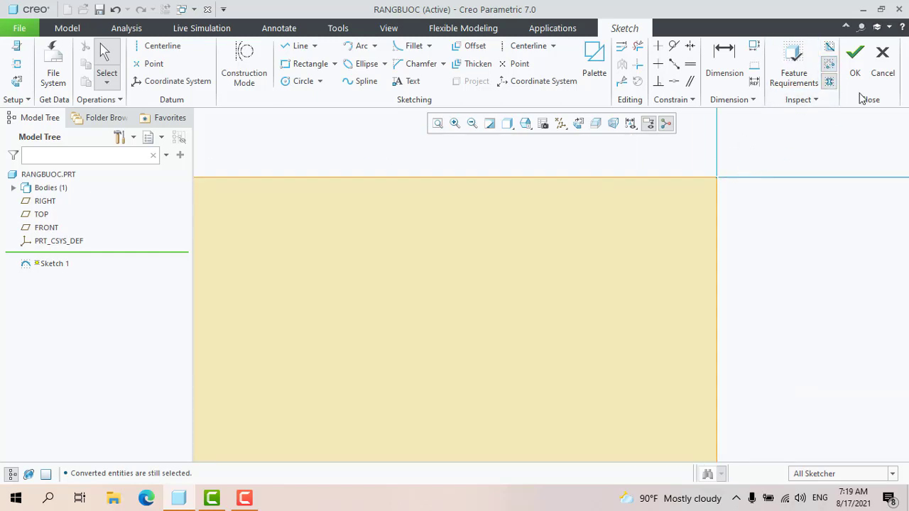
{"action": "scroll", "coordinate": [657, 281], "scroll_direction": "up", "scroll_amount": 4}
{"action": "key", "text": "ctrl+d"}
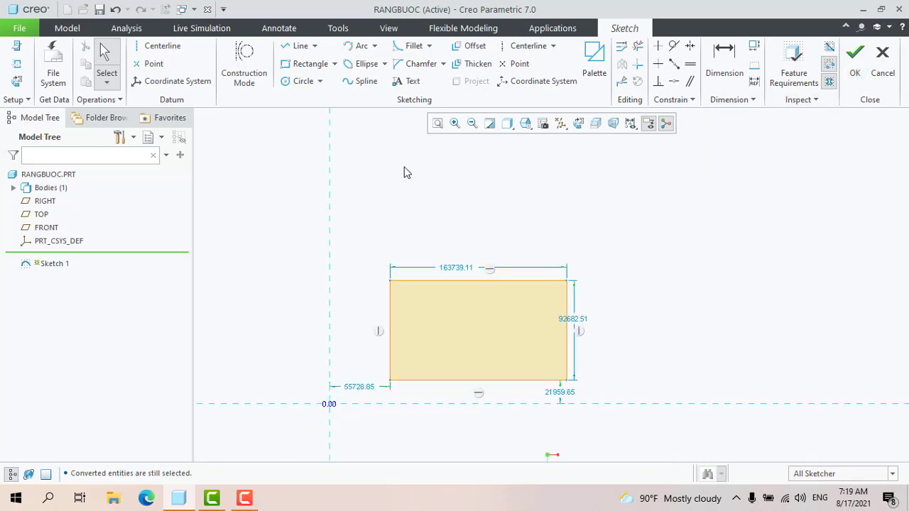
- Sketch an open zigzag of three connected lines starting about 43804 from the rectangle's right edge, with inner angles of about 58° and 51°
{"action": "left_click", "coordinate": [298, 45]}
{"action": "left_click", "coordinate": [614, 281]}
{"action": "left_click", "coordinate": [670, 187]}
{"action": "left_click", "coordinate": [715, 275]}
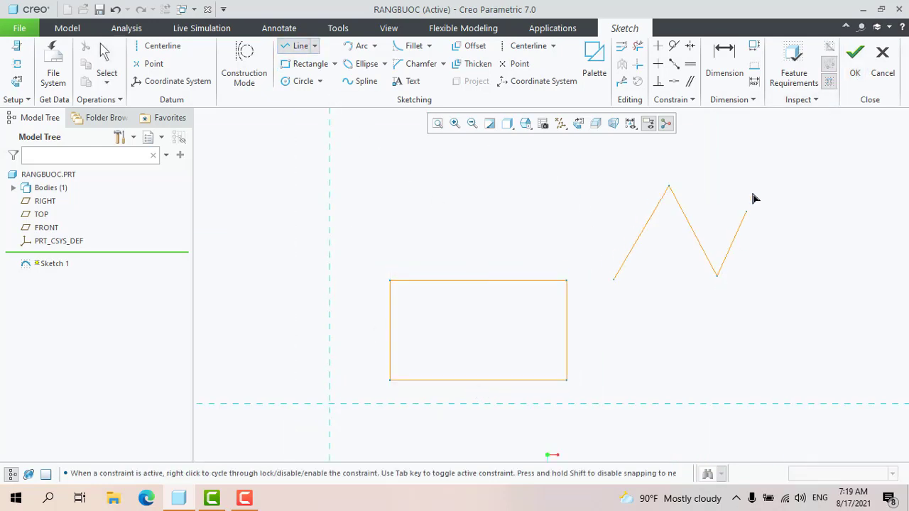
{"action": "left_click", "coordinate": [752, 191]}
{"action": "middle_click", "coordinate": [832, 182]}
{"action": "scroll", "coordinate": [712, 201], "scroll_direction": "down", "scroll_amount": 3}
{"action": "left_click", "coordinate": [688, 199]}
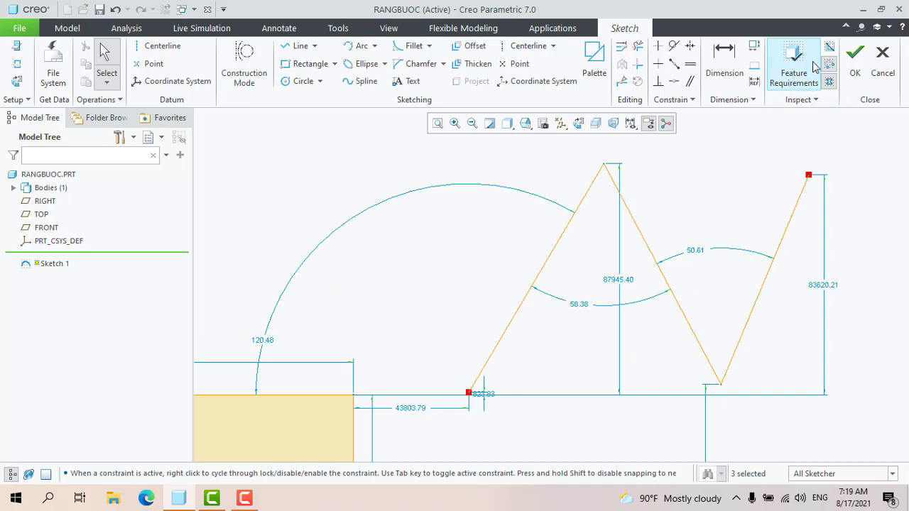
- Switch the highlighting of open ends off and back on several times to inspect the zigzag's free endpoints
{"action": "left_click", "coordinate": [828, 64]}
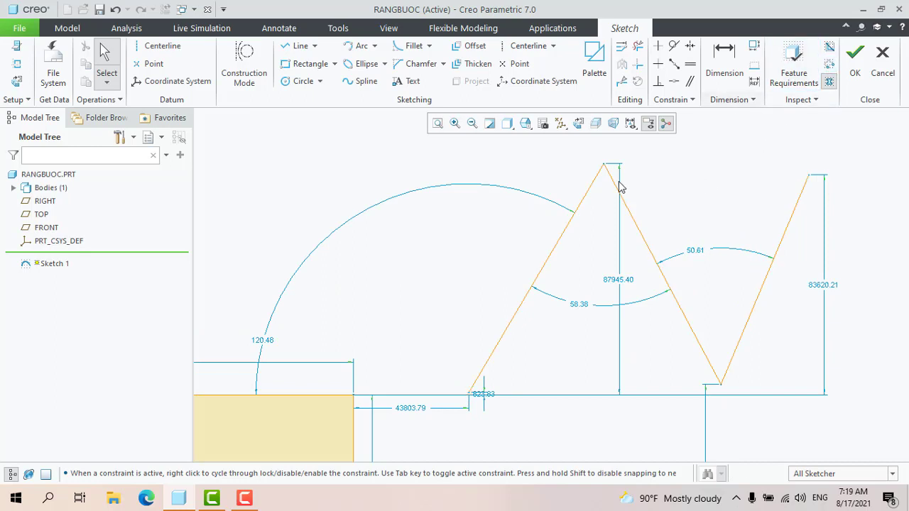
{"action": "left_click", "coordinate": [829, 63]}
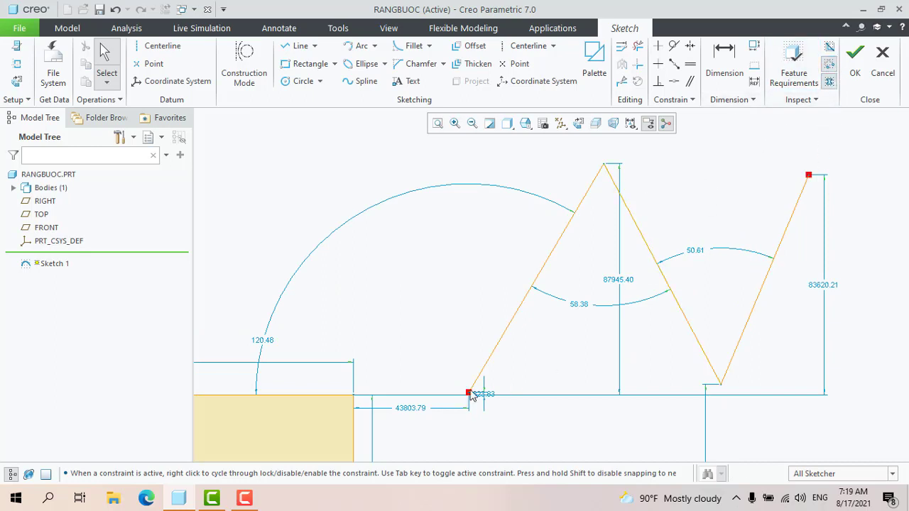
{"action": "left_click", "coordinate": [829, 63]}
{"action": "left_click", "coordinate": [829, 66]}
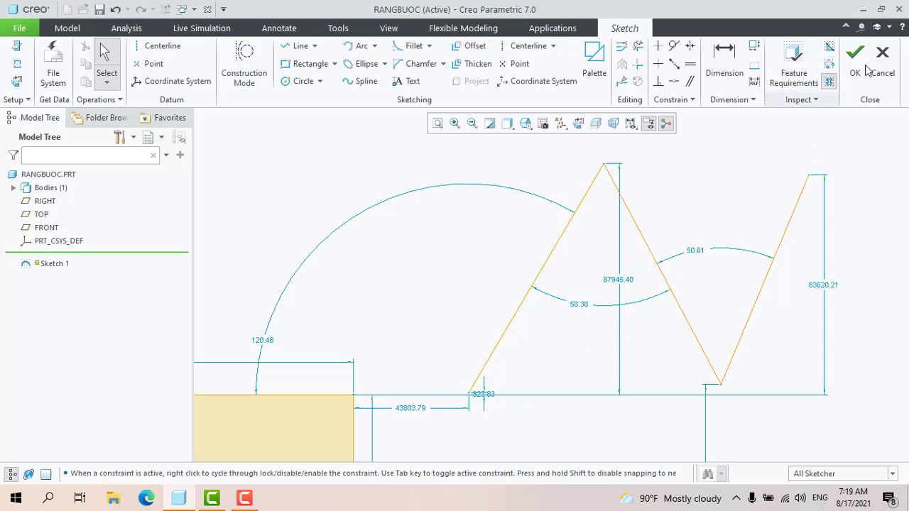
{"action": "left_click", "coordinate": [829, 65]}
{"action": "left_click", "coordinate": [828, 67]}
- Delete the whole zigzag line chain beside the rectangle
{"action": "scroll", "coordinate": [665, 252], "scroll_direction": "down", "scroll_amount": 2}
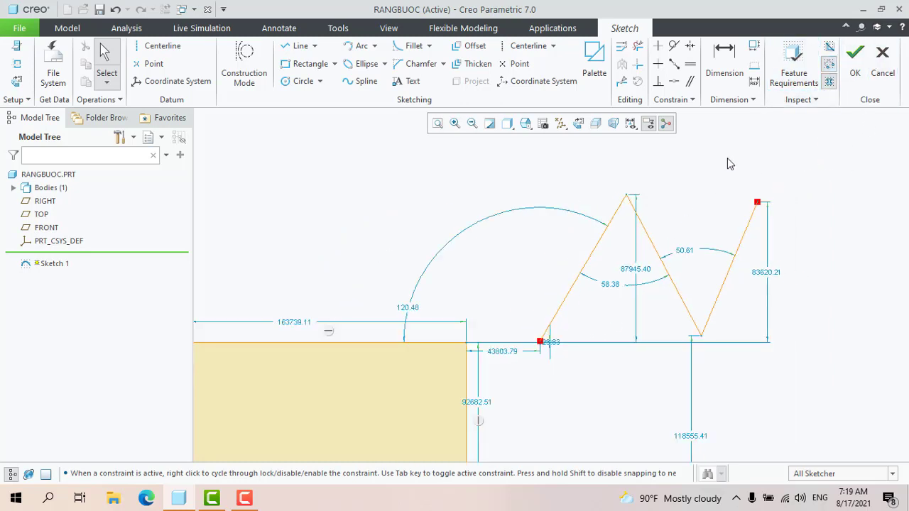
{"action": "scroll", "coordinate": [704, 220], "scroll_direction": "down", "scroll_amount": 1}
{"action": "mouse_move", "coordinate": [755, 338]}
{"action": "left_mouse_down"}
{"action": "mouse_move", "coordinate": [568, 219]}
{"action": "mouse_move", "coordinate": [566, 184]}
{"action": "left_mouse_up"}
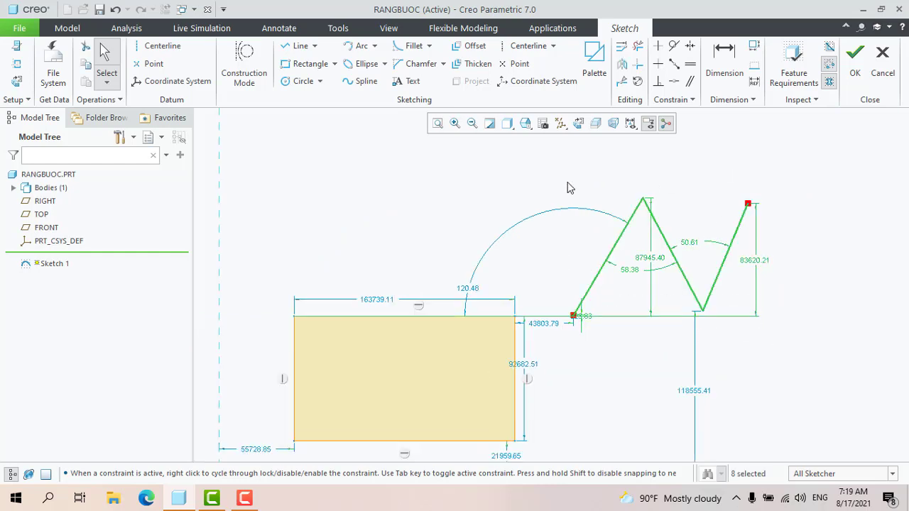
{"action": "key", "text": "Delete"}
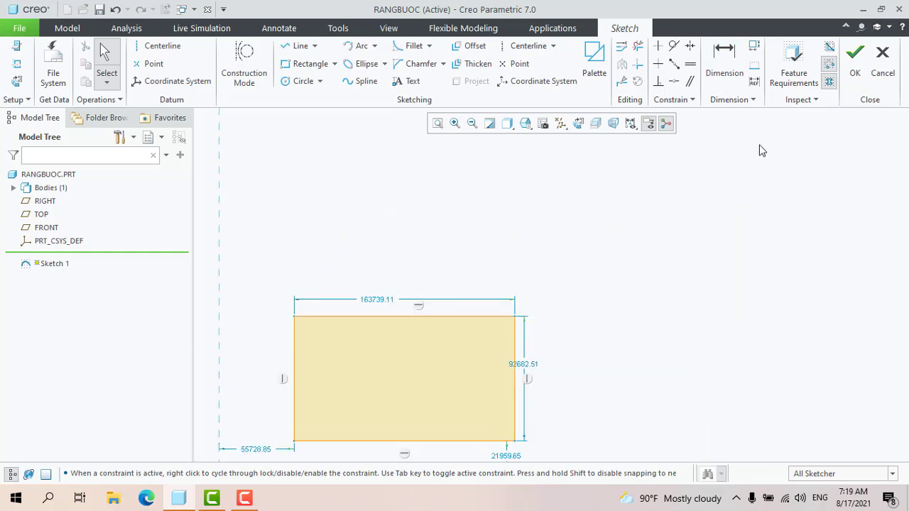
{"action": "left_click", "coordinate": [566, 132]}
- Turn on the sketcher grid display and check for the grid around the rectangle at different magnifications
{"action": "left_click", "coordinate": [630, 124]}
{"action": "left_click", "coordinate": [631, 183]}
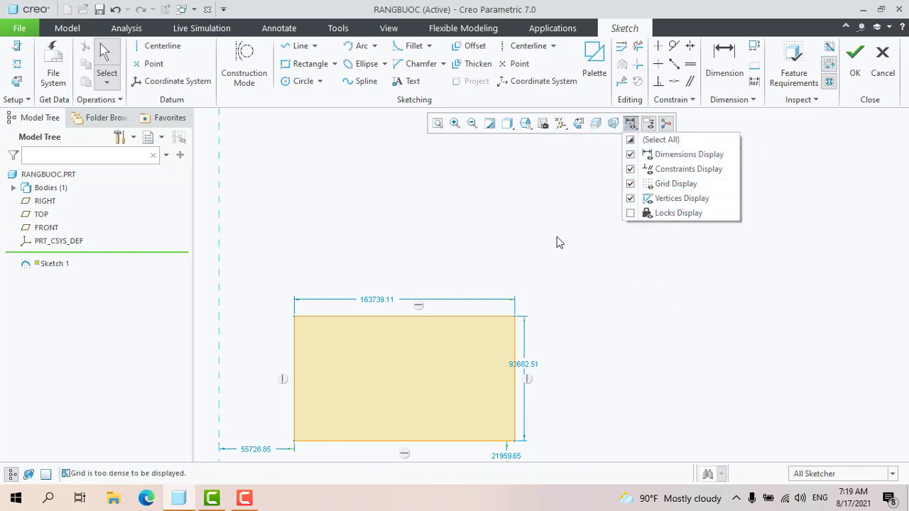
{"action": "scroll", "coordinate": [529, 356], "scroll_direction": "down", "scroll_amount": 3}
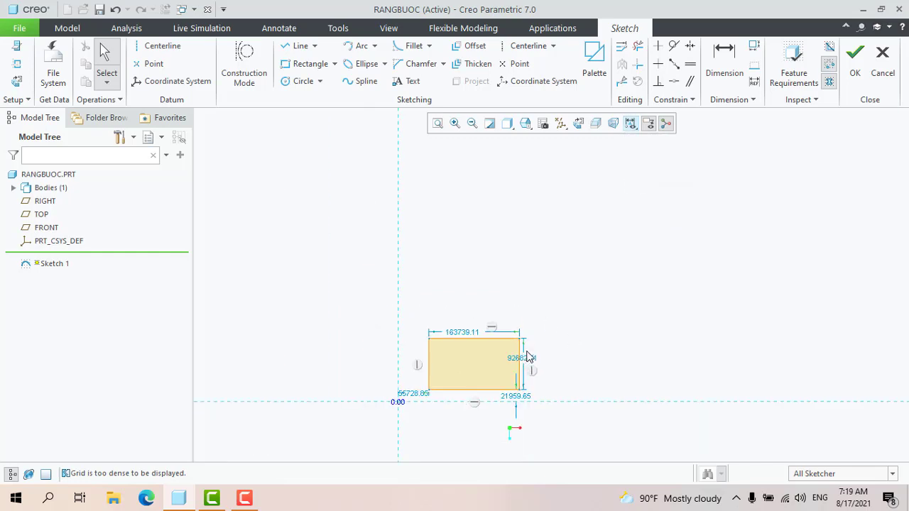
{"action": "scroll", "coordinate": [466, 416], "scroll_direction": "up", "scroll_amount": 8}
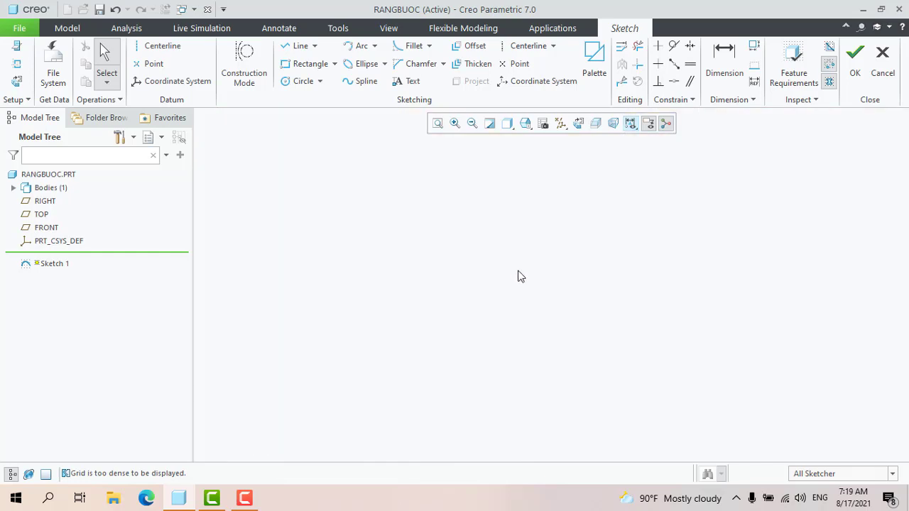
{"action": "scroll", "coordinate": [558, 312], "scroll_direction": "down", "scroll_amount": 5}
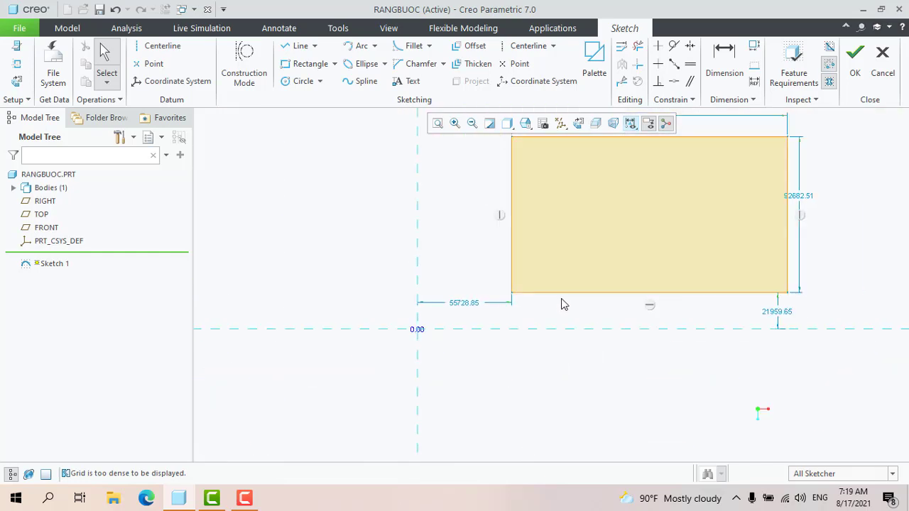
- Switch the sketcher grid display off and back on
{"action": "left_click", "coordinate": [630, 124]}
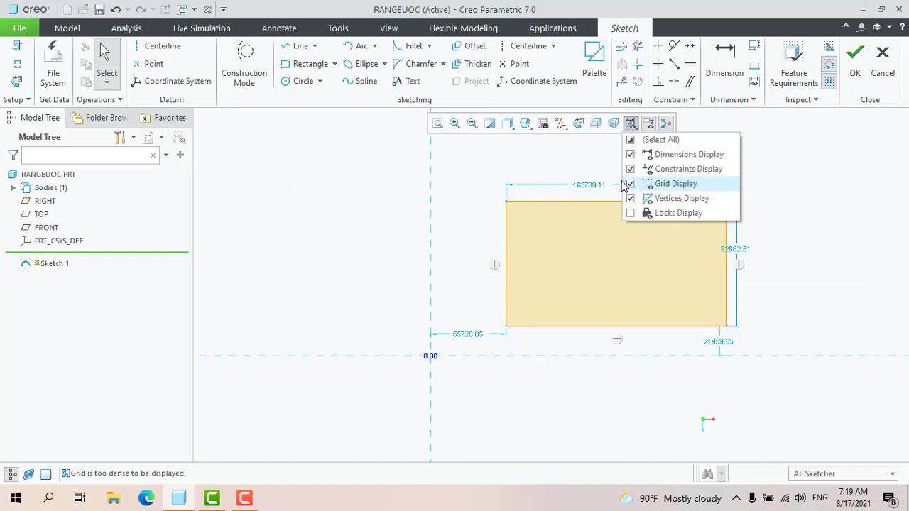
{"action": "left_click", "coordinate": [667, 185]}
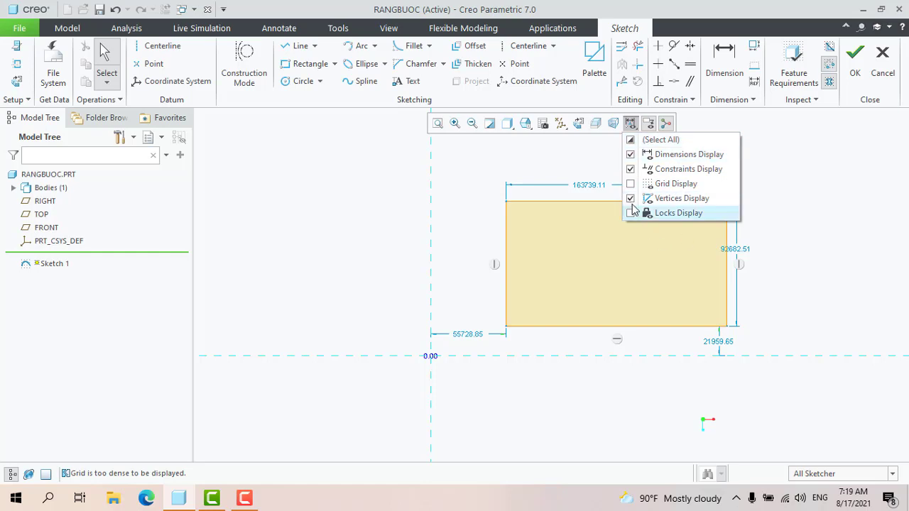
{"action": "left_click", "coordinate": [630, 184]}
{"action": "left_click", "coordinate": [630, 215]}
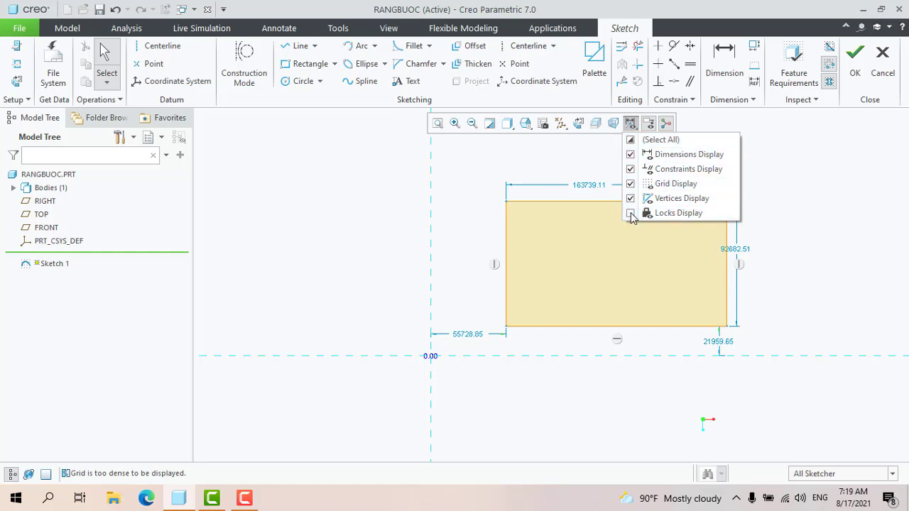
{"action": "left_click", "coordinate": [805, 192]}
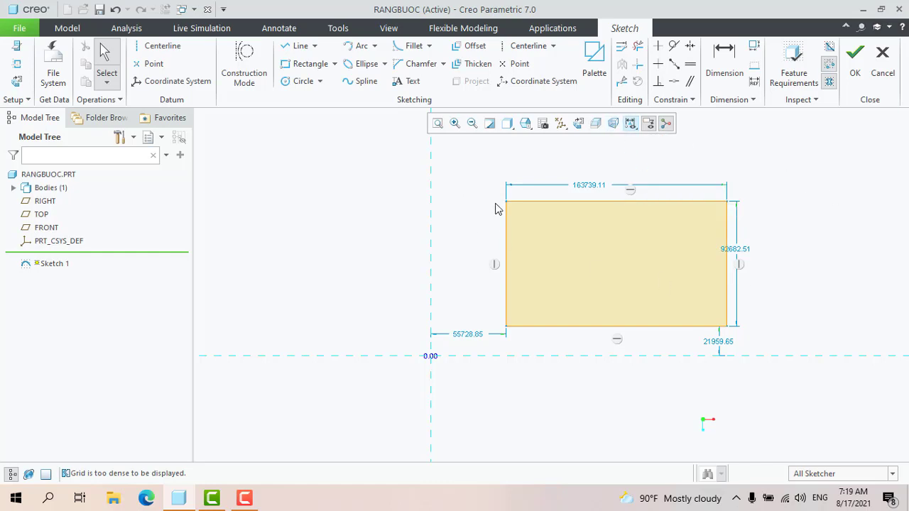
{"action": "left_click_drag", "start_coordinate": [496, 204], "coordinate": [808, 335]}
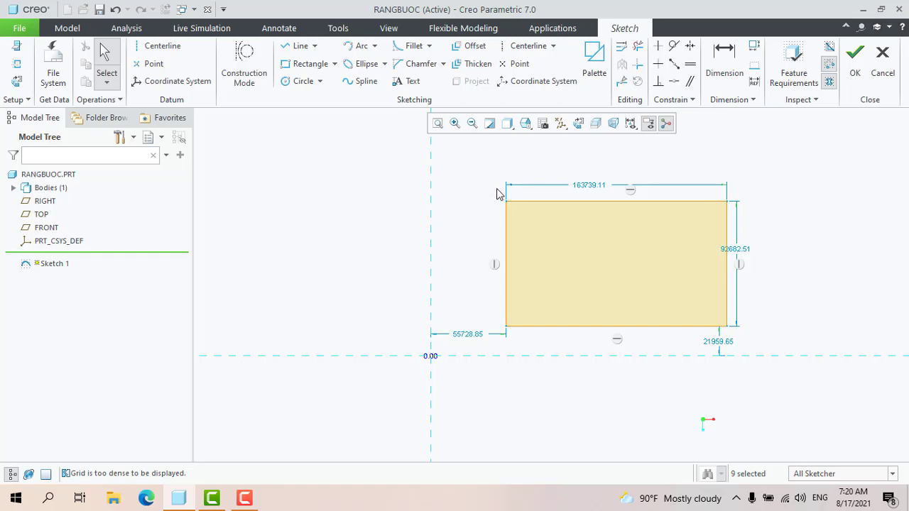
{"action": "left_click", "coordinate": [245, 496]}
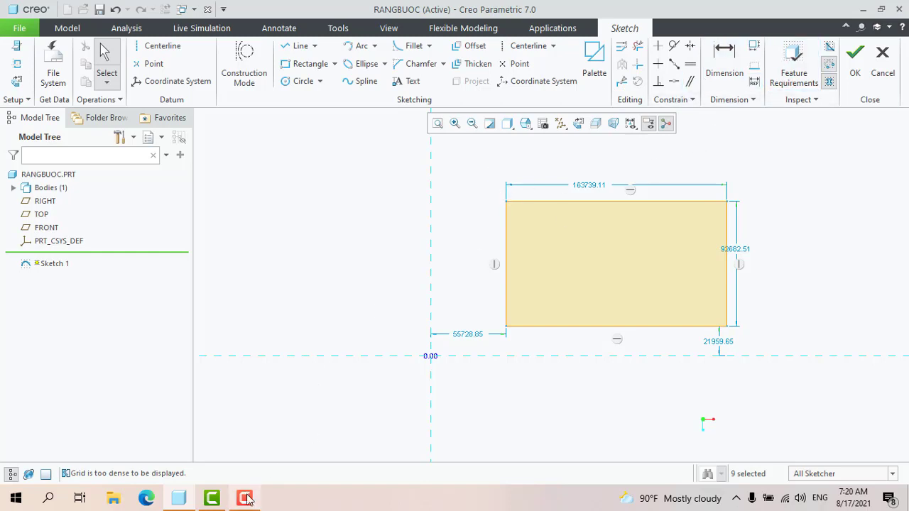